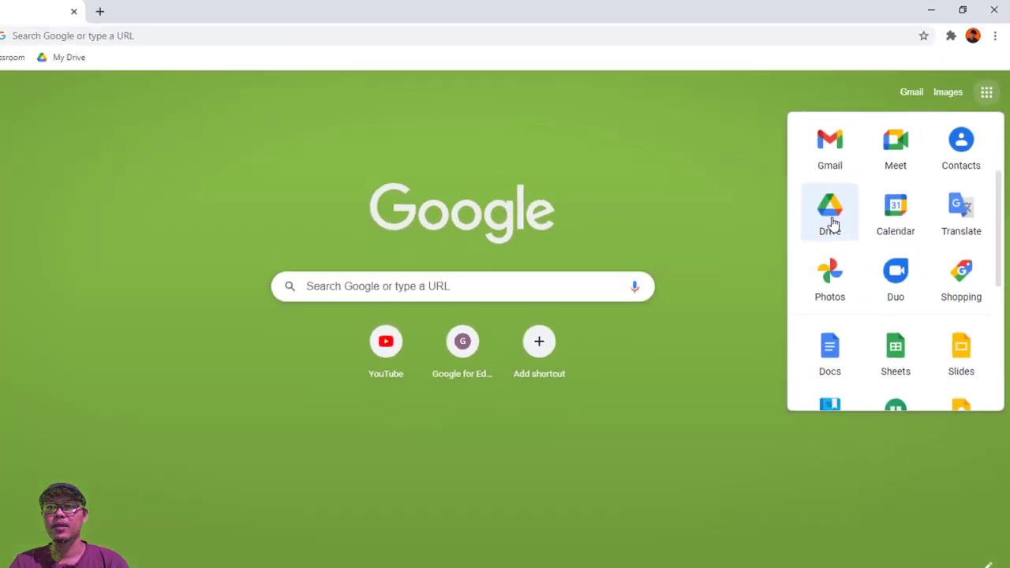
Step: Open Google Drive and create a new blank Google Form
left_click(831, 221)
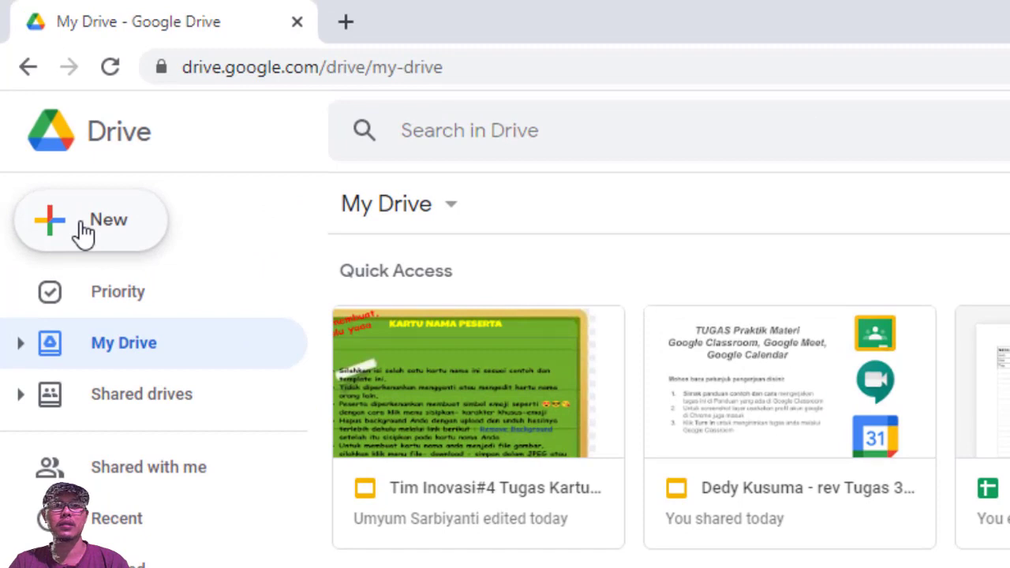
left_click(85, 231)
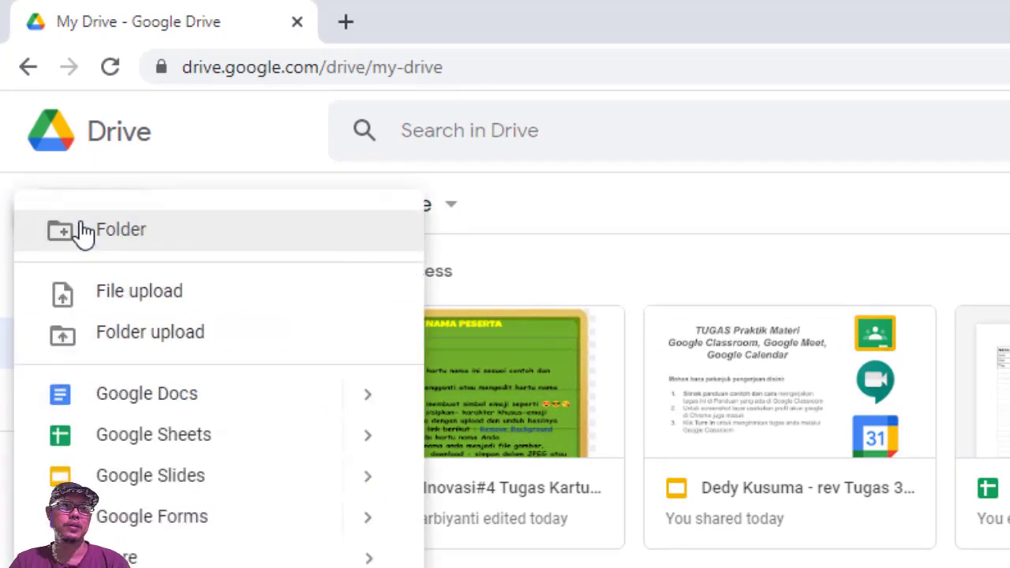
mouse_move(371, 533)
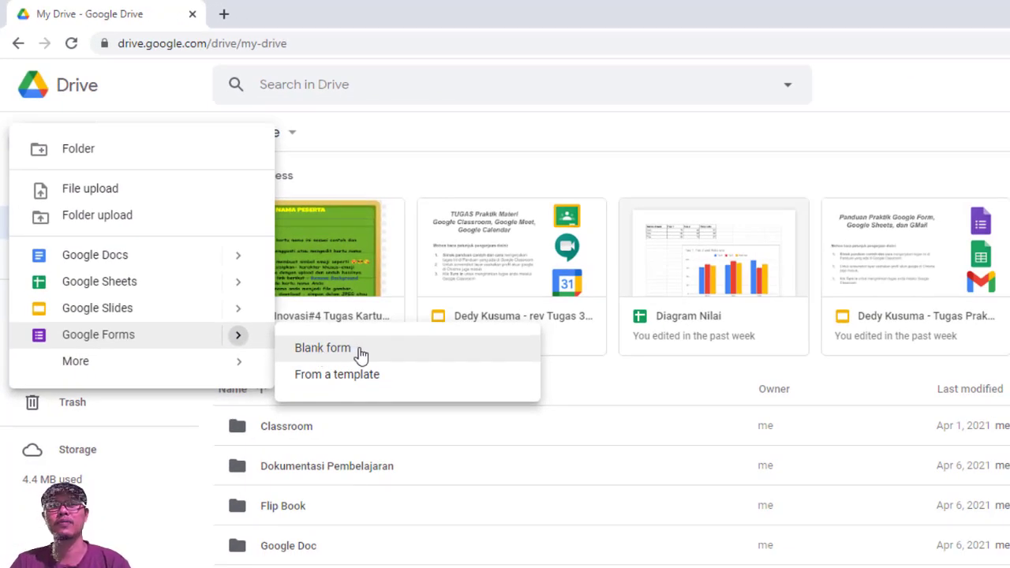
left_click(361, 355)
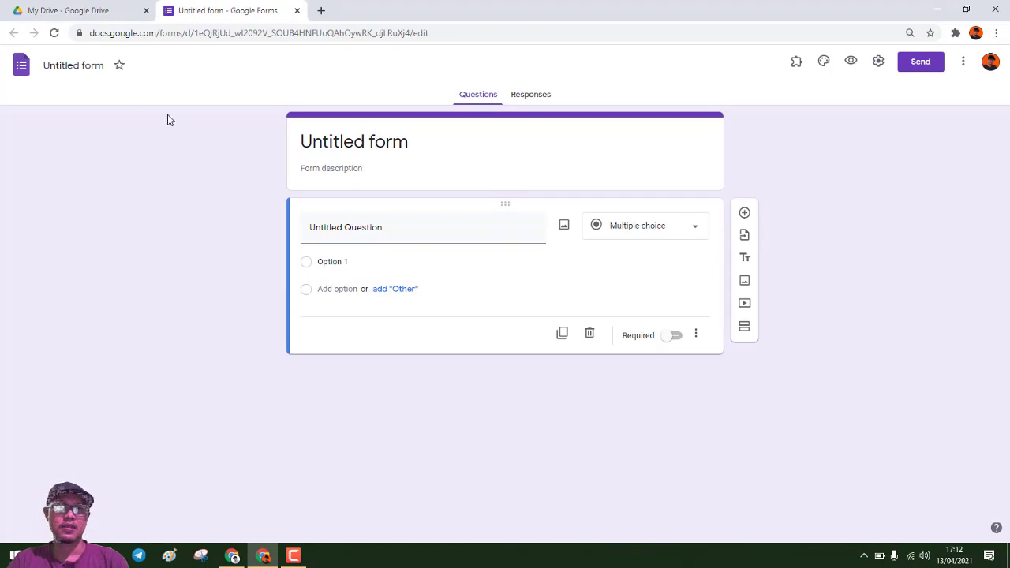
Step: Set the form's title to "JURNAL RAMADHAN"
left_click(361, 143)
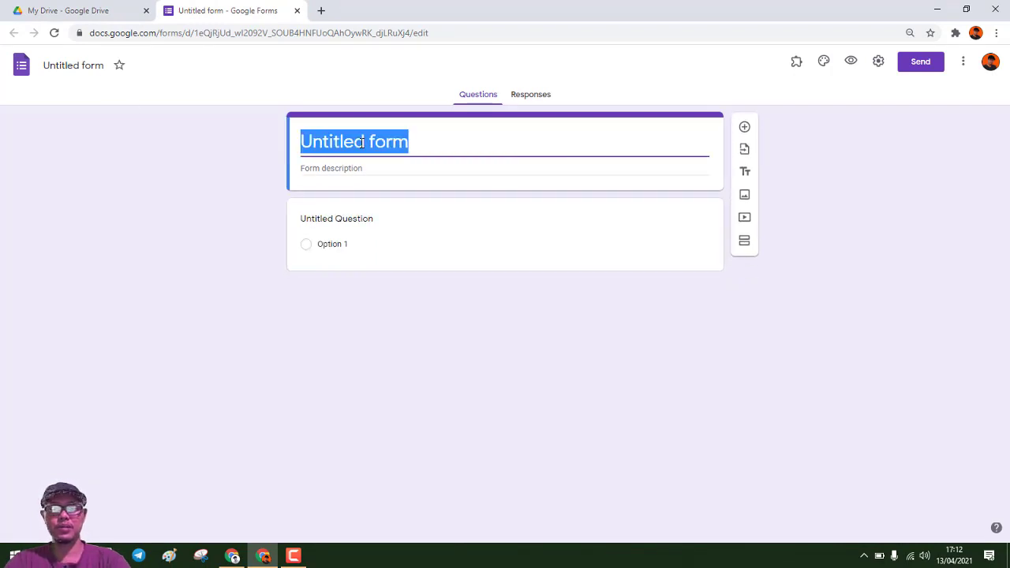
type("JURNAL ")
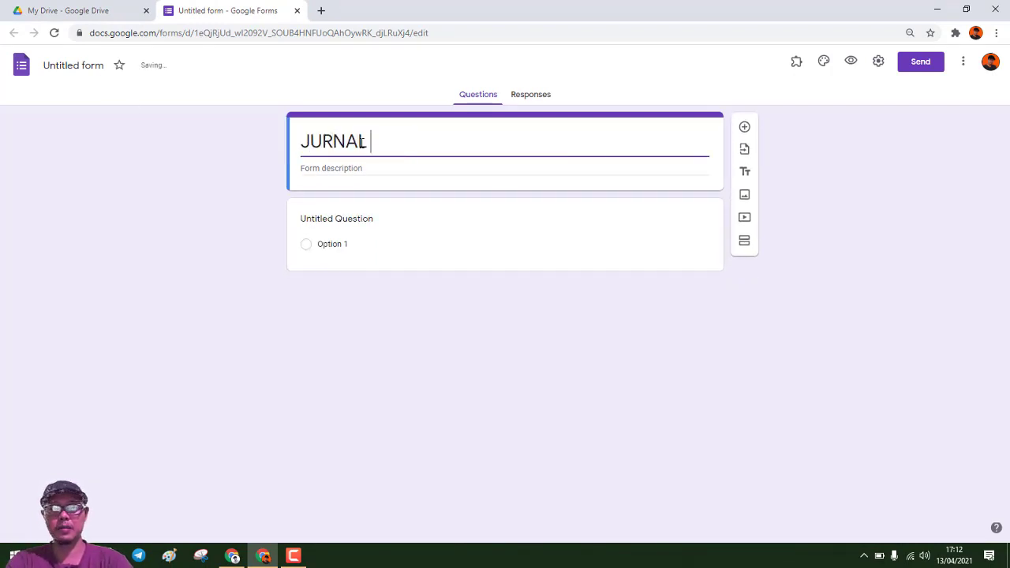
type("RAMA")
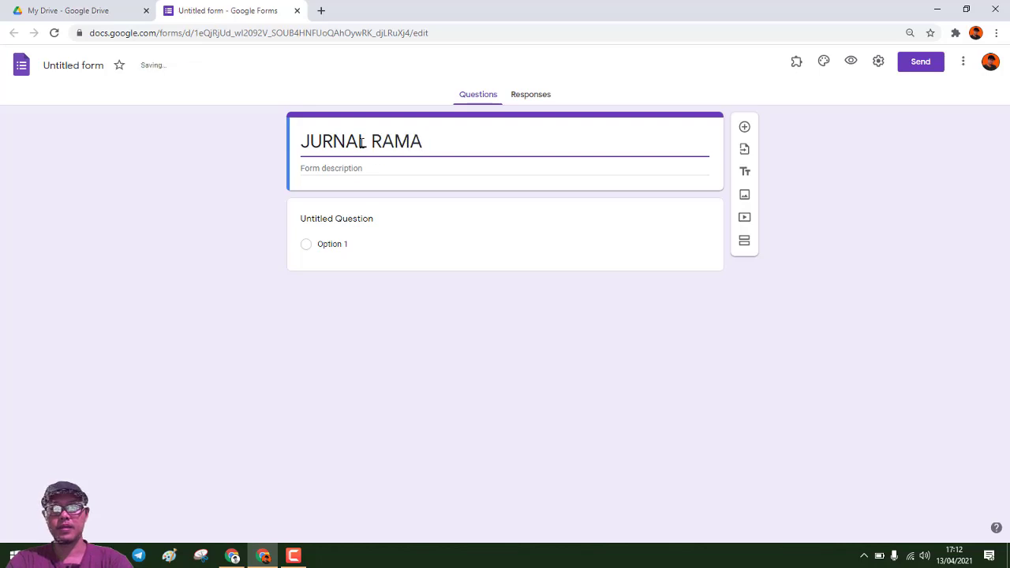
type("DHAN")
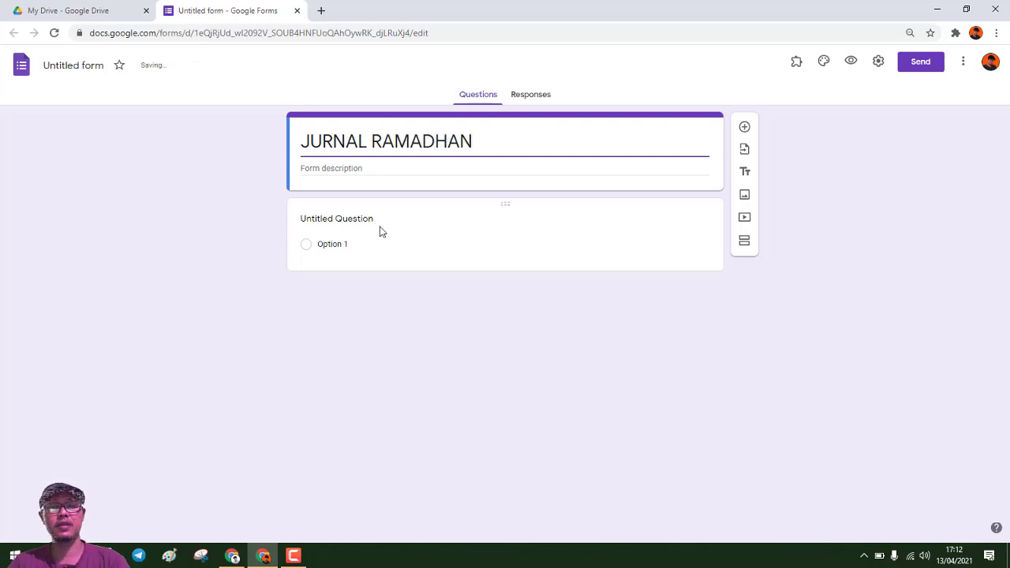
Step: Enter the form description "Silahkan isi jurnal ini dengan jujur"
left_click(329, 220)
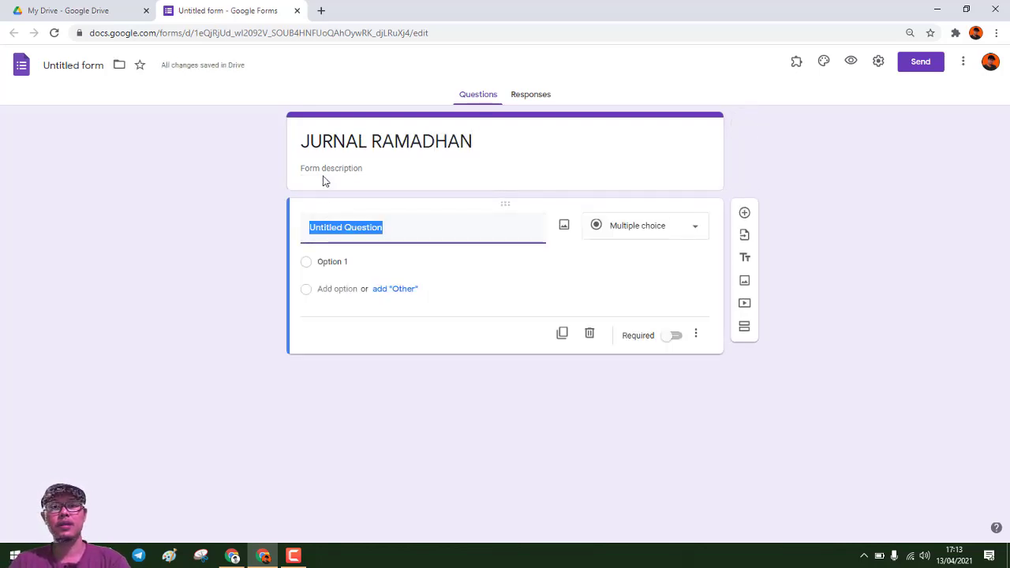
left_click(323, 169)
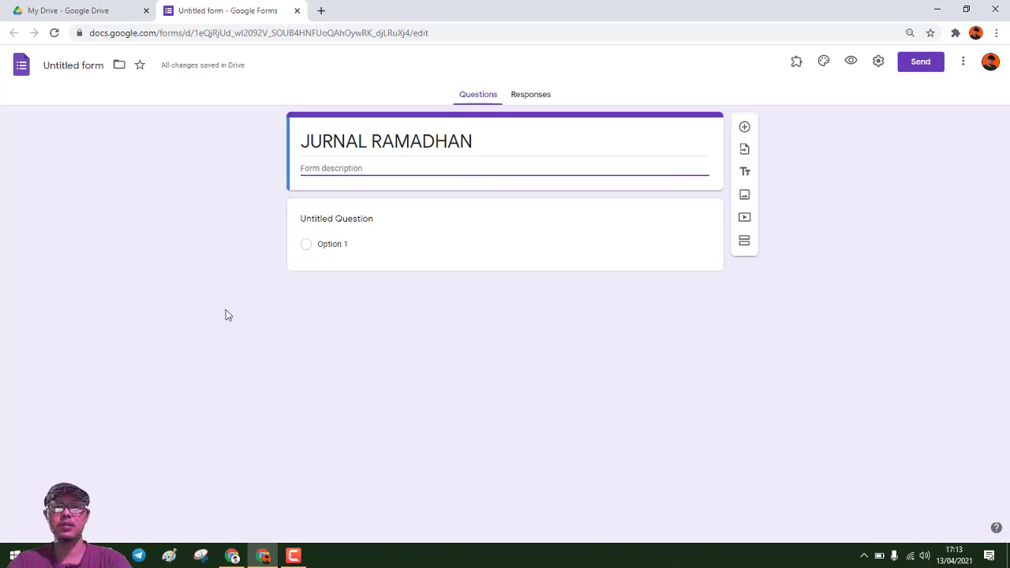
type("Silahka")
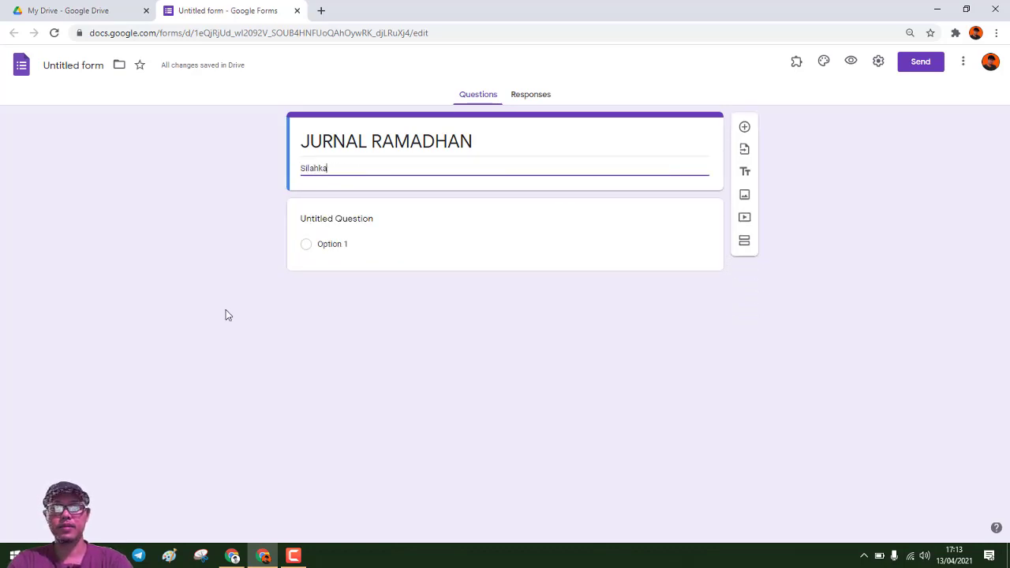
type("n isi jurnal ini")
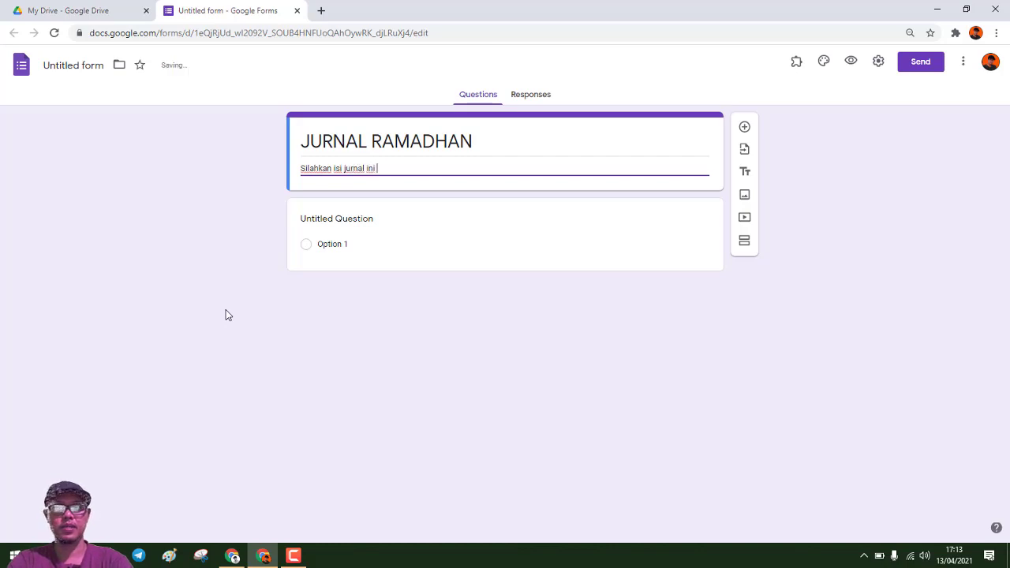
type(" dengan ")
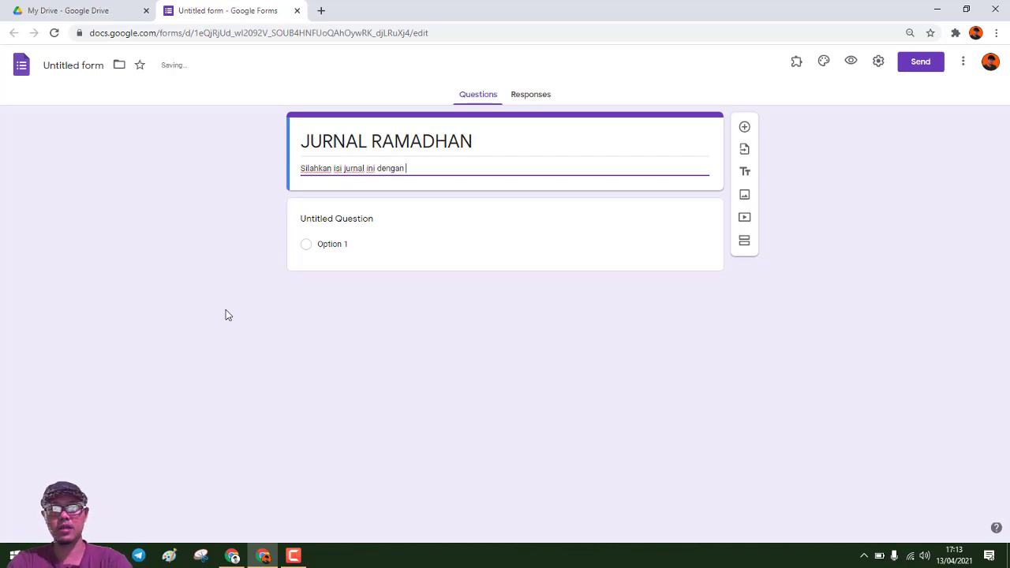
type("jujur")
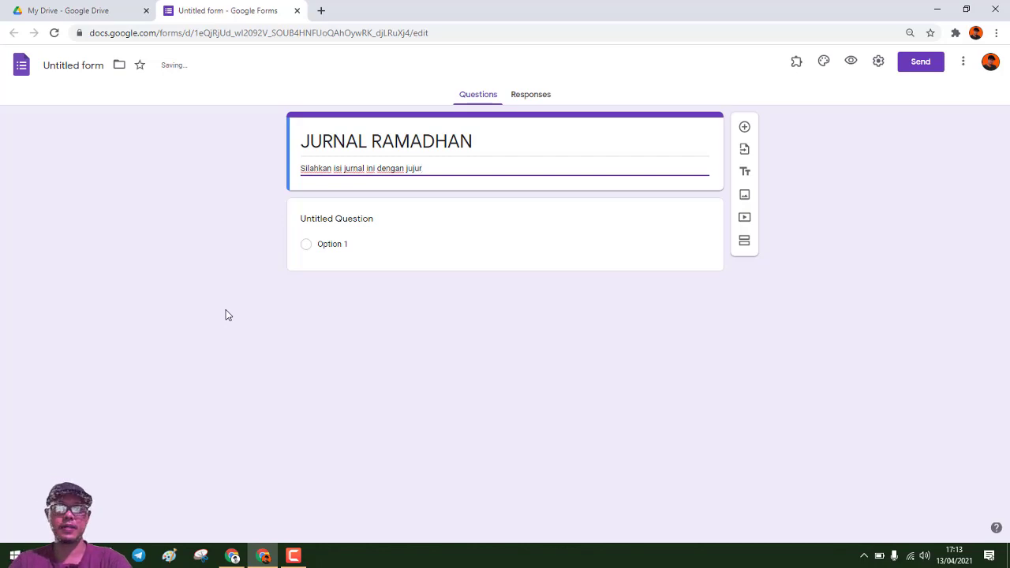
Step: Turn the untitled question into a Date question named "Tanggal" and make it required
left_click(340, 221)
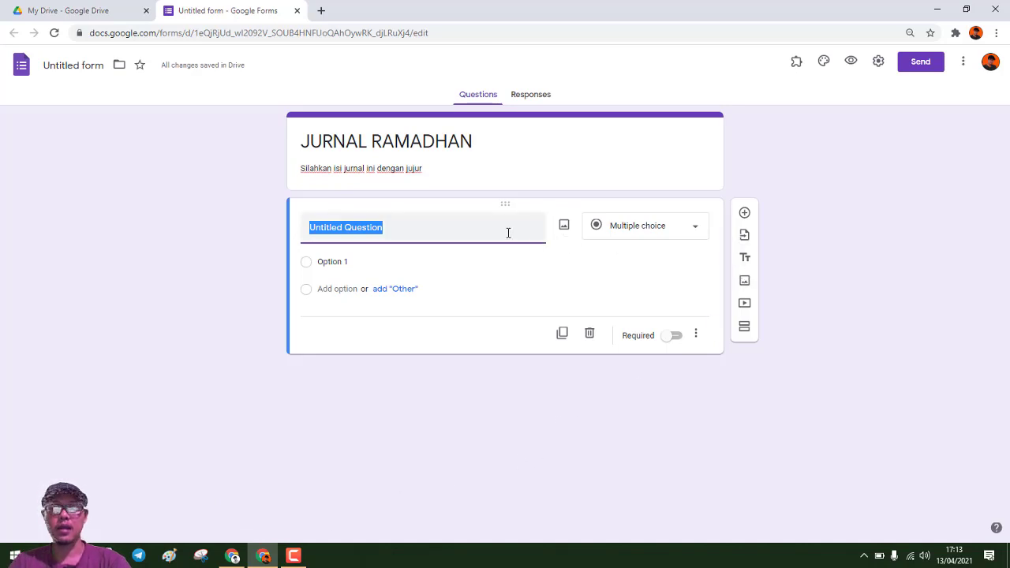
type("Tanggal")
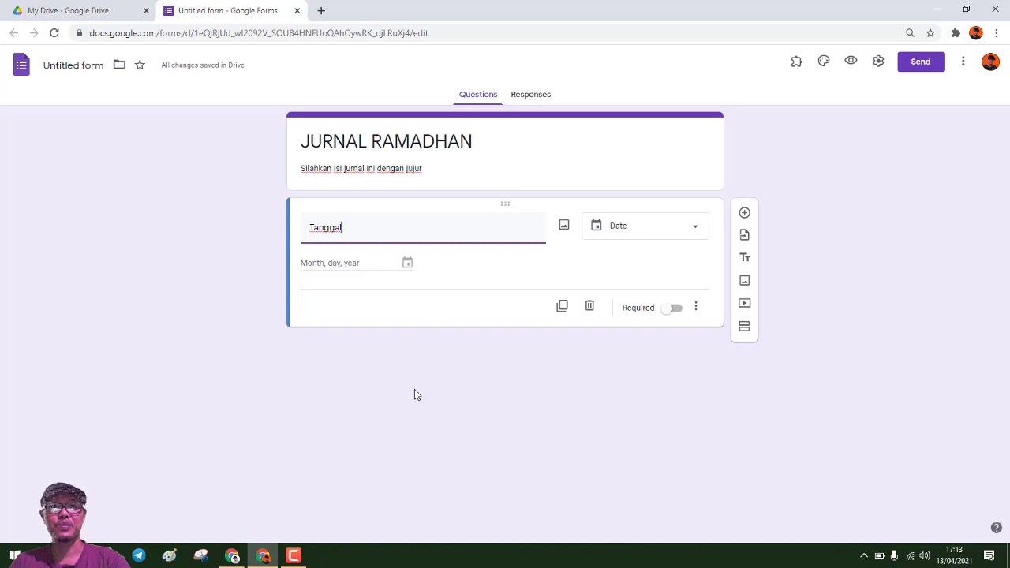
left_click(677, 310)
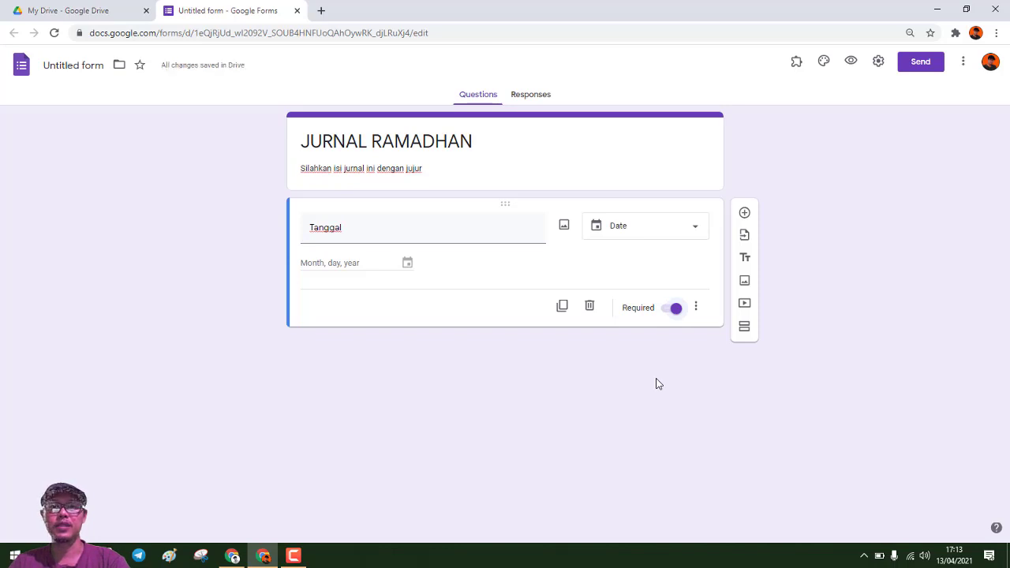
Step: Add a required short-answer question named "Nama" below the Tanggal question
left_click(750, 213)
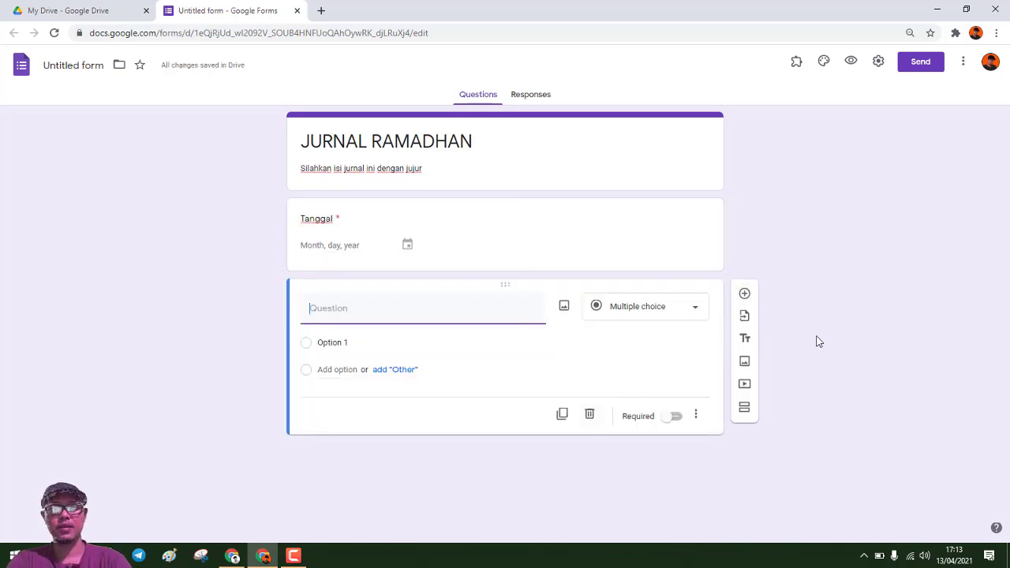
type("Nama")
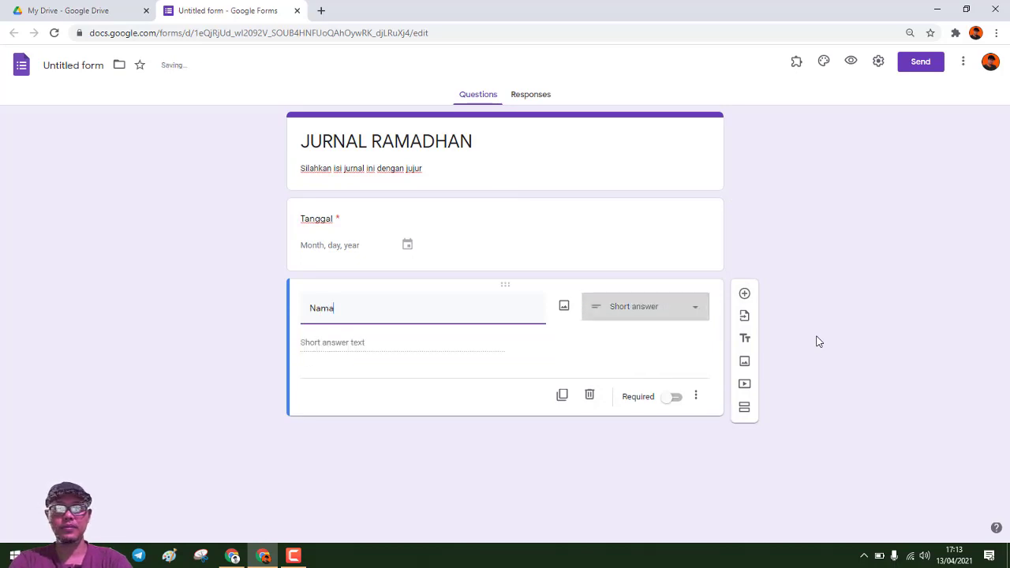
left_click(671, 398)
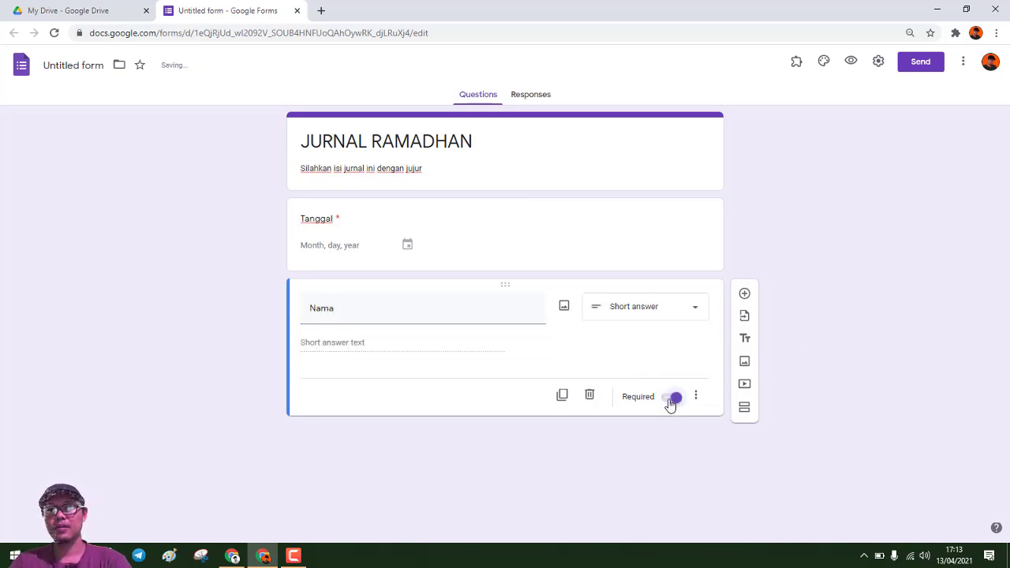
Step: Add a required multiple-choice question named "Kelas" below the Nama question
left_click(745, 294)
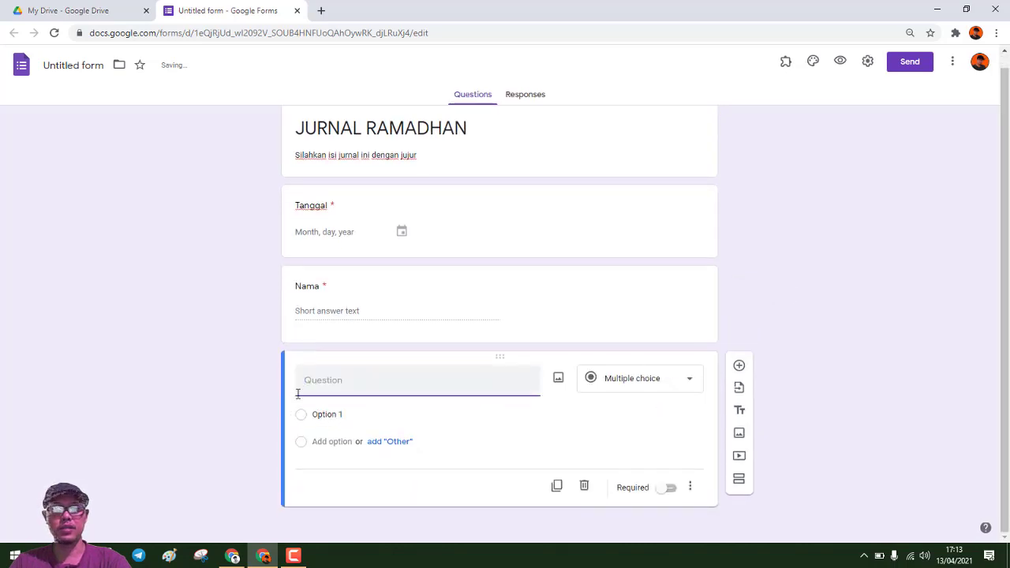
type("Kela")
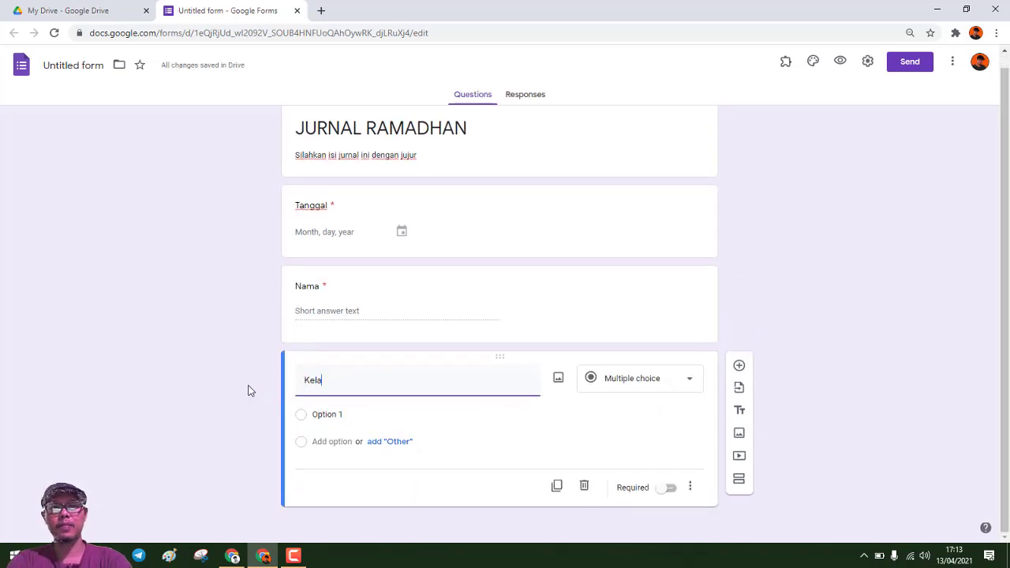
type("s")
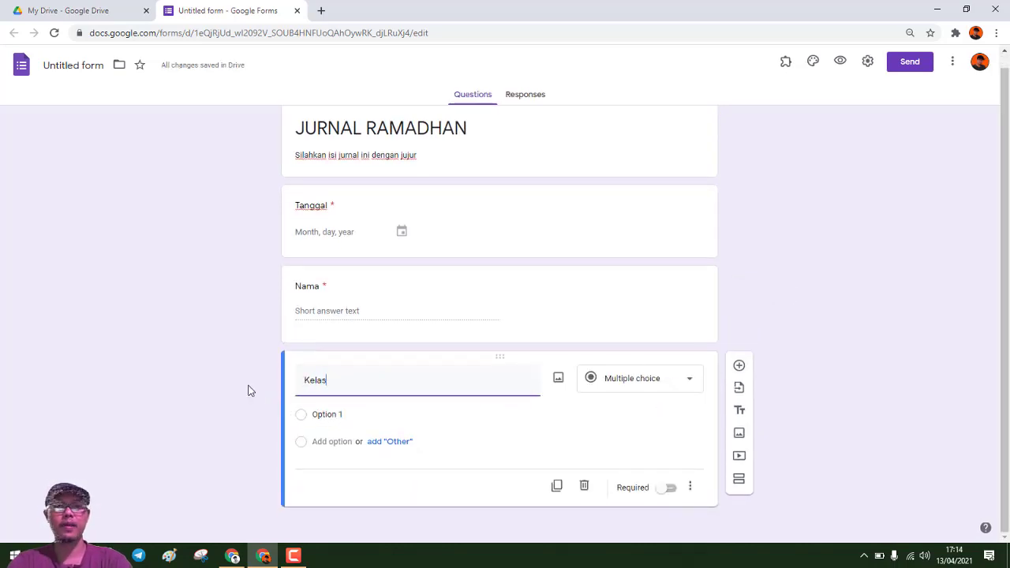
left_click(669, 489)
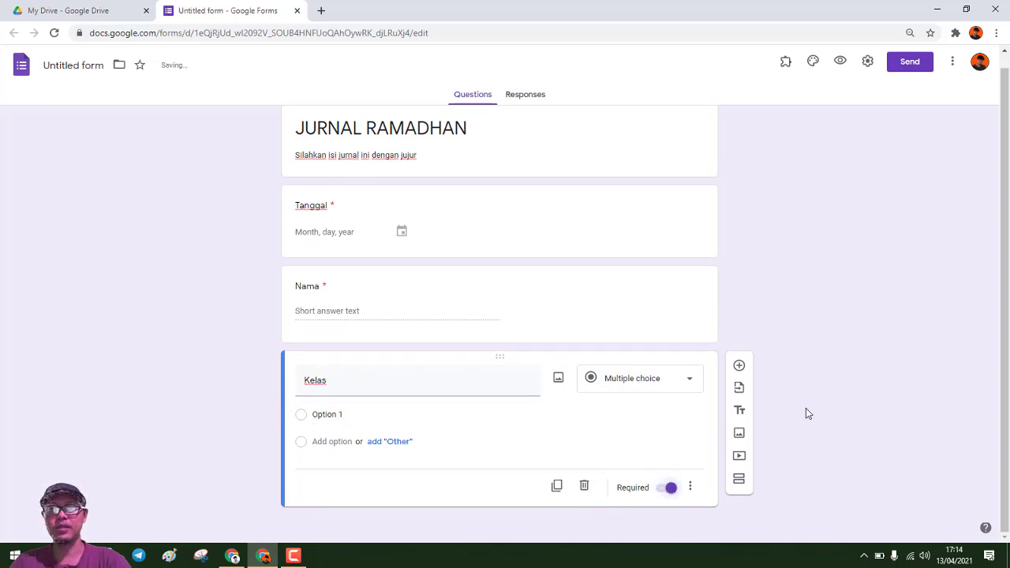
Step: Add a required short-answer question named "Nomor Absen" below the Kelas question
left_click(739, 365)
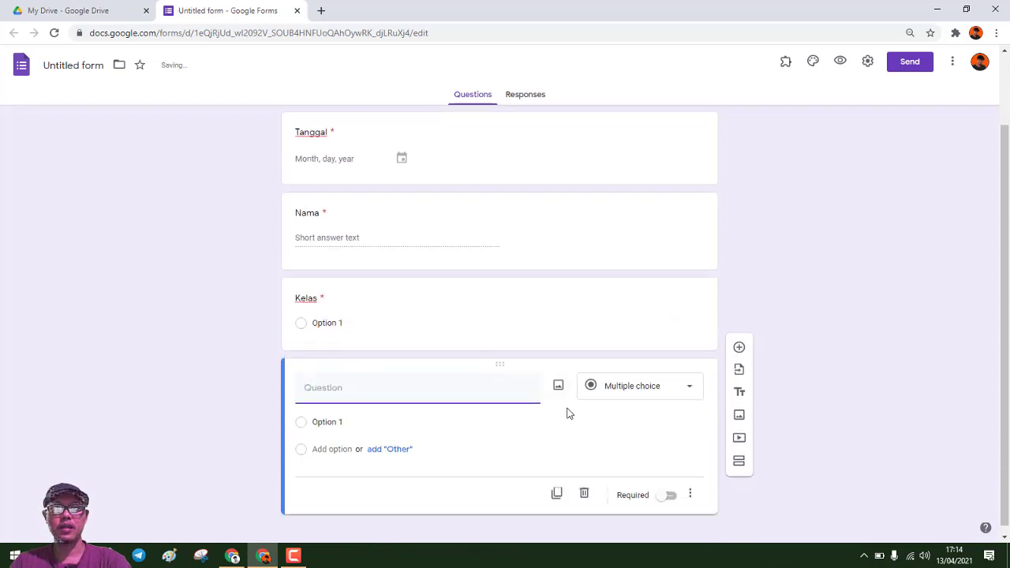
type("Nomo")
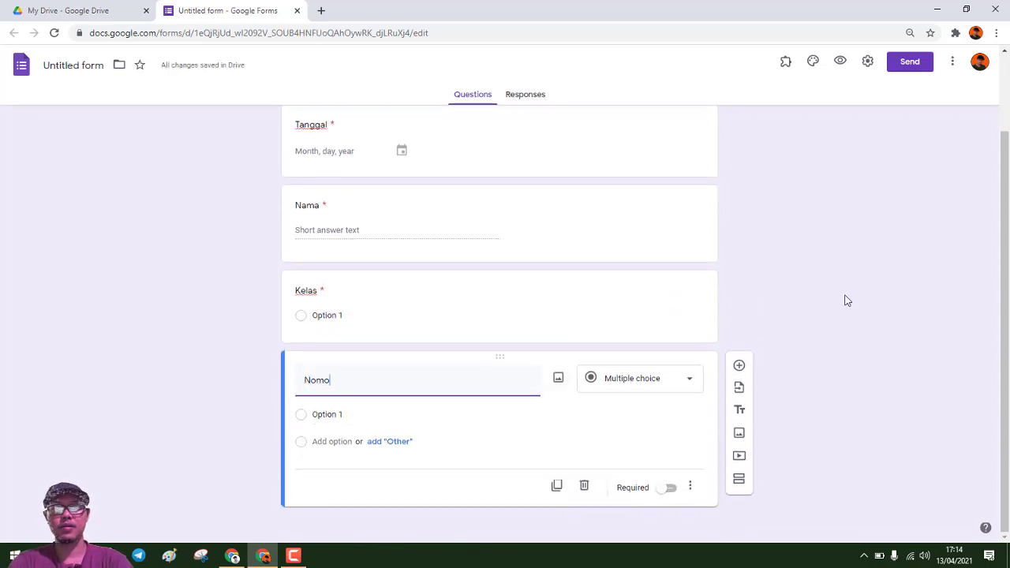
type("r Absen")
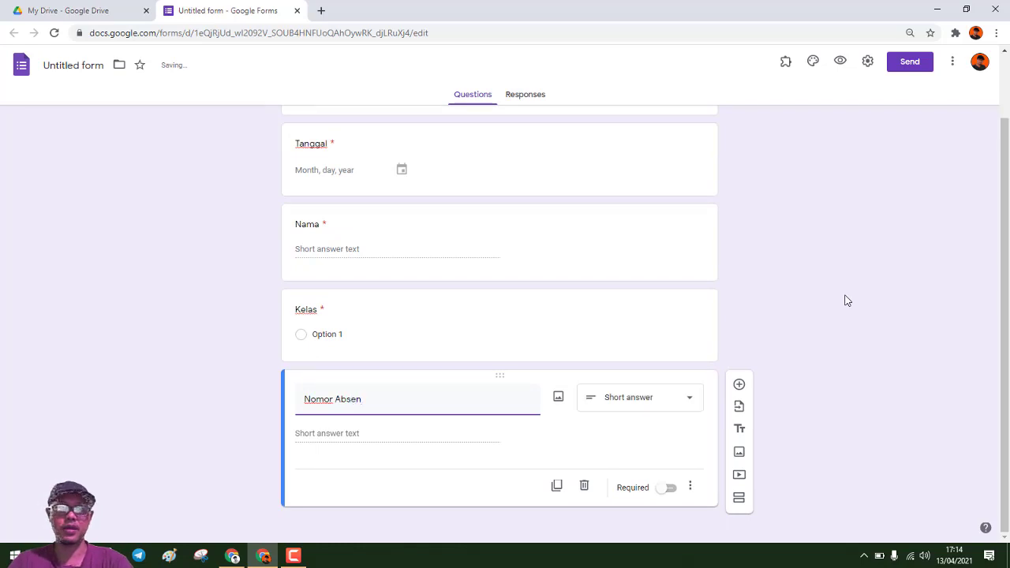
left_click(669, 488)
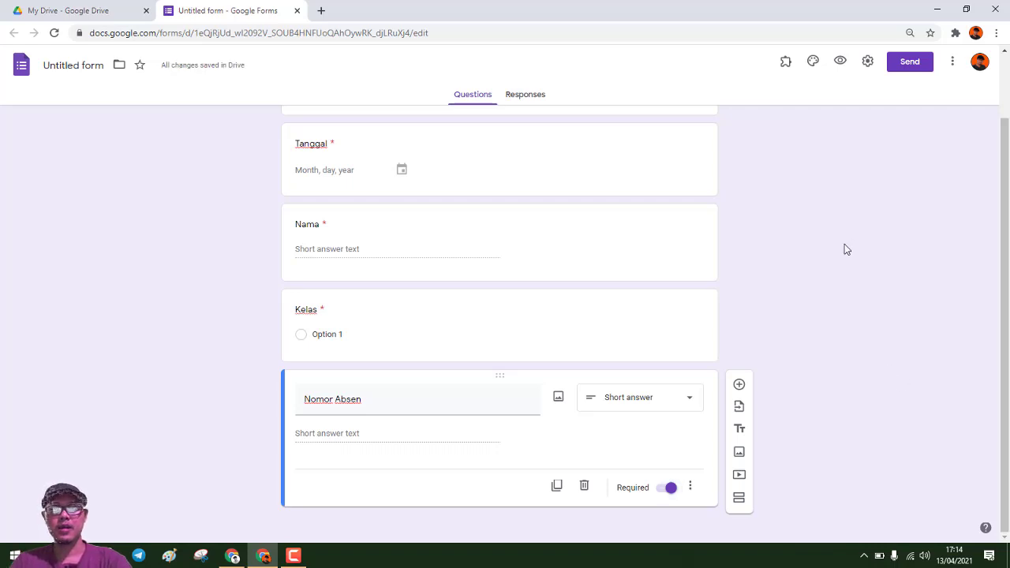
Step: Replace the Kelas question's placeholder option with "I" and add the options "II" and "III" below it
scroll(846, 282, "up", 1)
scroll(847, 282, "down", 1)
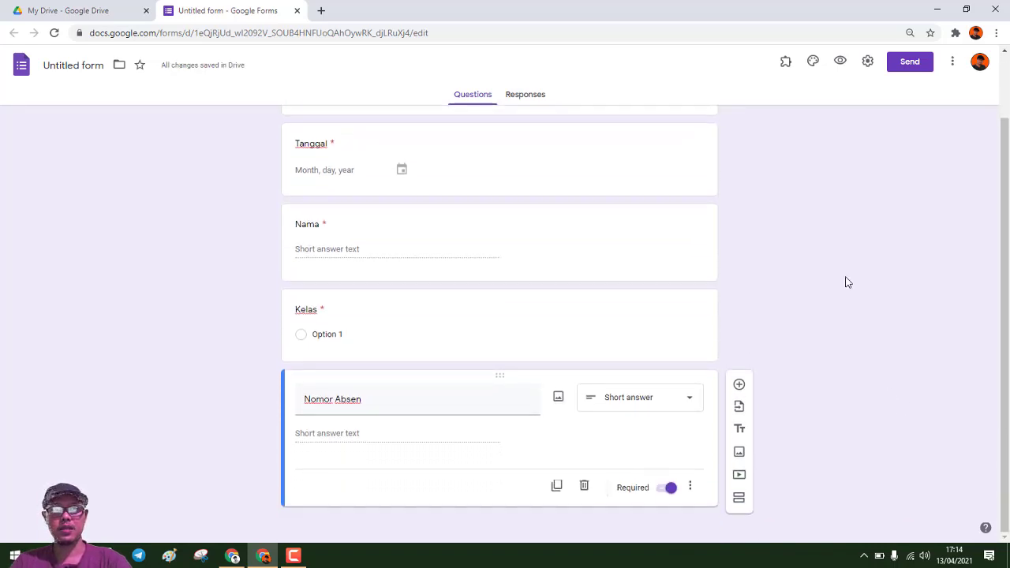
scroll(847, 281, "up", 1)
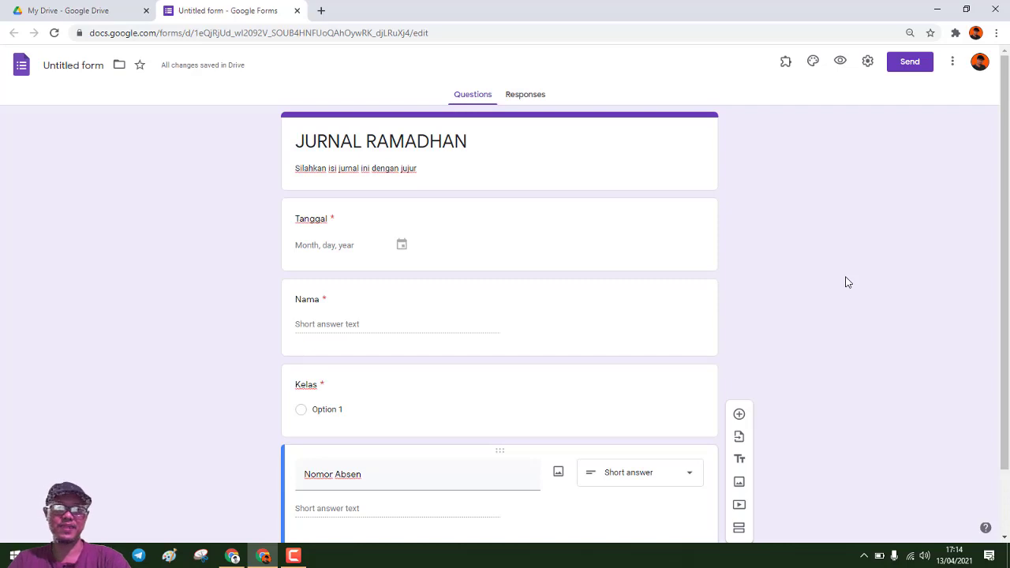
scroll(354, 394, "down", 1)
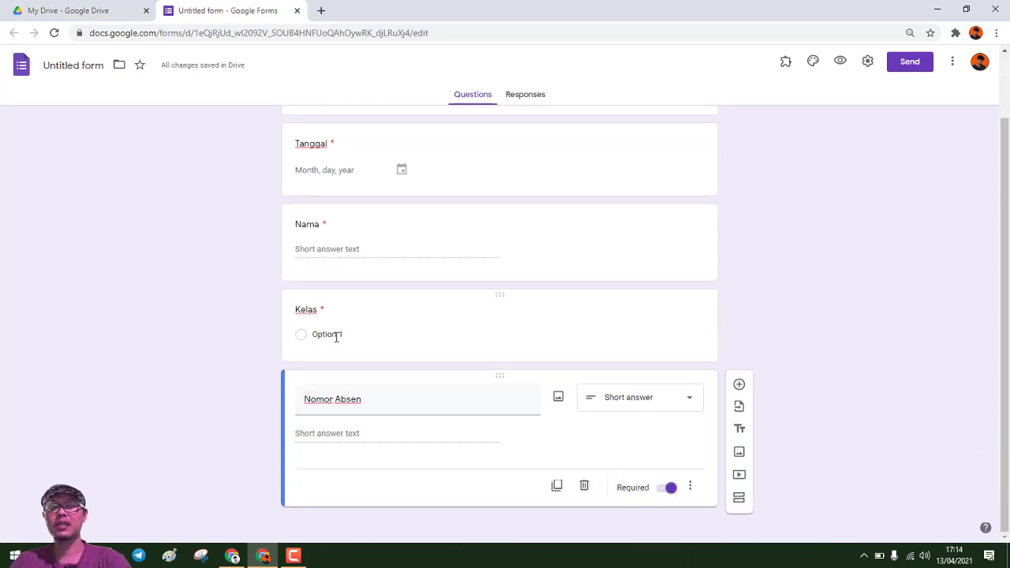
left_click(336, 337)
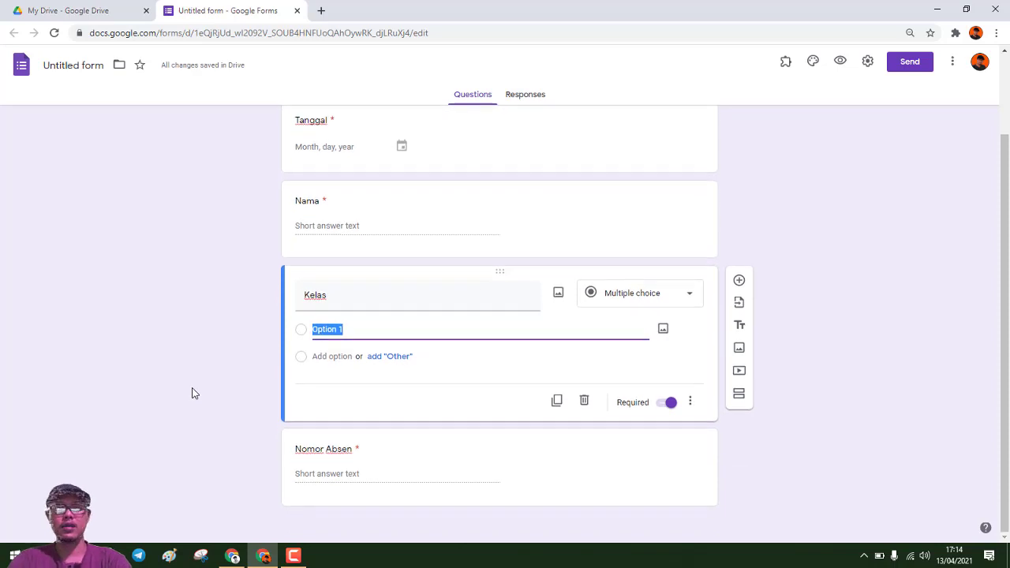
type("I")
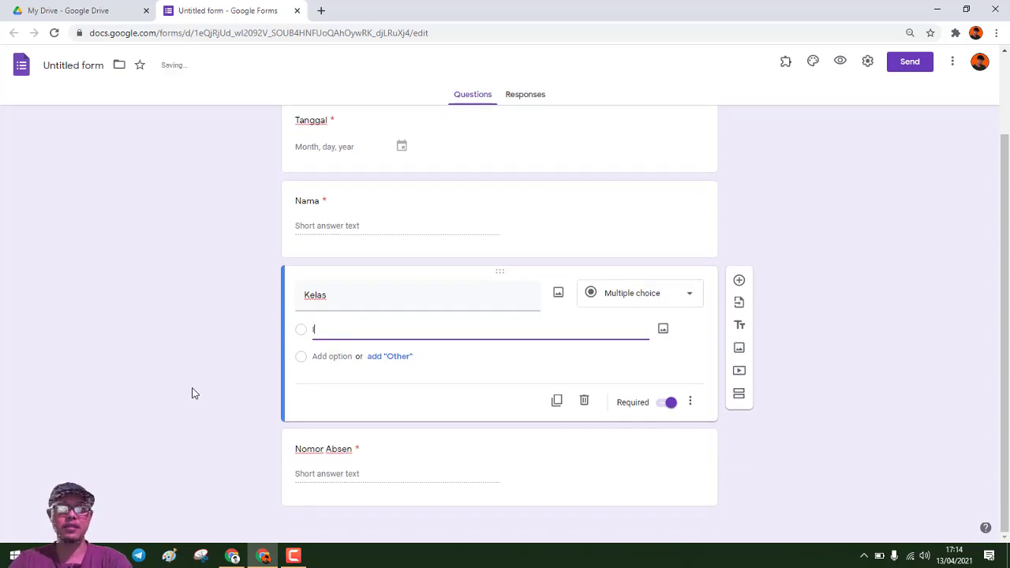
left_click(320, 362)
type("II")
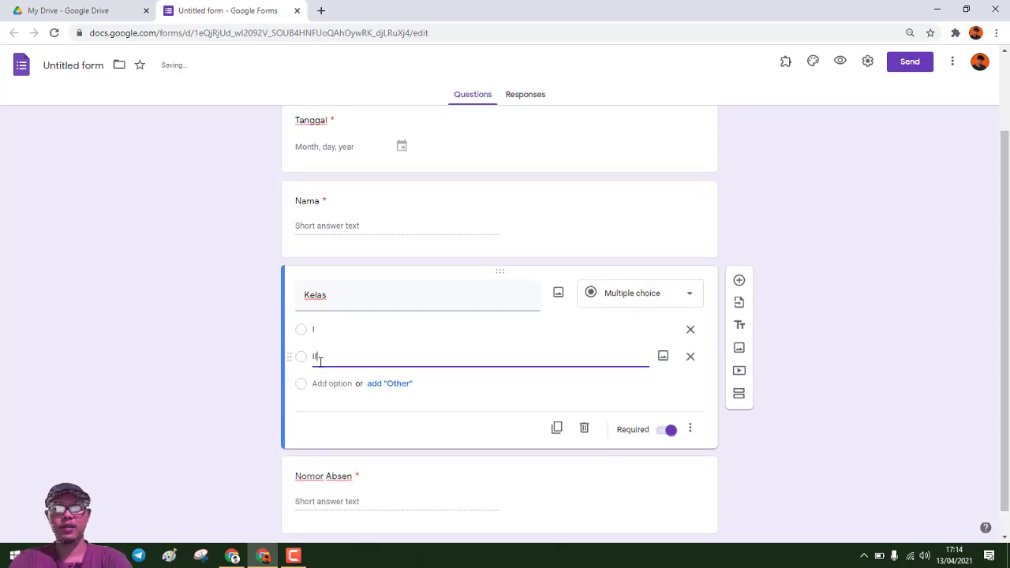
left_click(319, 384)
type("III")
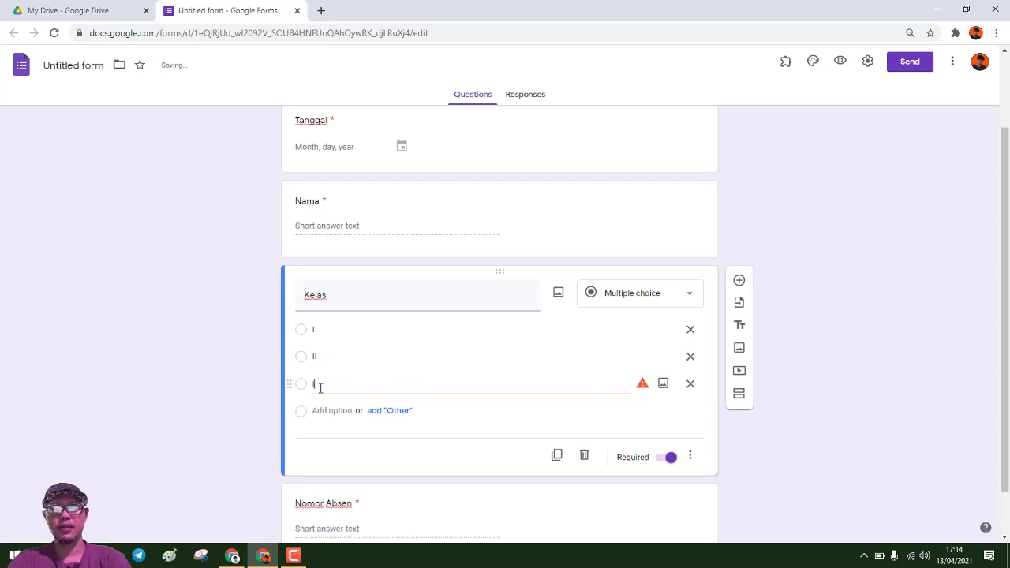
Step: Add the options "IV", "V" and "VI" to the Kelas question below option III
left_click(327, 410)
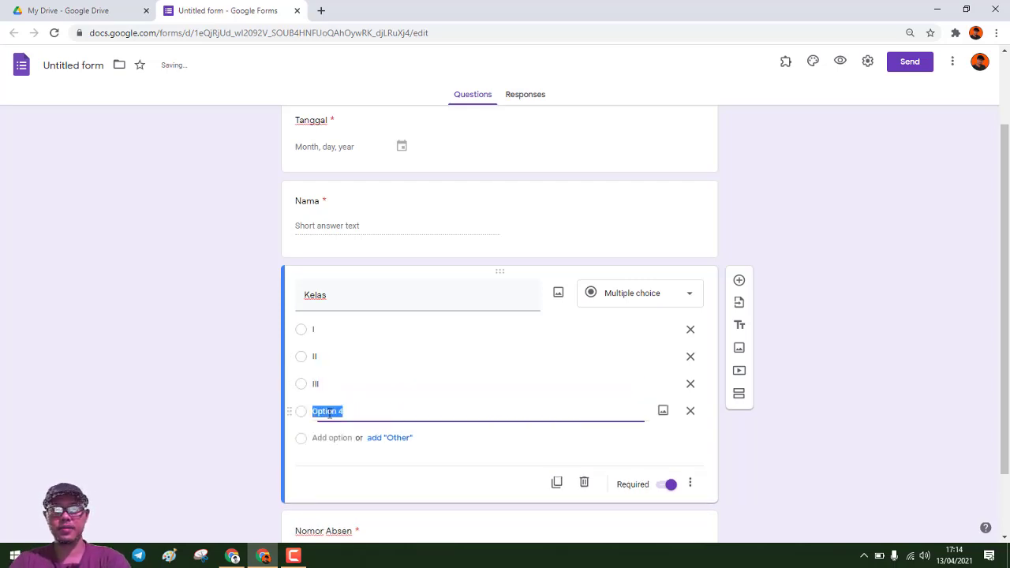
type("IV")
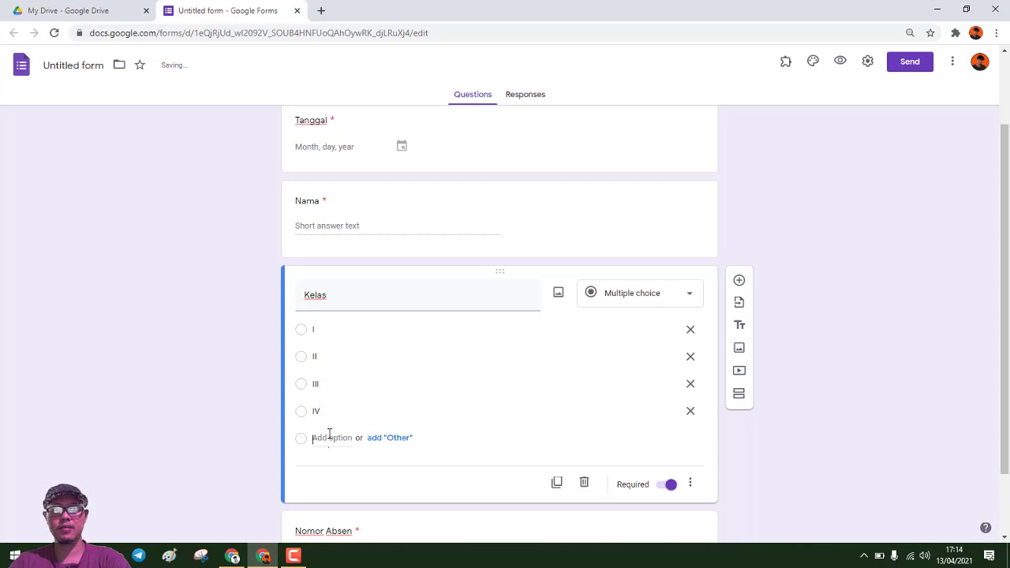
left_click(332, 437)
type("V")
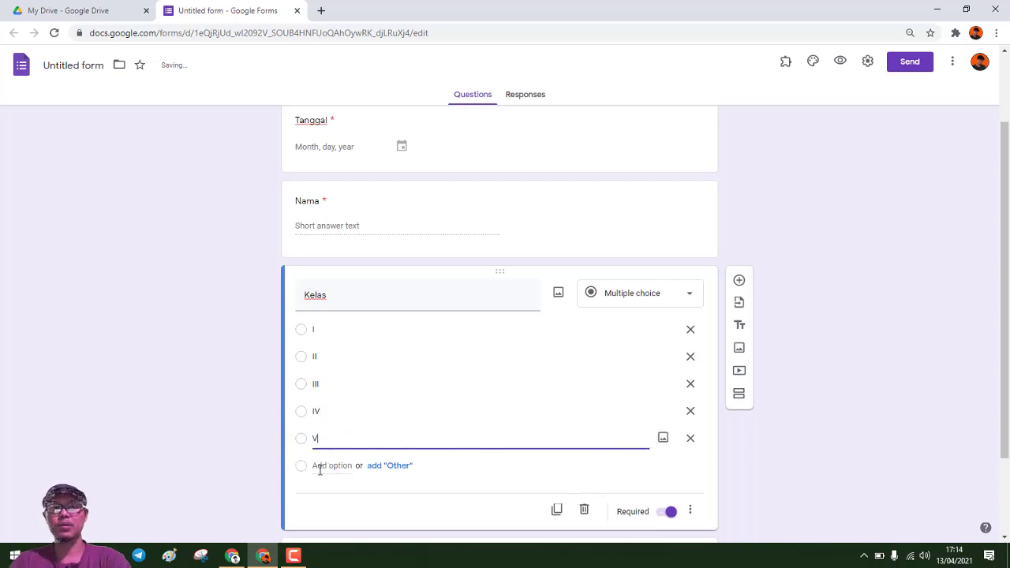
left_click(319, 467)
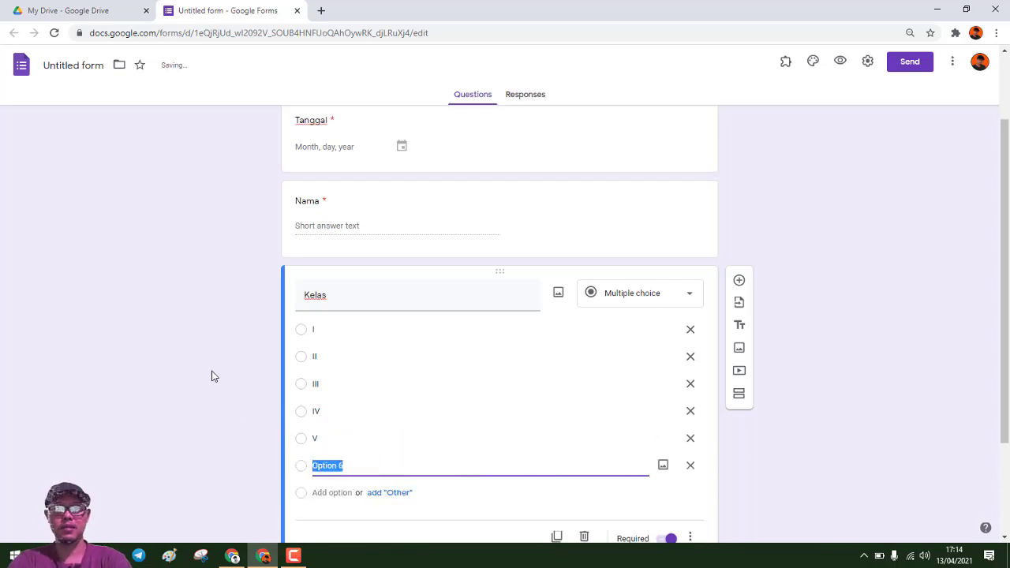
type("VI")
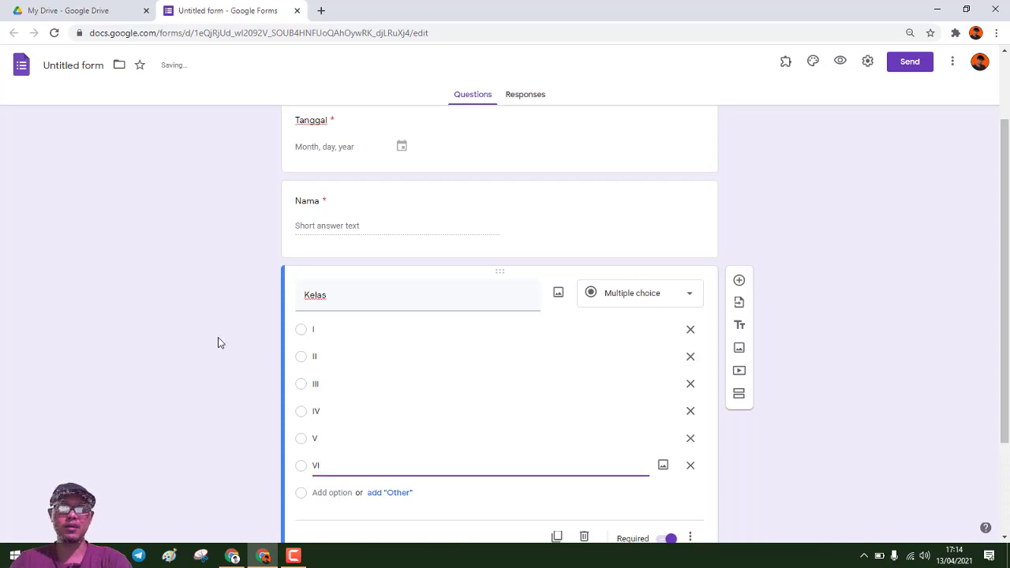
left_click(875, 337)
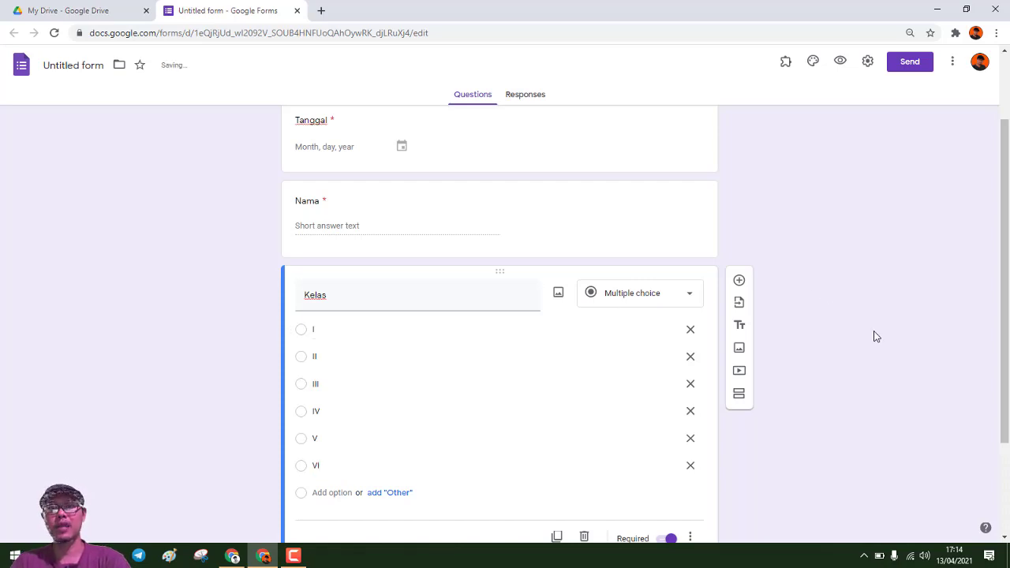
Step: Insert a new section after the Kelas question and title it "Sholat"
scroll(884, 342, "down", 2)
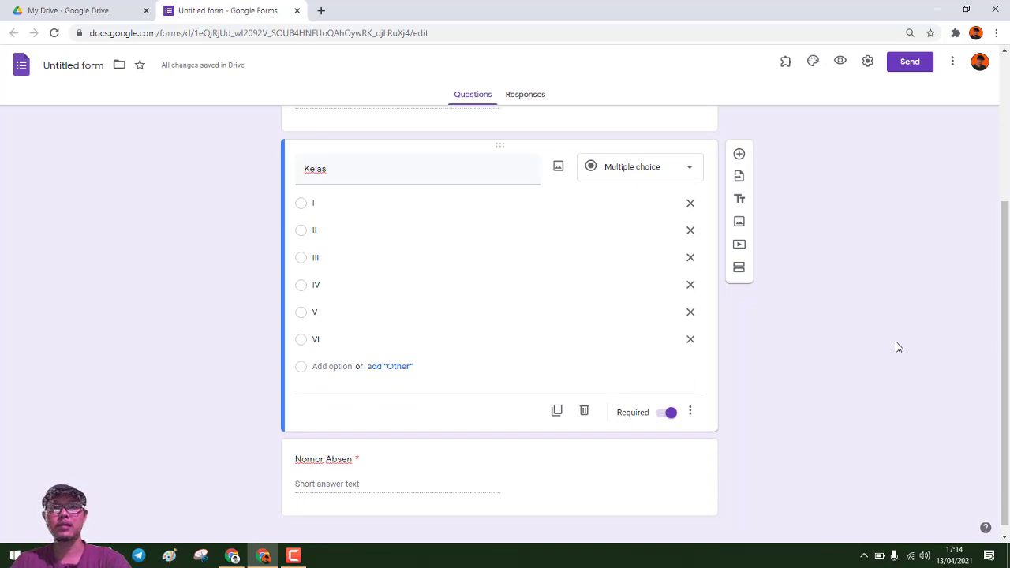
scroll(895, 347, "down", 1)
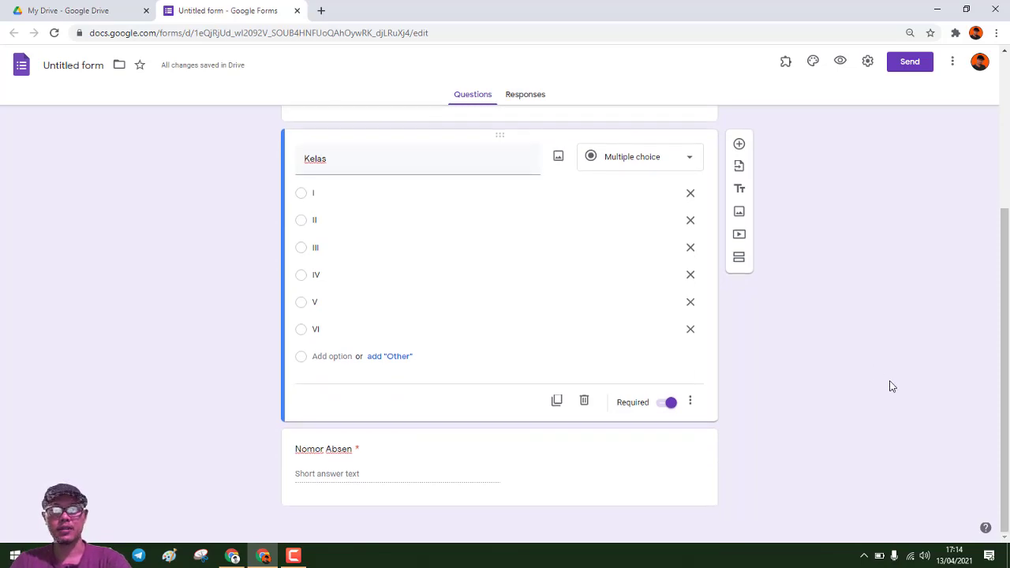
left_click(739, 261)
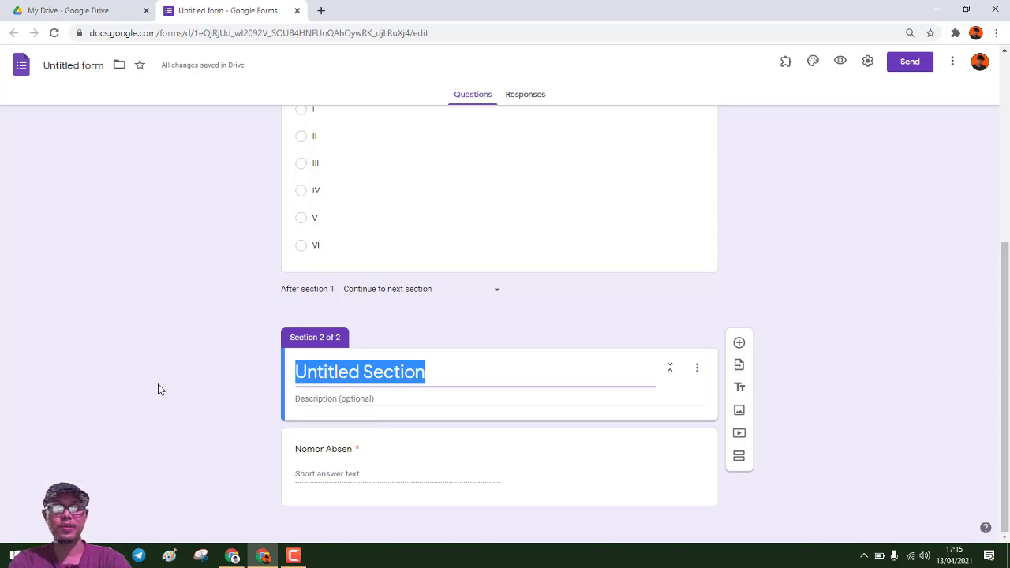
type("Sholat")
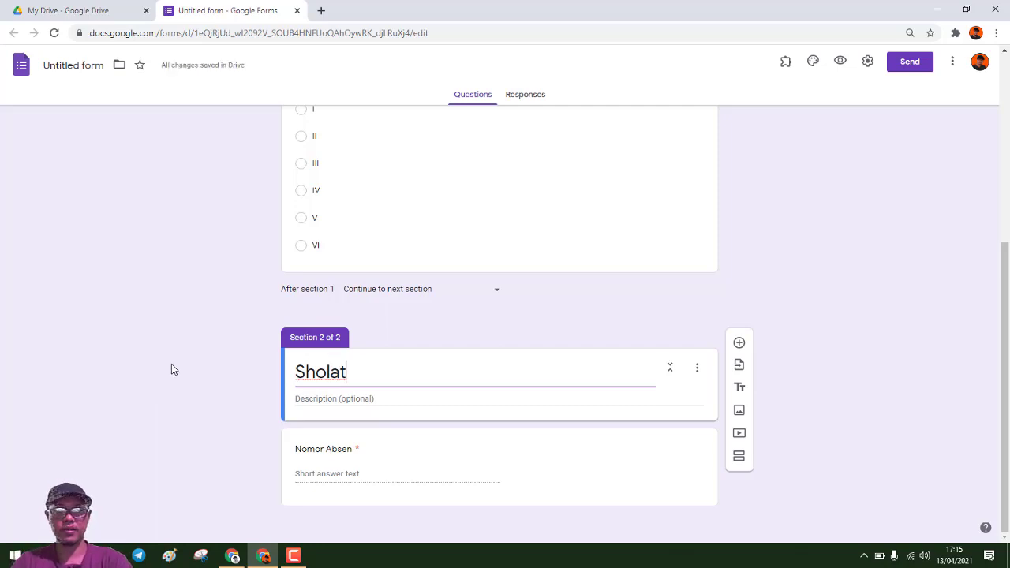
Step: Rename the Nomor Absen question in the Sholat section as "Subuh" and change its type to Multiple choice
left_click(320, 450)
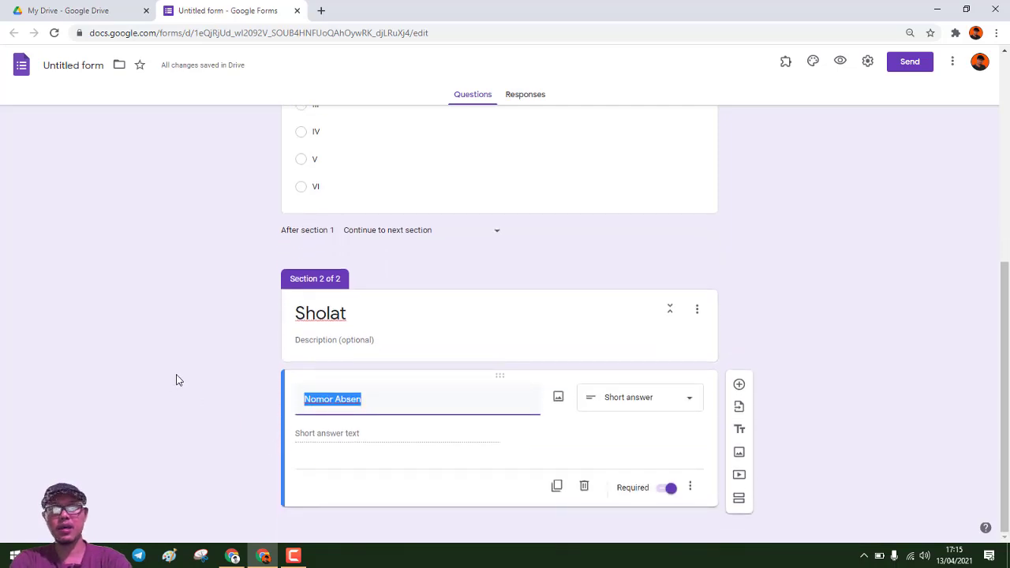
type("Subuh")
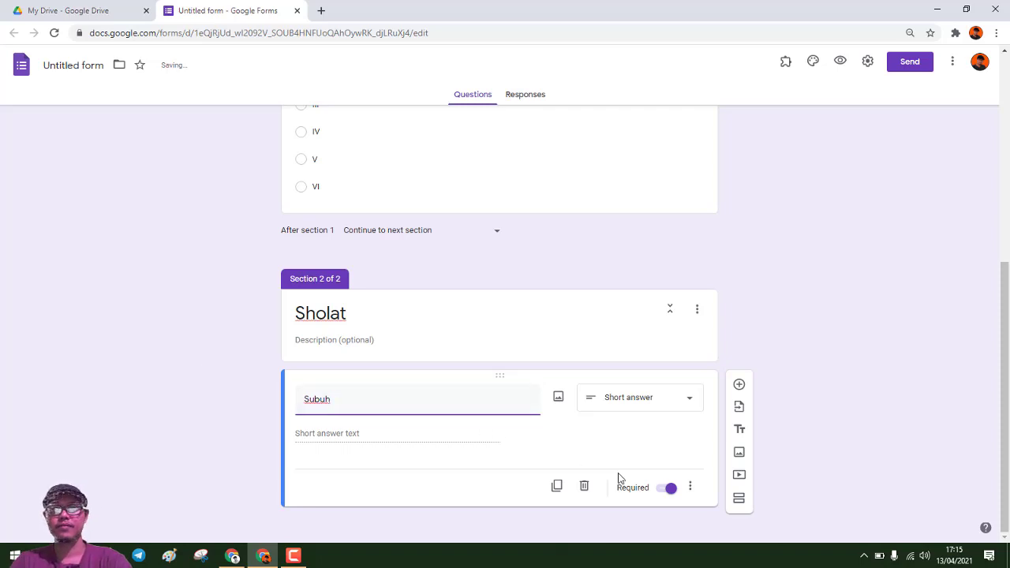
left_click(652, 408)
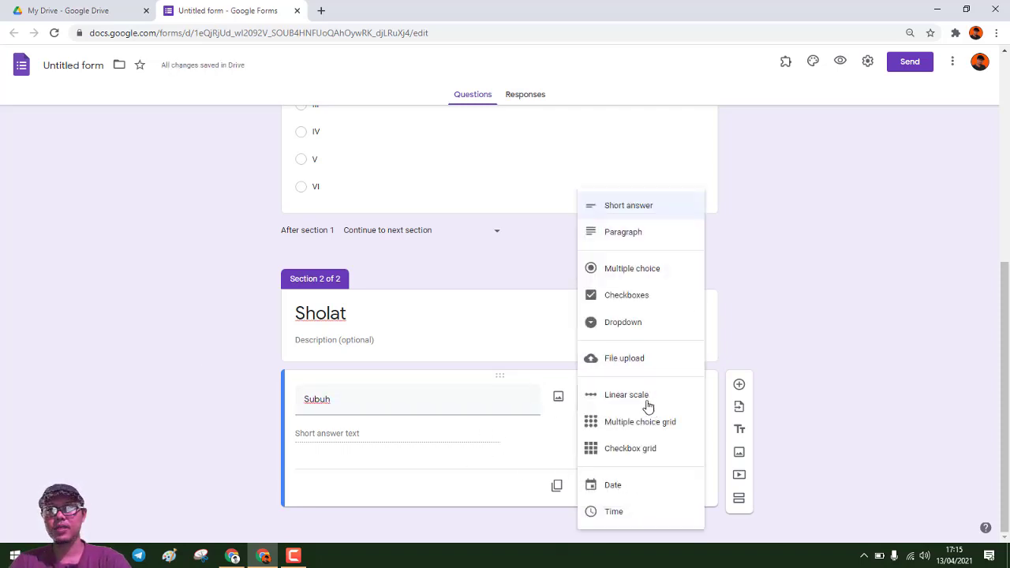
left_click(626, 270)
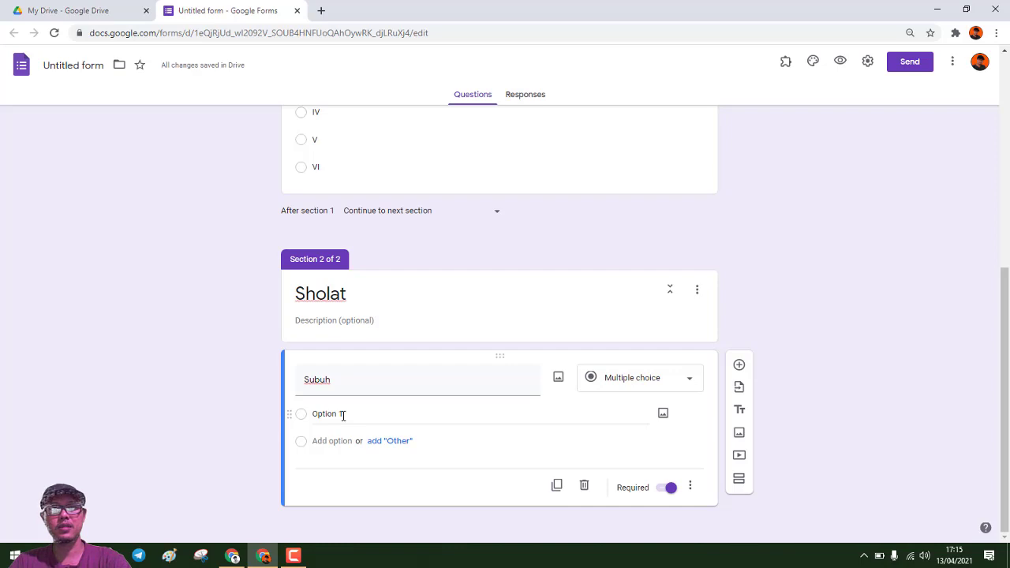
Step: Enter "Iya (berjamaah)" and "Iya (sendiri)" as the first two options of the Subuh question
left_click(342, 415)
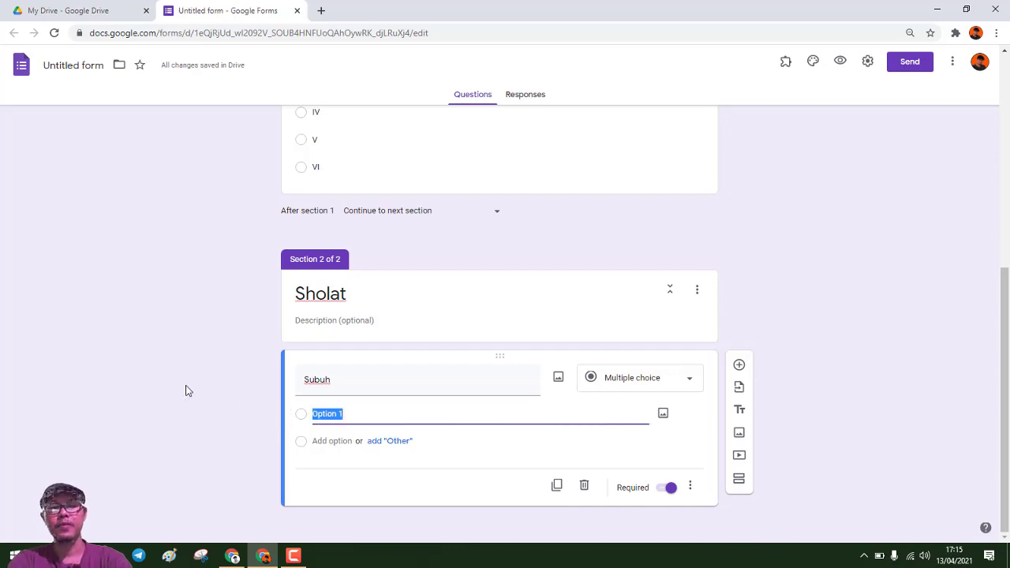
type("Iya")
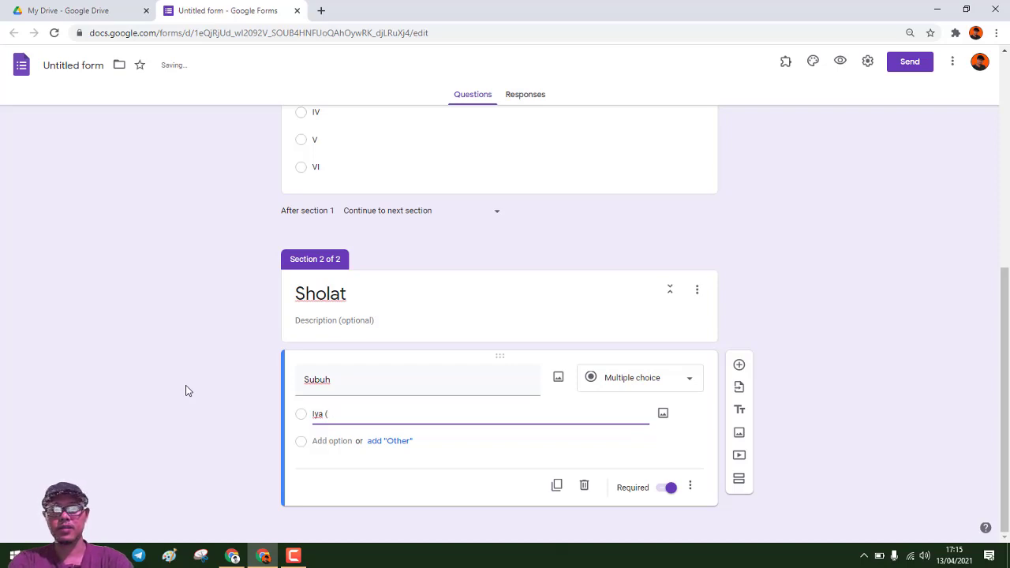
type(" (berjamaan")
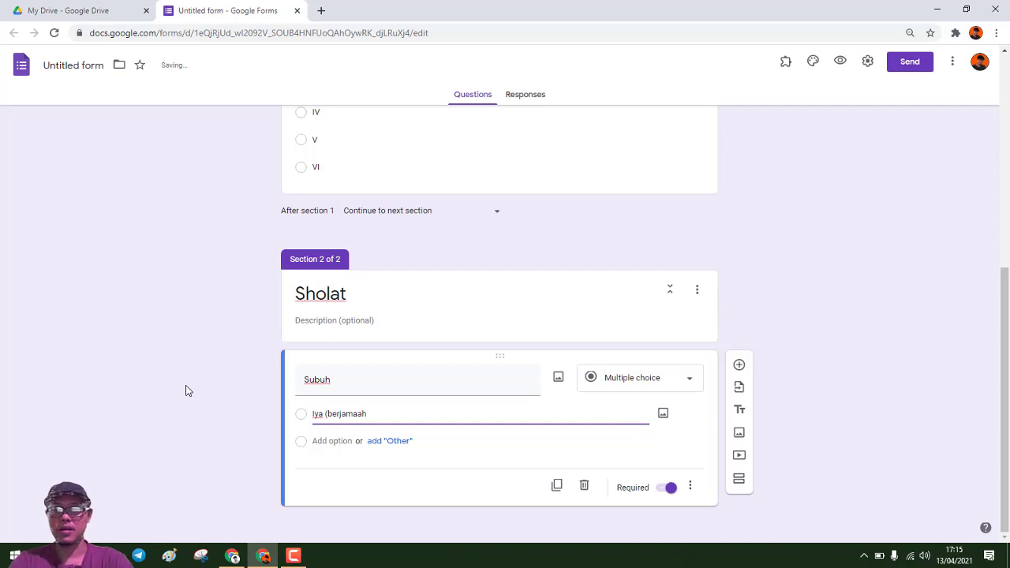
type(")")
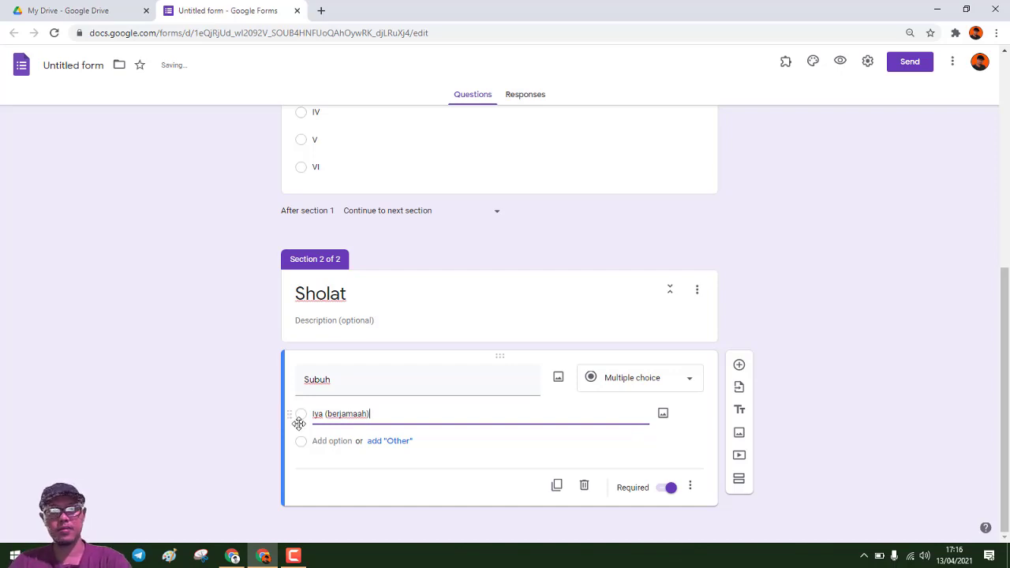
left_click(320, 441)
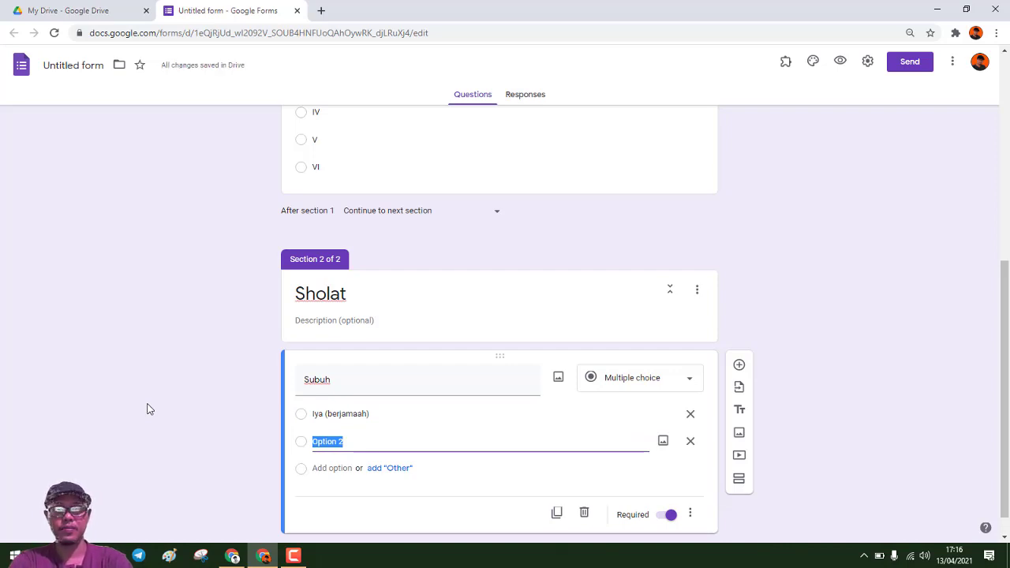
type("Iya")
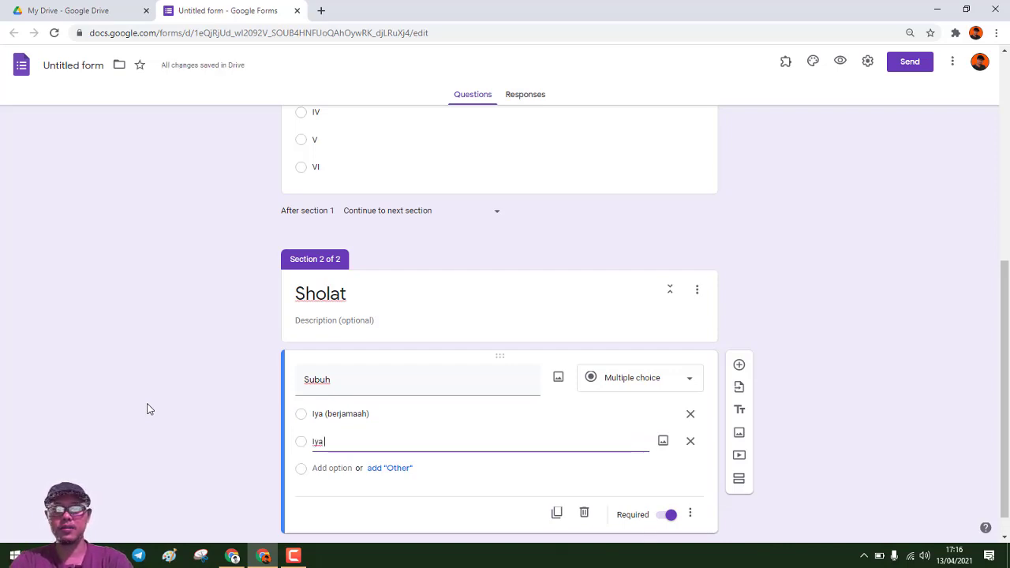
type(" (")
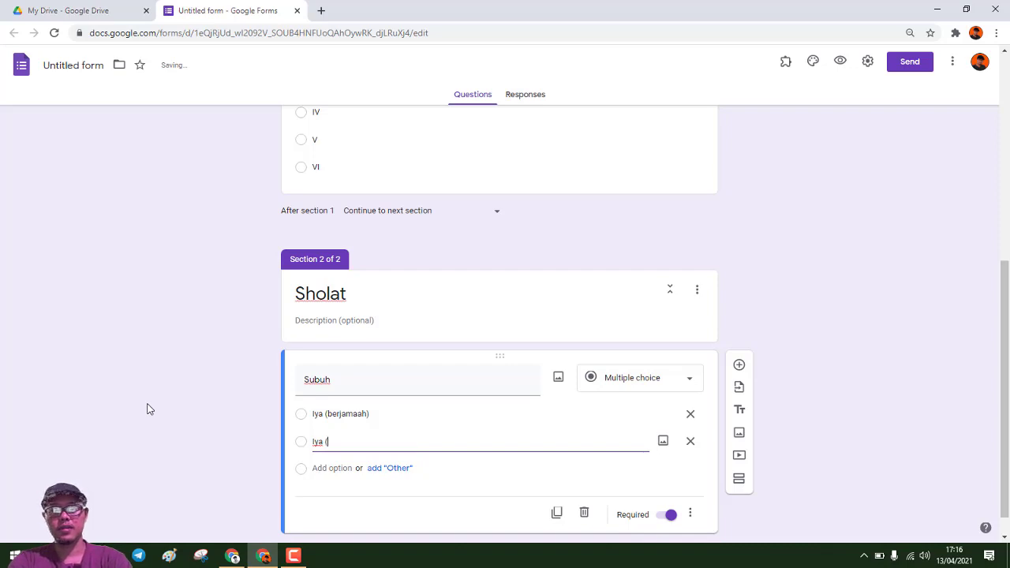
type("sendir")
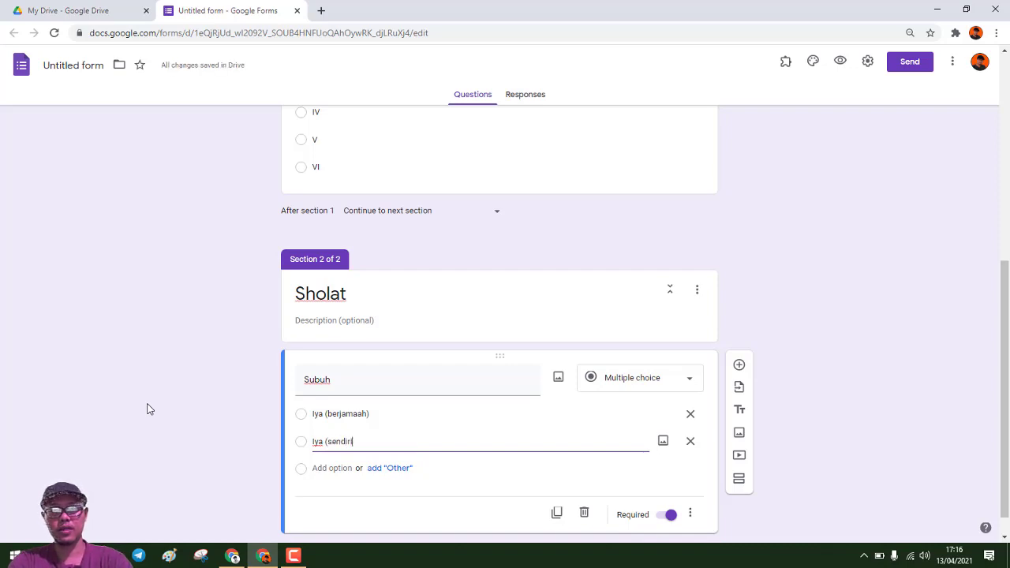
type("i")
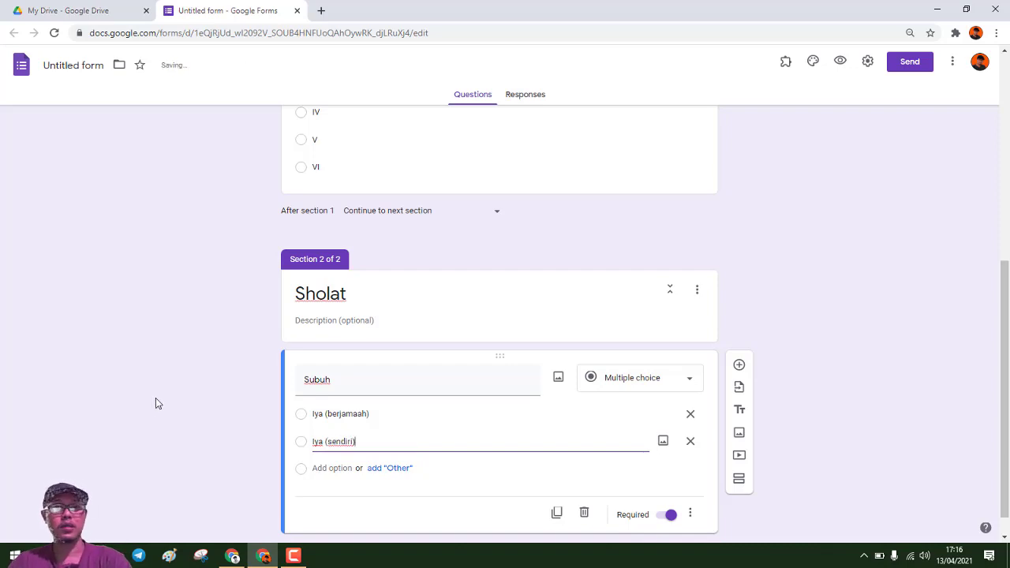
Step: Add "Tidak melaksanakan" as the third option of the Subuh question
scroll(155, 398, "down", 1)
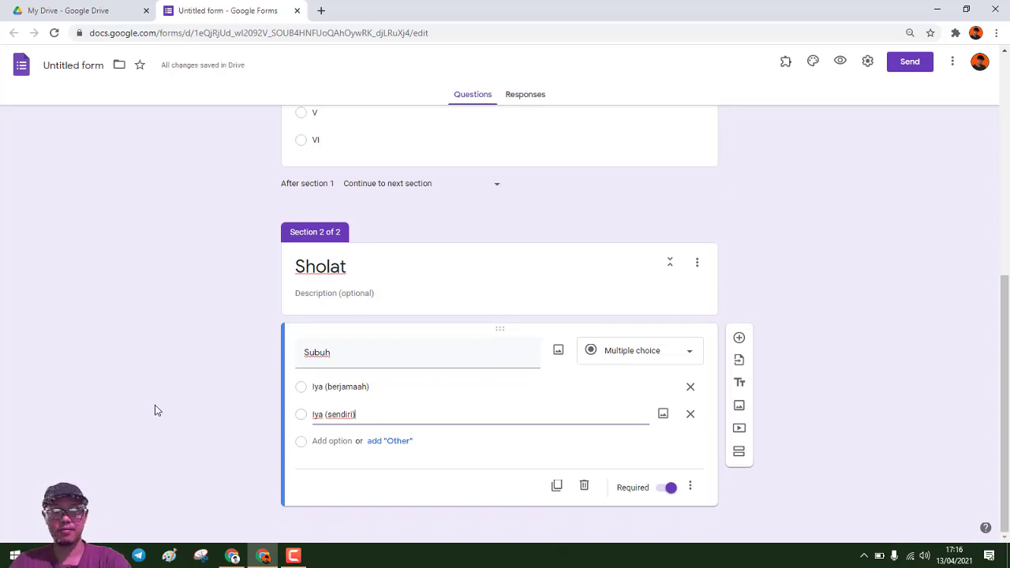
left_click(320, 444)
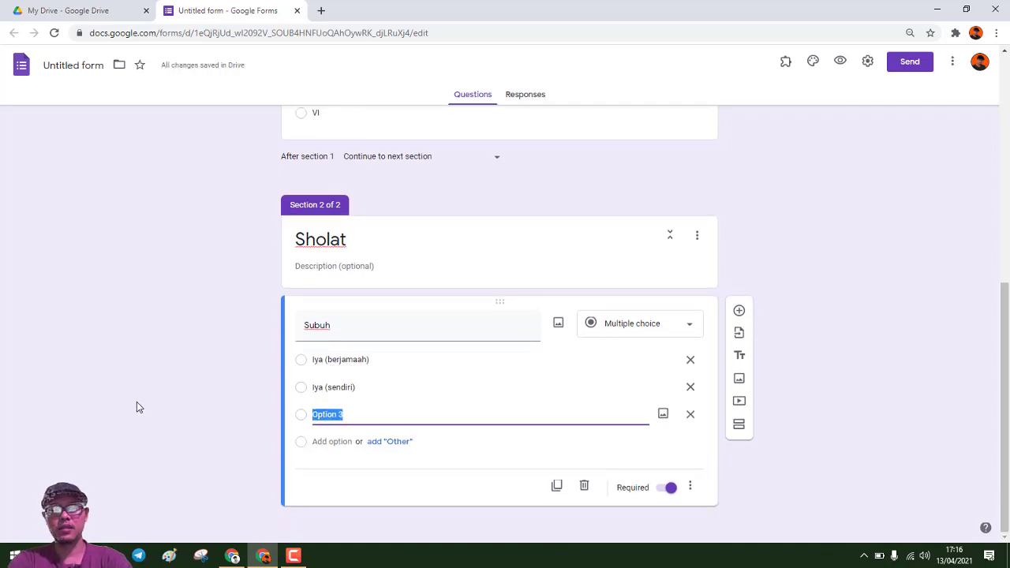
type("Tidak ")
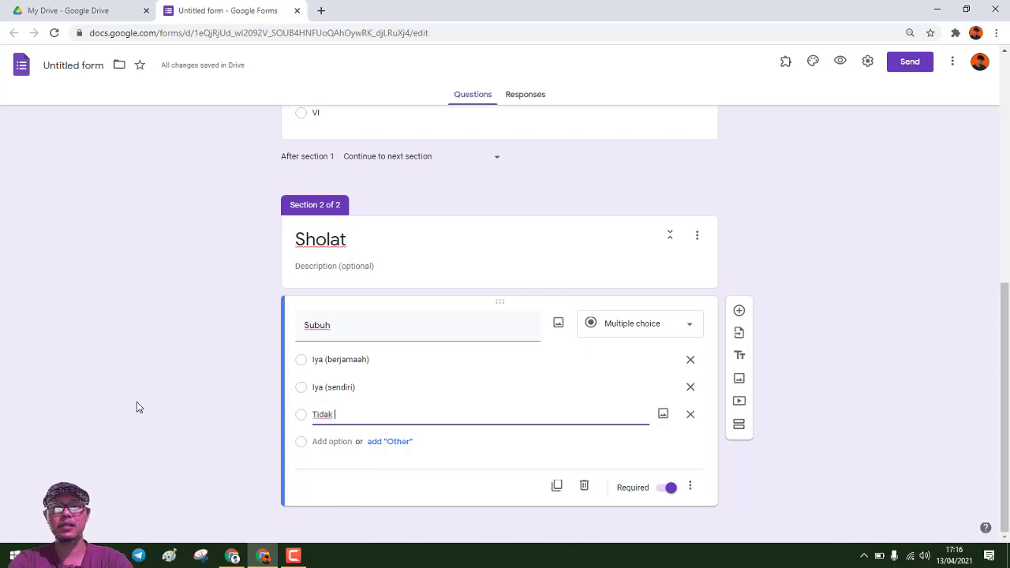
type("melaksan")
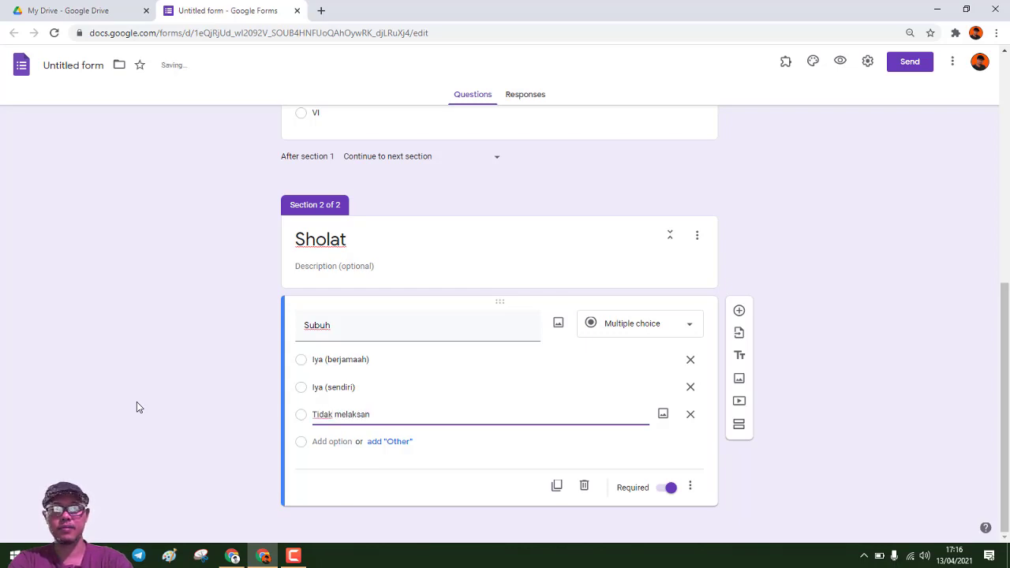
type("akan")
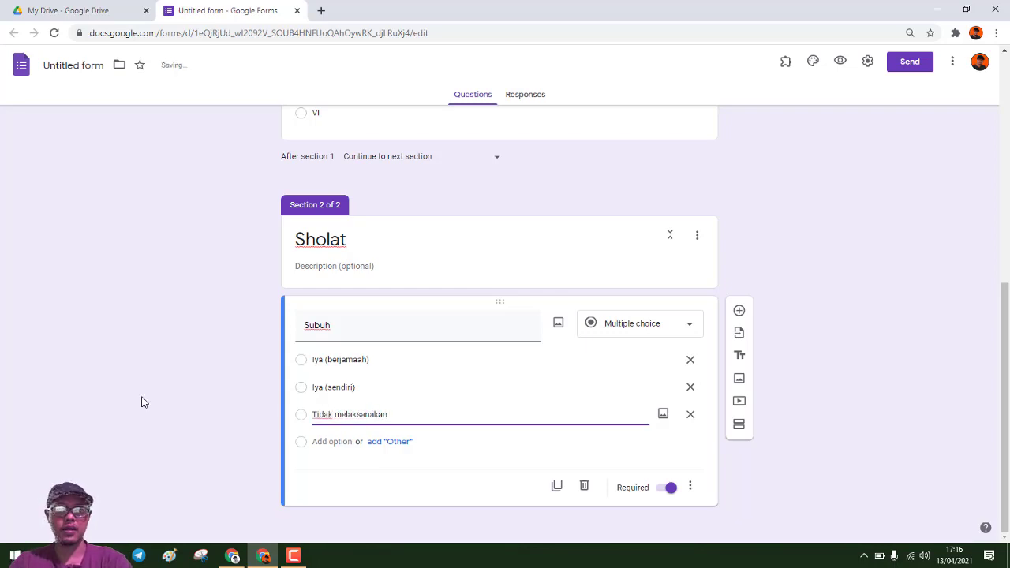
Step: Duplicate the Subuh question with its three options and title the copy "Dzuhur"
left_click(145, 398)
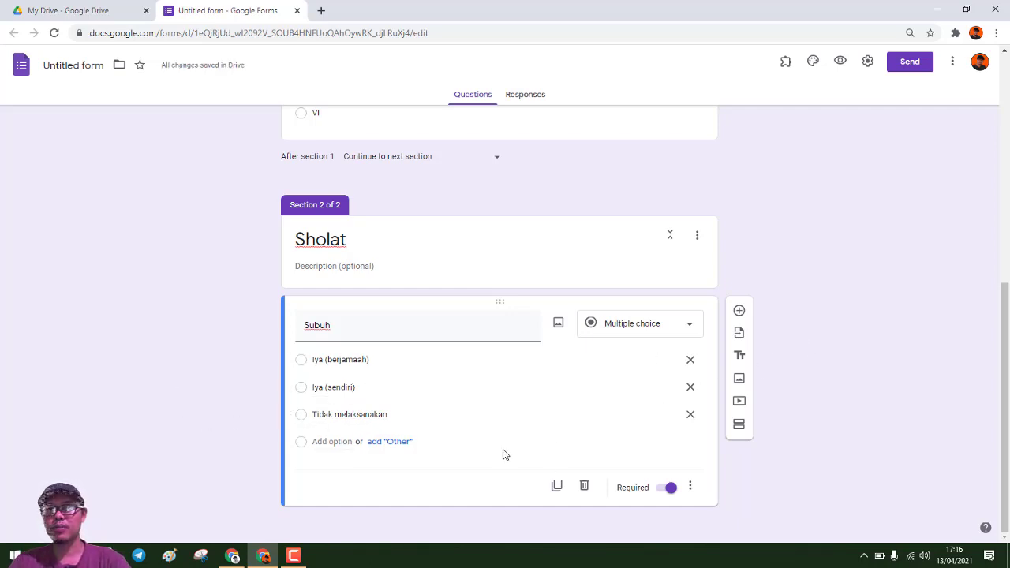
left_click(557, 486)
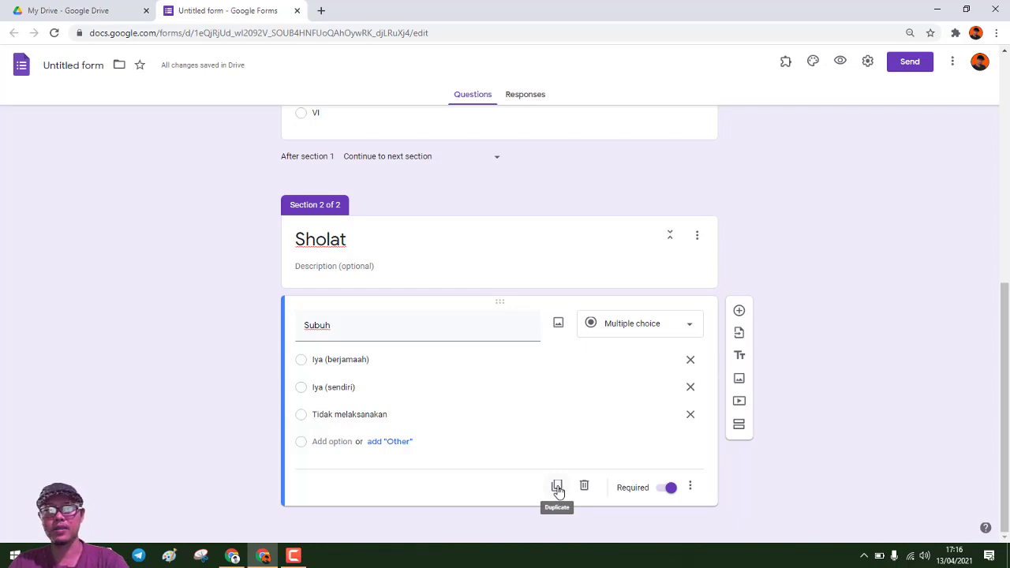
left_click(557, 486)
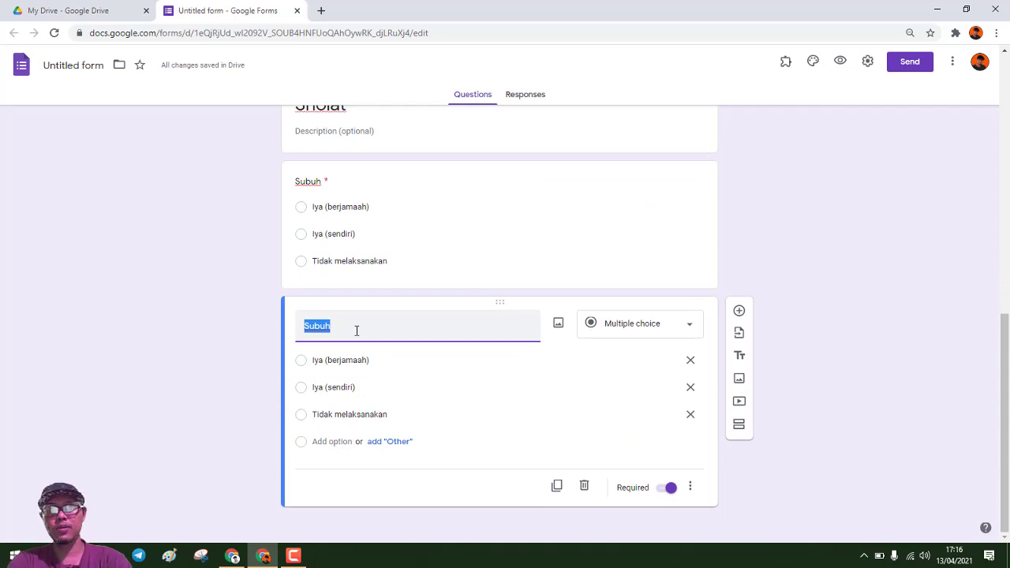
type("Dzuhur")
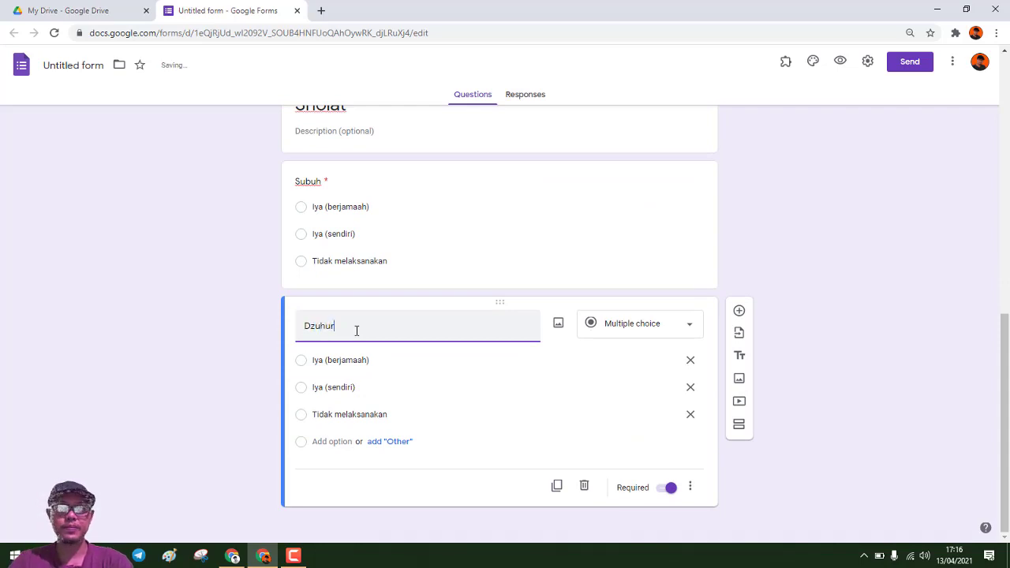
Step: Make two more prayer questions by duplicating the Dzuhur question and then its copy, titling them "Ashar" and "Maghrib"
left_click(554, 487)
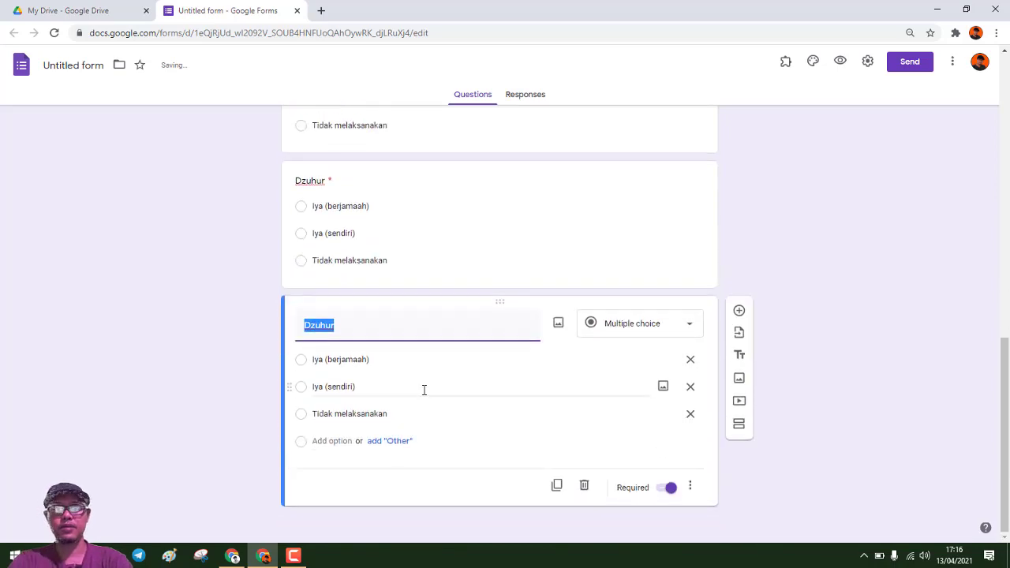
type("Ashar")
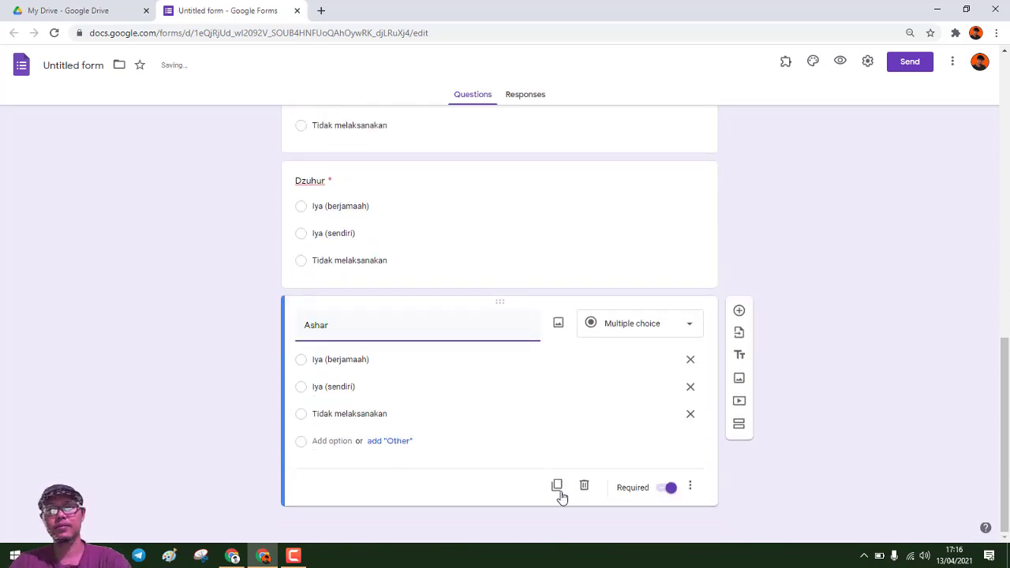
left_click(557, 490)
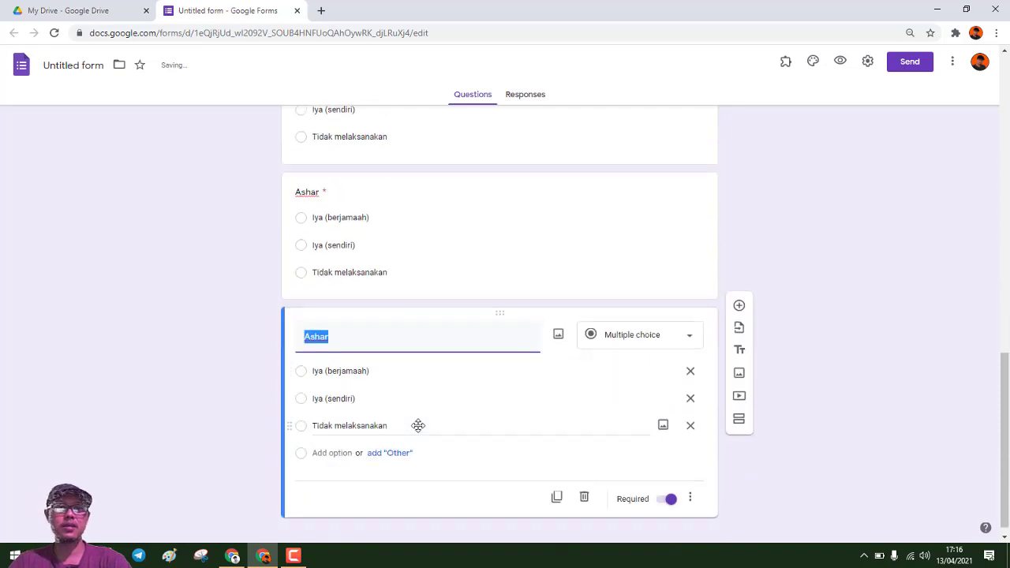
type("Magrib")
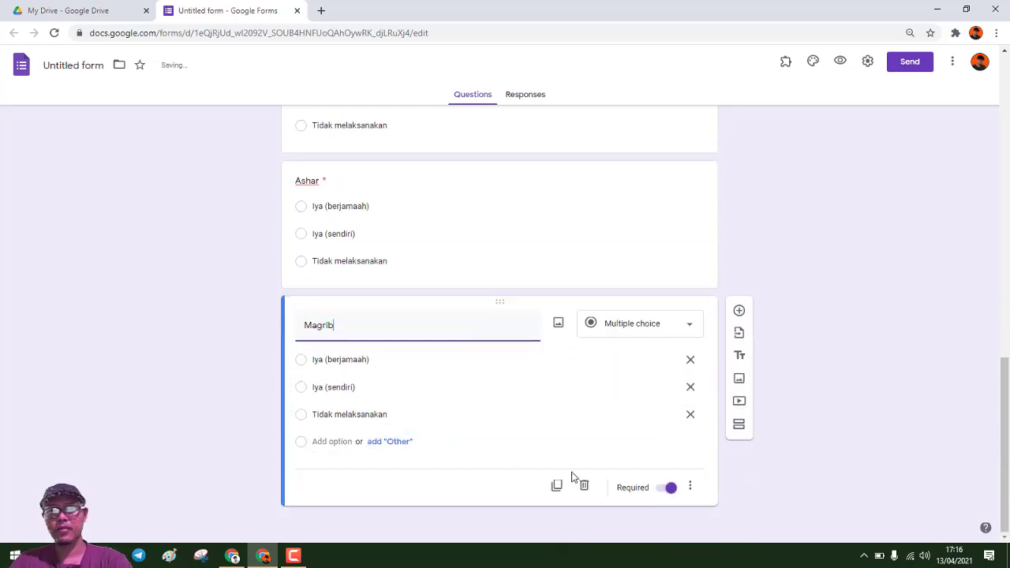
left_click(323, 326)
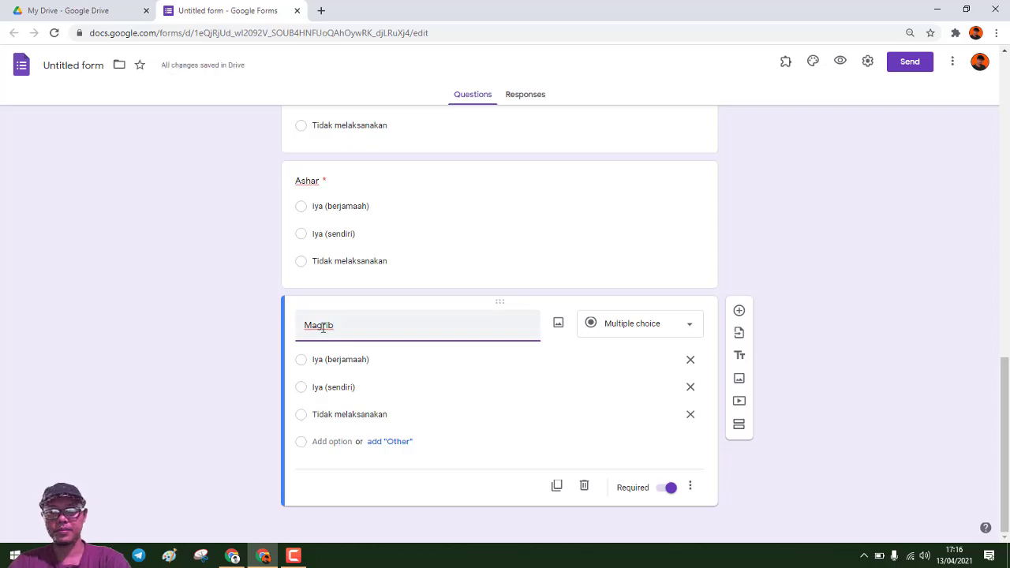
type("h")
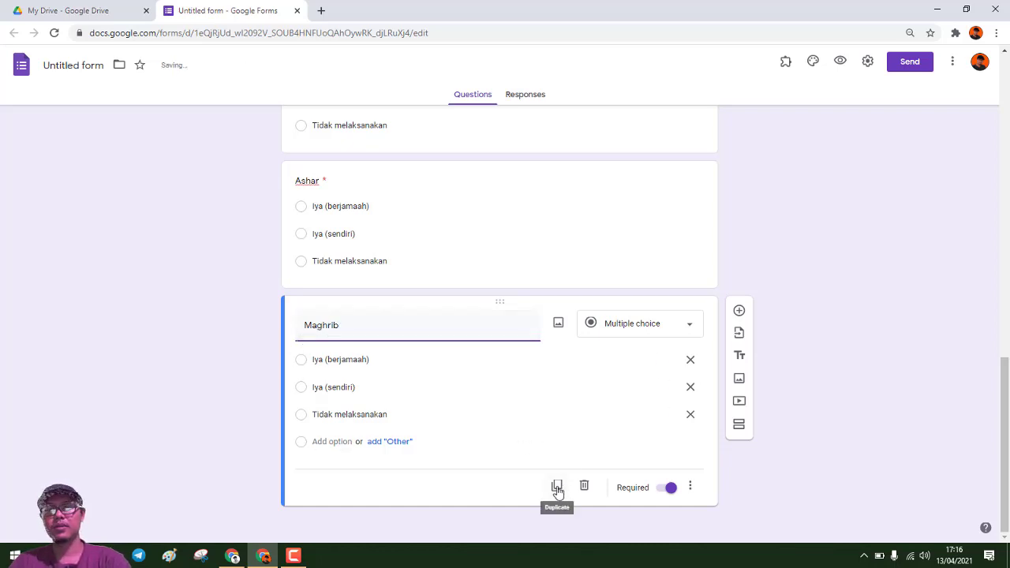
Step: Duplicate the Maghrib question with its options and title the copy "Isya'"
left_click(559, 486)
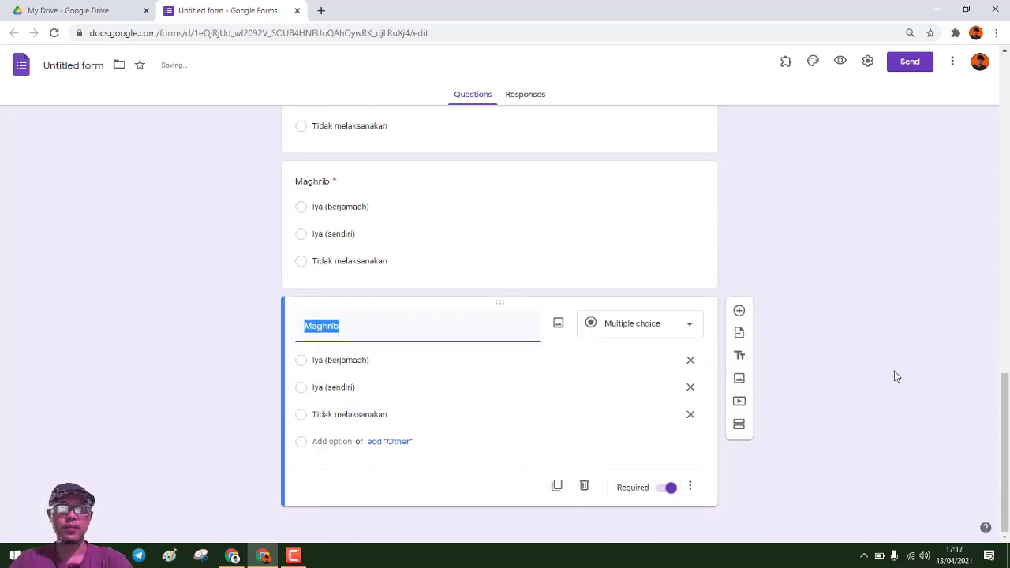
type("Isya")
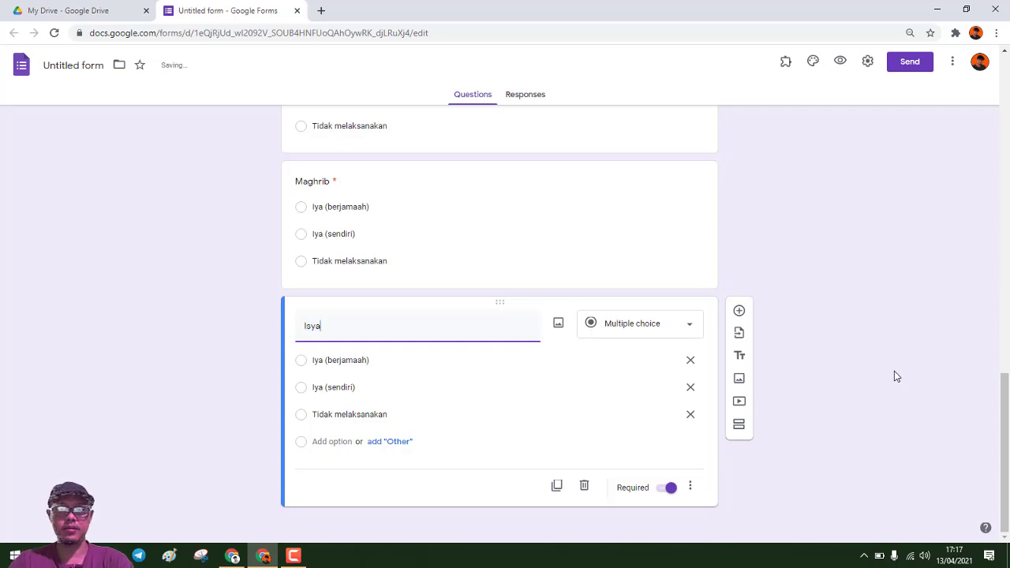
scroll(871, 396, "up", 5)
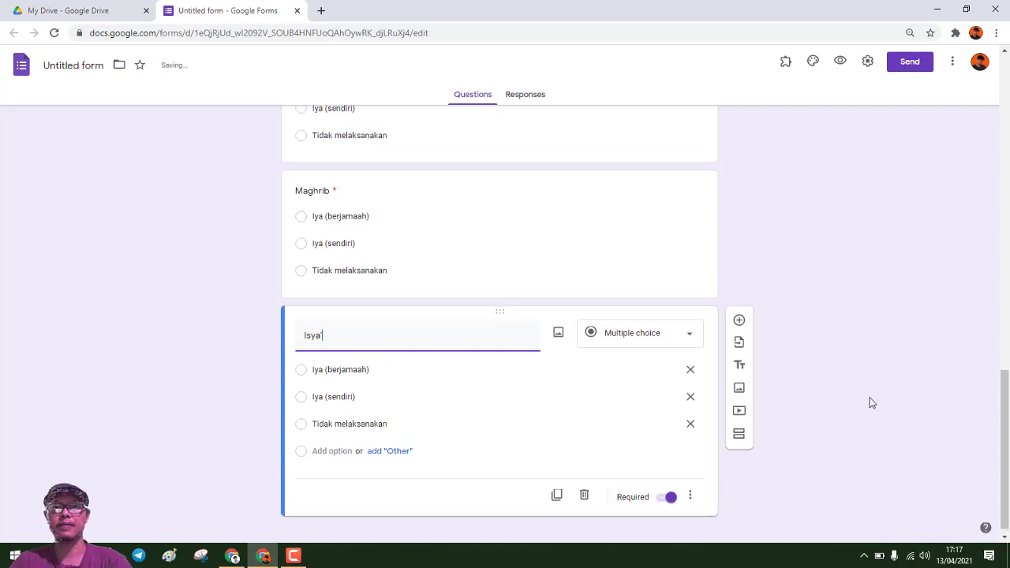
Step: Extend the title of section 2 to read "Sholat Fardlu"
scroll(871, 396, "up", 4)
double_click(376, 449)
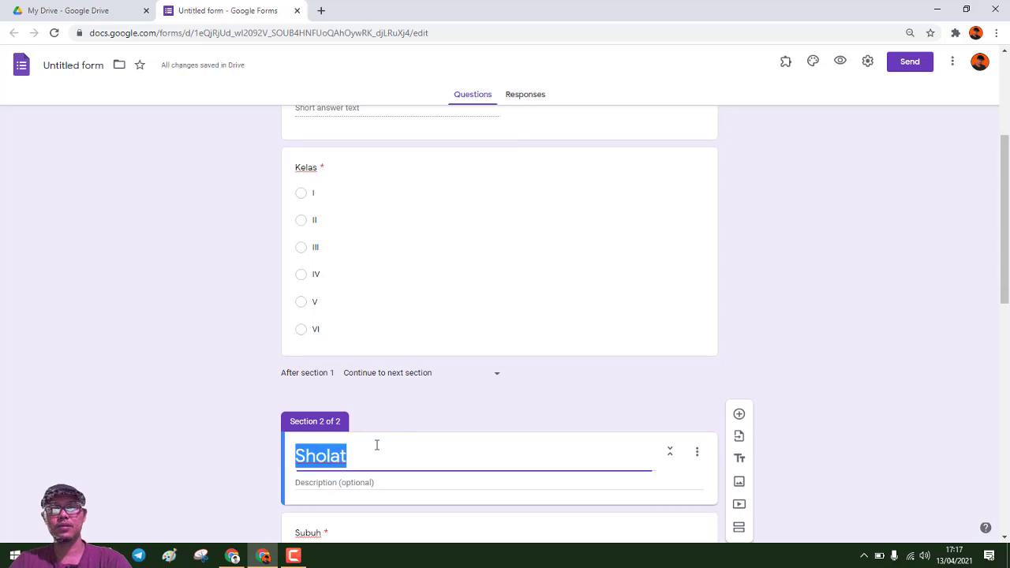
scroll(356, 391, "down", 5)
scroll(196, 433, "up", 6)
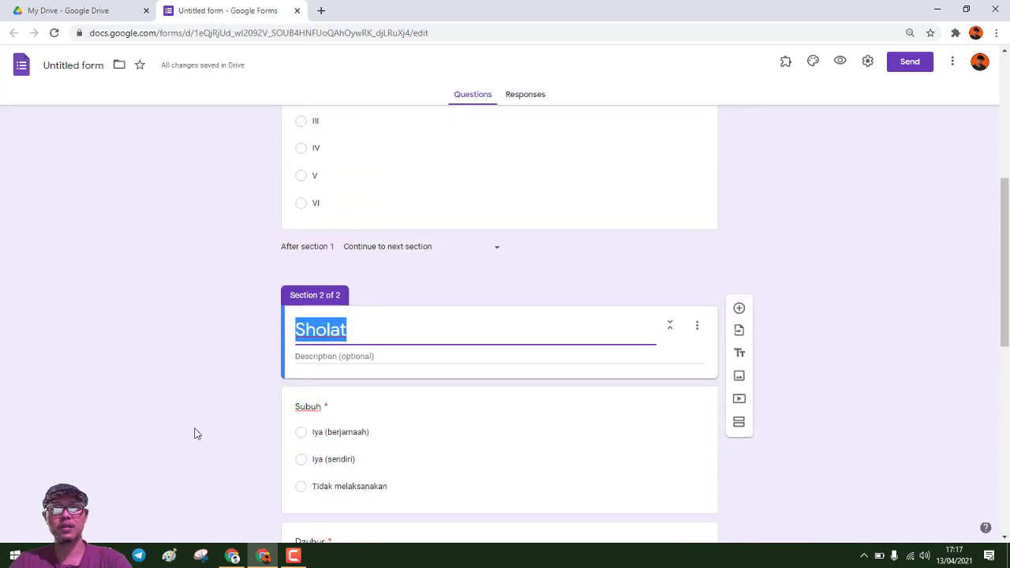
left_click(363, 336)
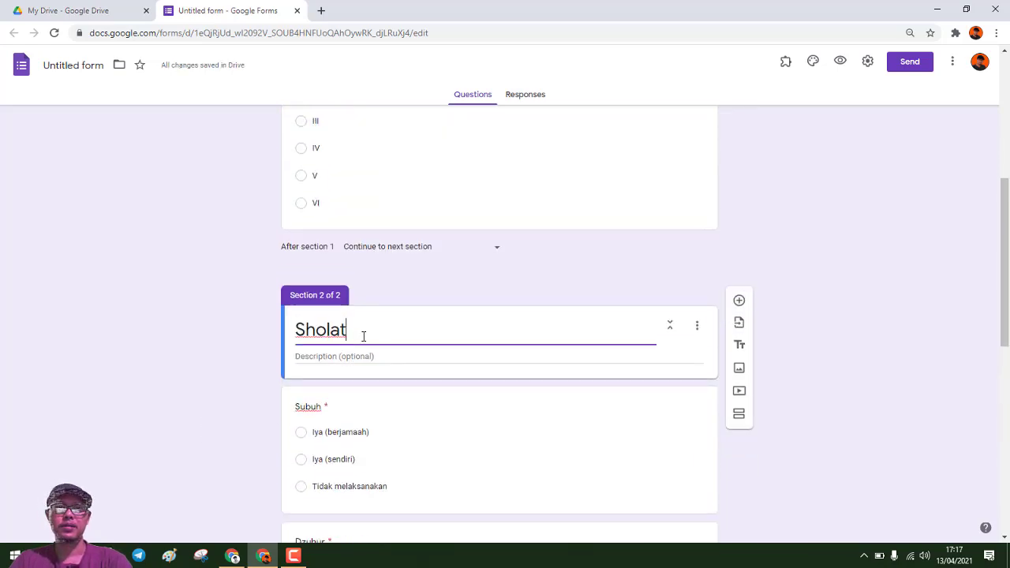
type("F")
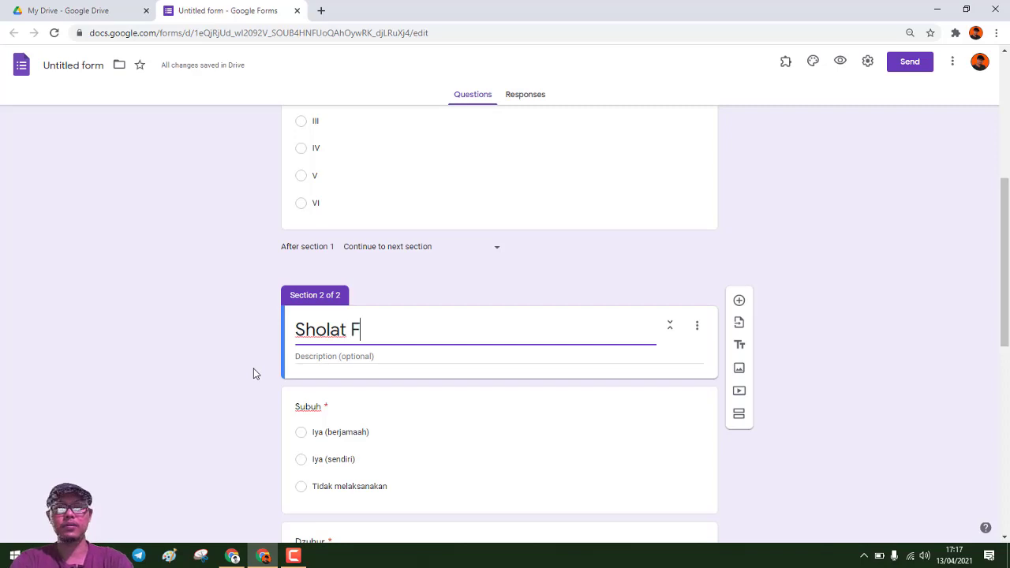
type("ardlu")
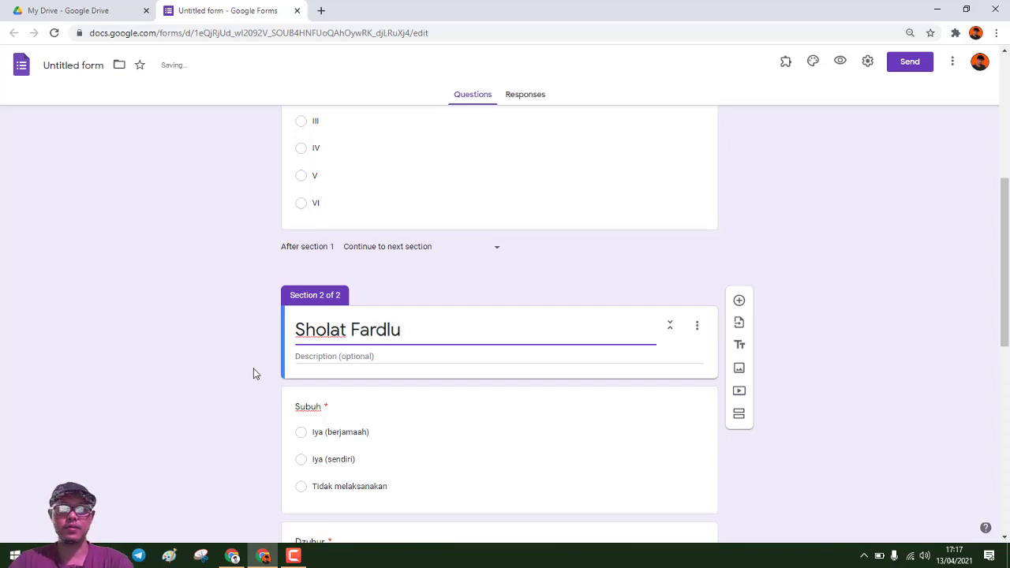
left_click(253, 374)
scroll(254, 373, "down", 4)
scroll(252, 371, "up", 5)
scroll(253, 372, "down", 7)
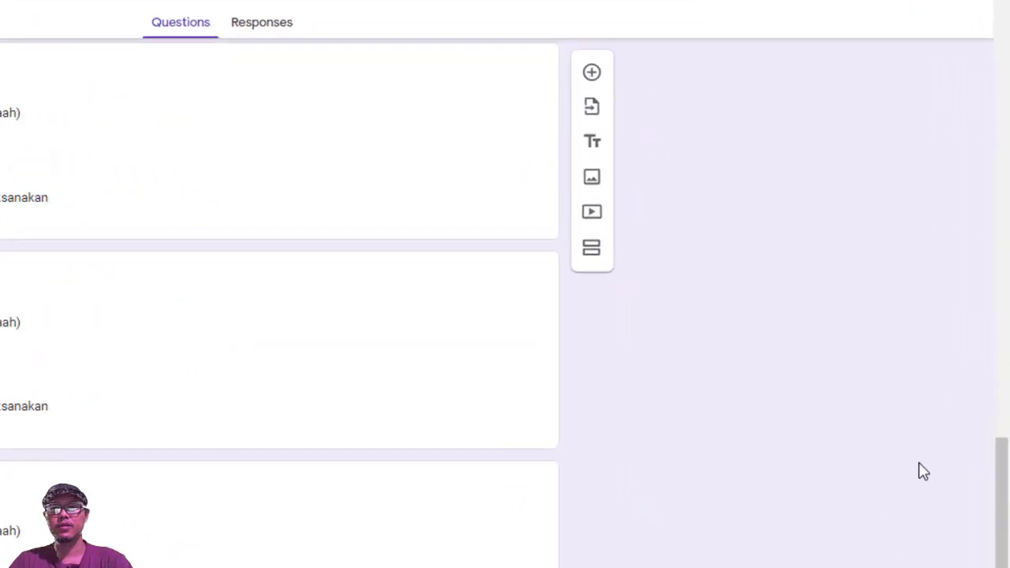
left_click(593, 253)
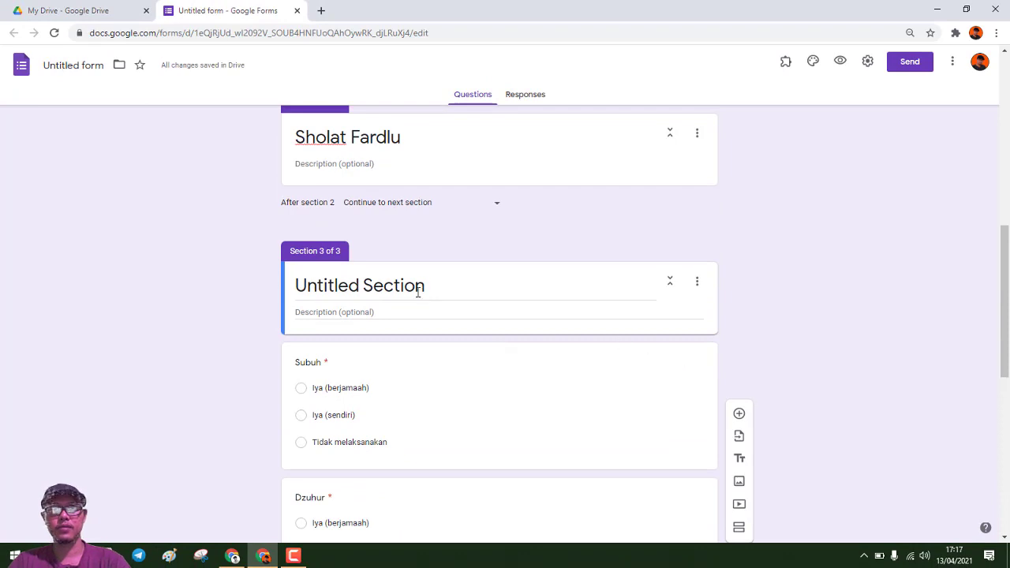
key("ctrl+z")
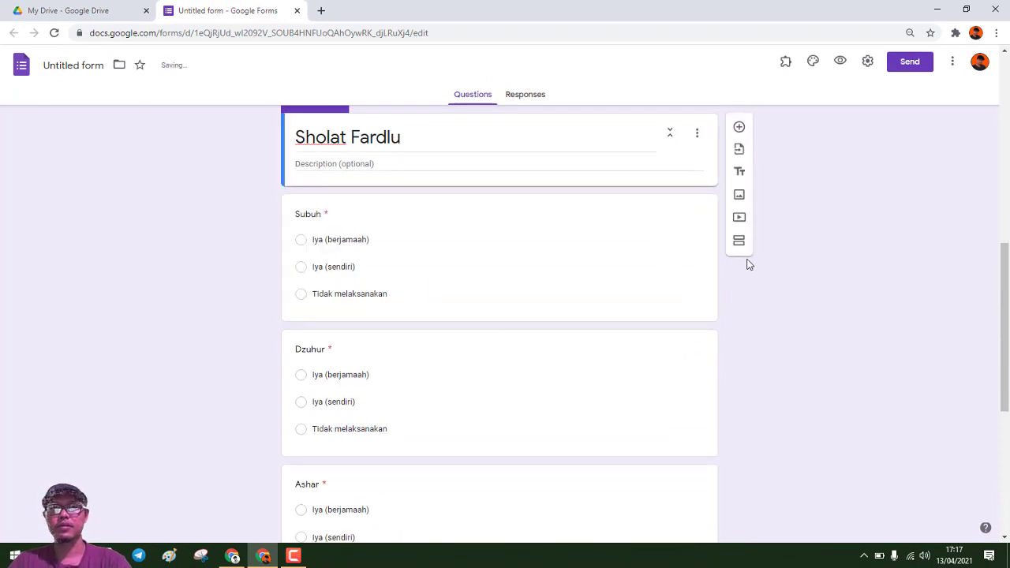
Step: Insert a new section after the Isya' question and title it "Sholat Sunnah"
scroll(749, 273, "down", 5)
left_click(557, 474)
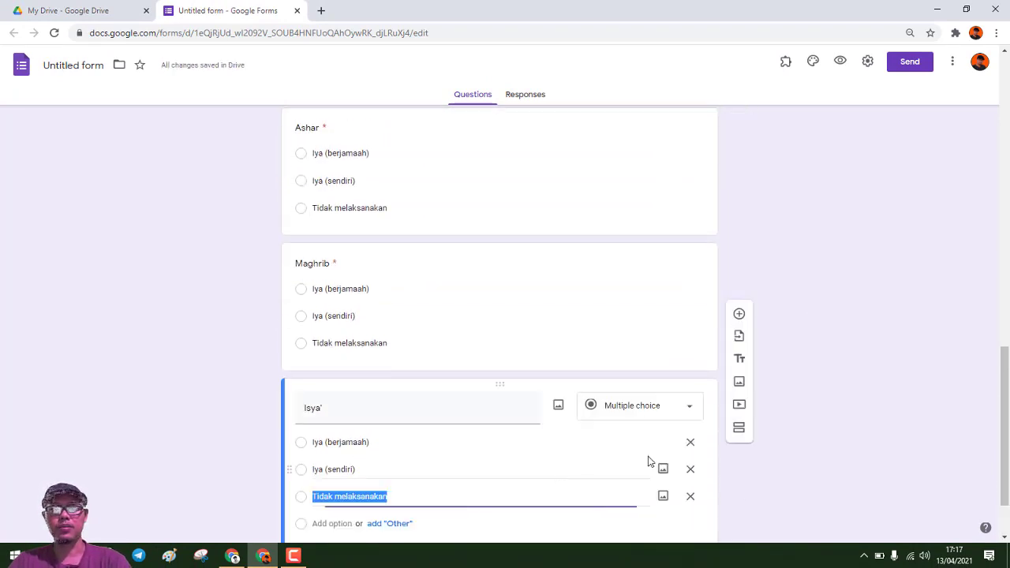
left_click(740, 426)
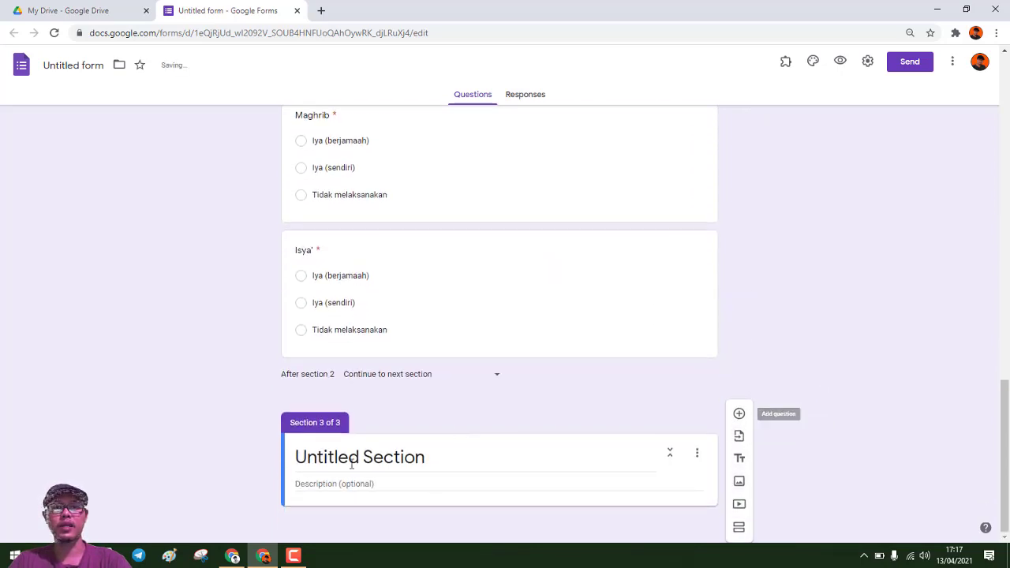
left_click(352, 464)
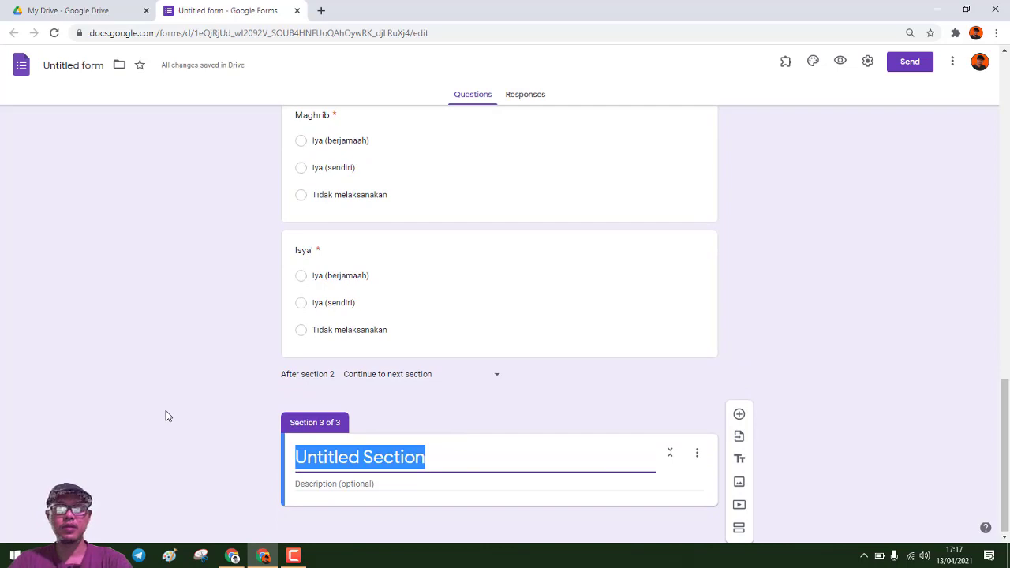
type("Sholat ")
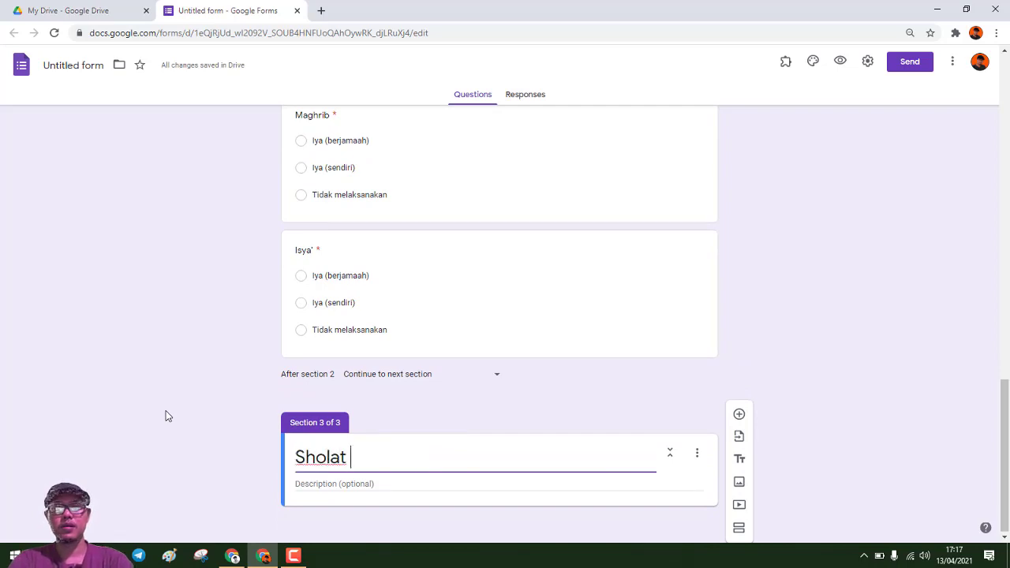
type("Sunnah")
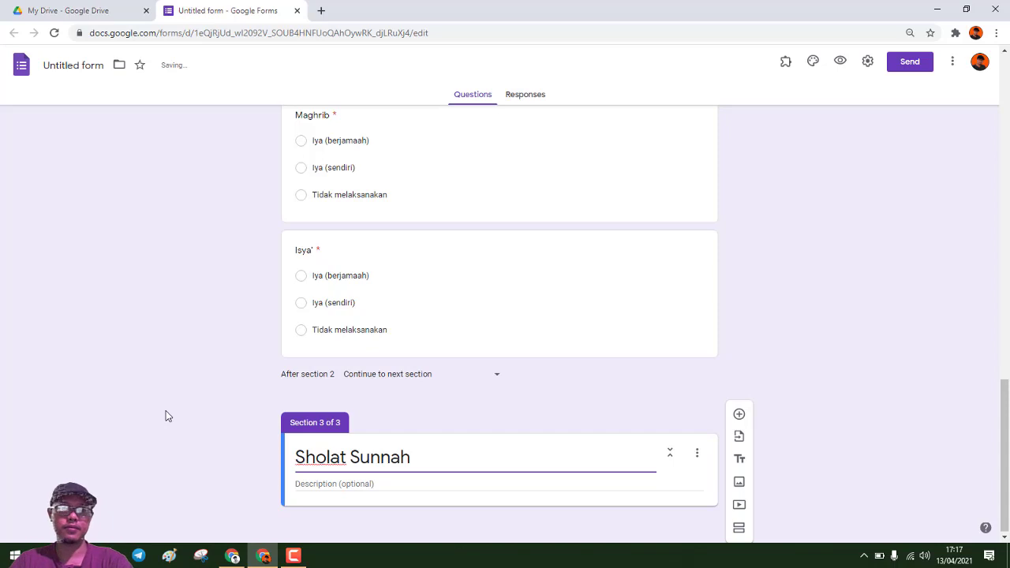
left_click(167, 416)
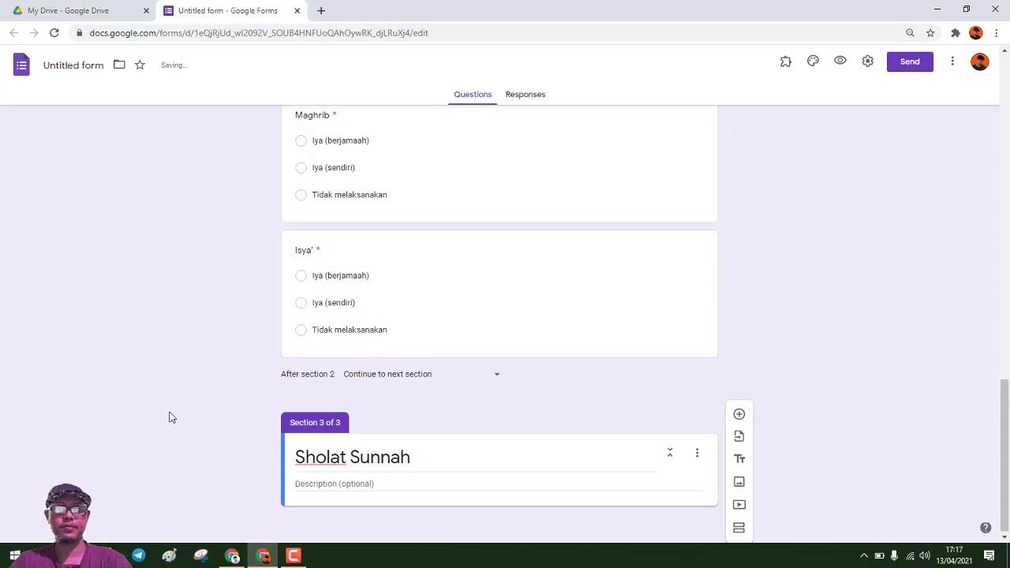
Step: Add a question titled "Sholat Tarawih" to the Sholat Sunnah section and set its type to Multiple choice
left_click(741, 415)
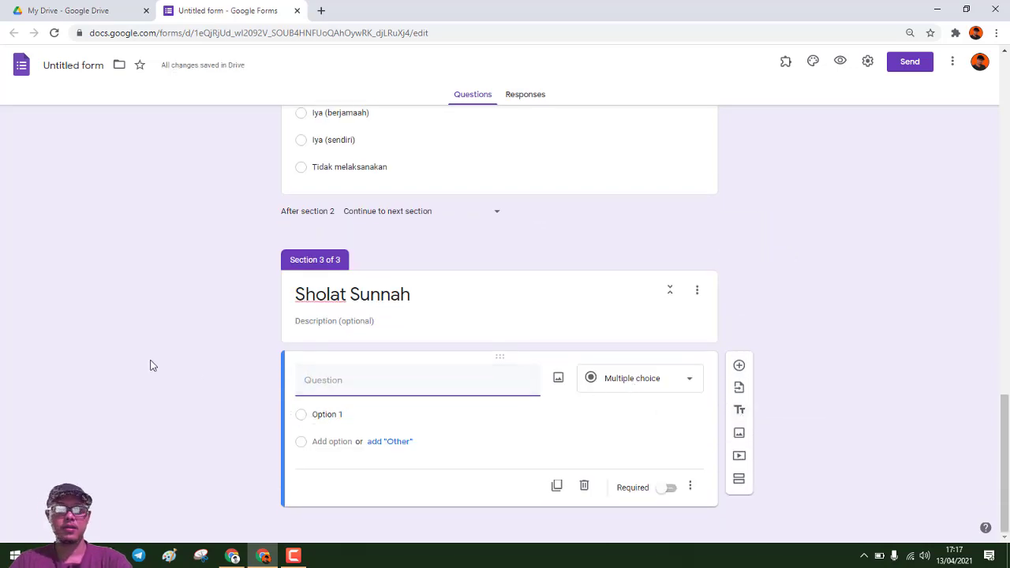
type("Shola")
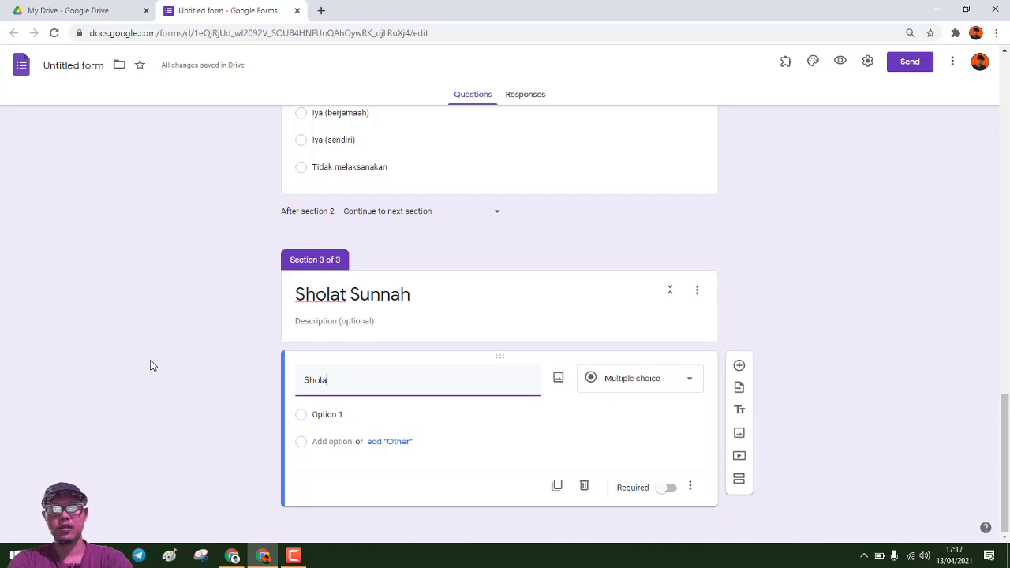
type("t Tarawih")
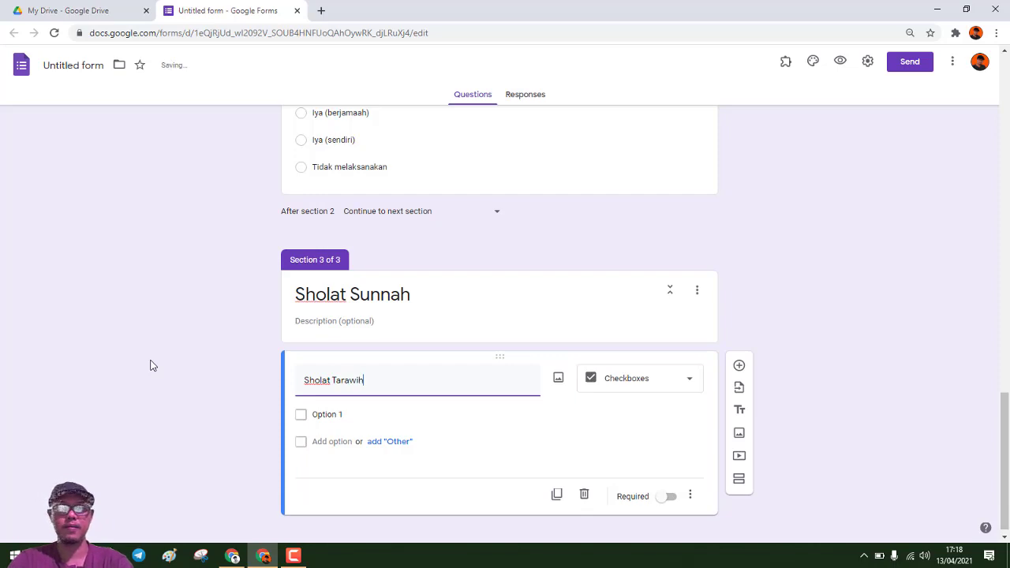
left_click(660, 382)
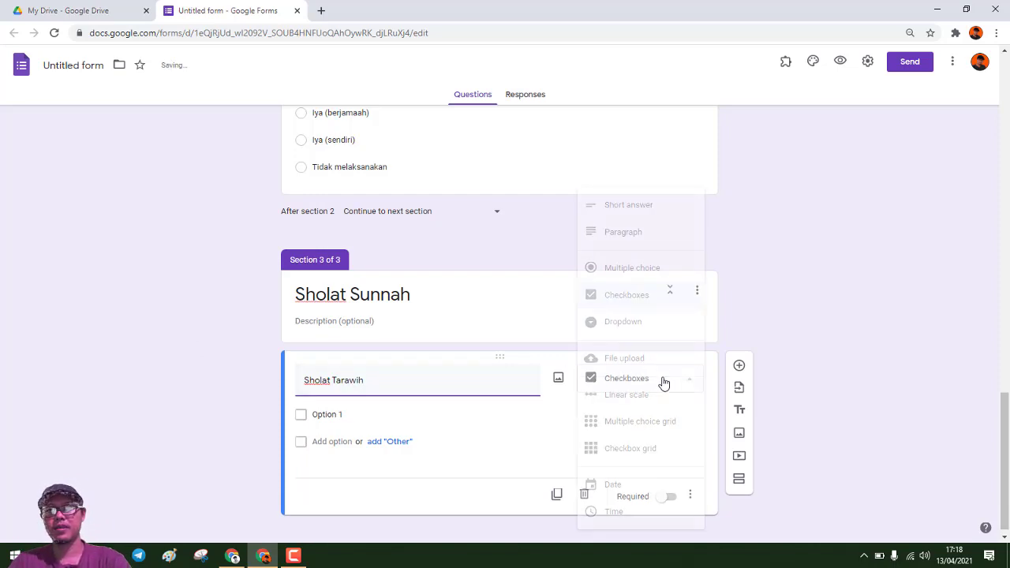
left_click(627, 271)
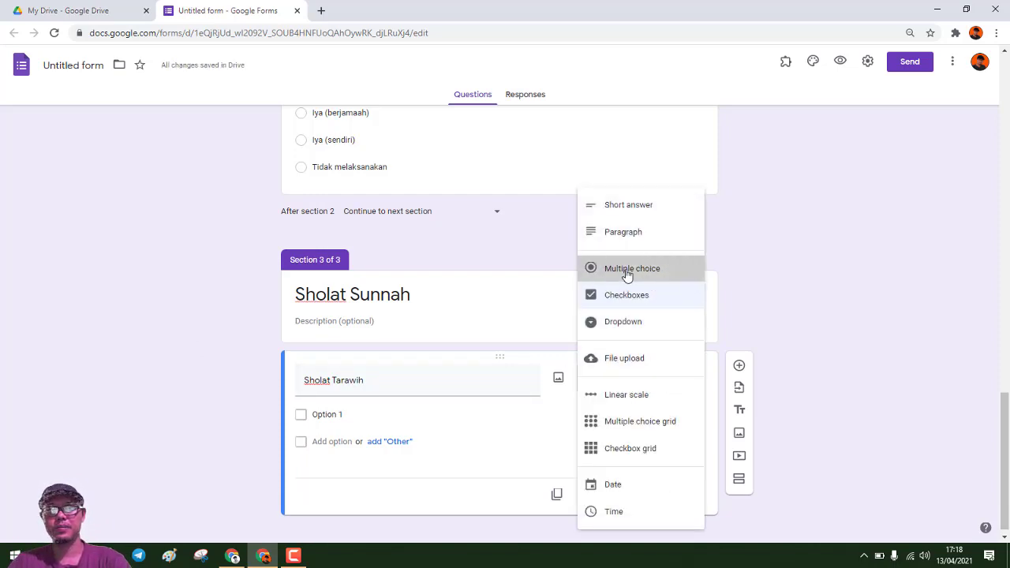
left_click(335, 416)
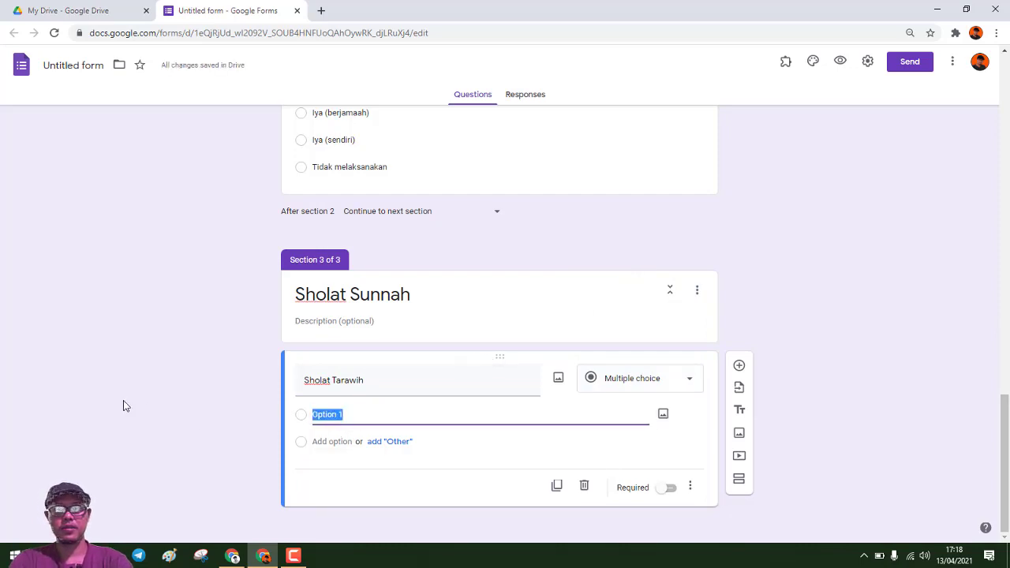
key("BackSpace")
type("Iya (")
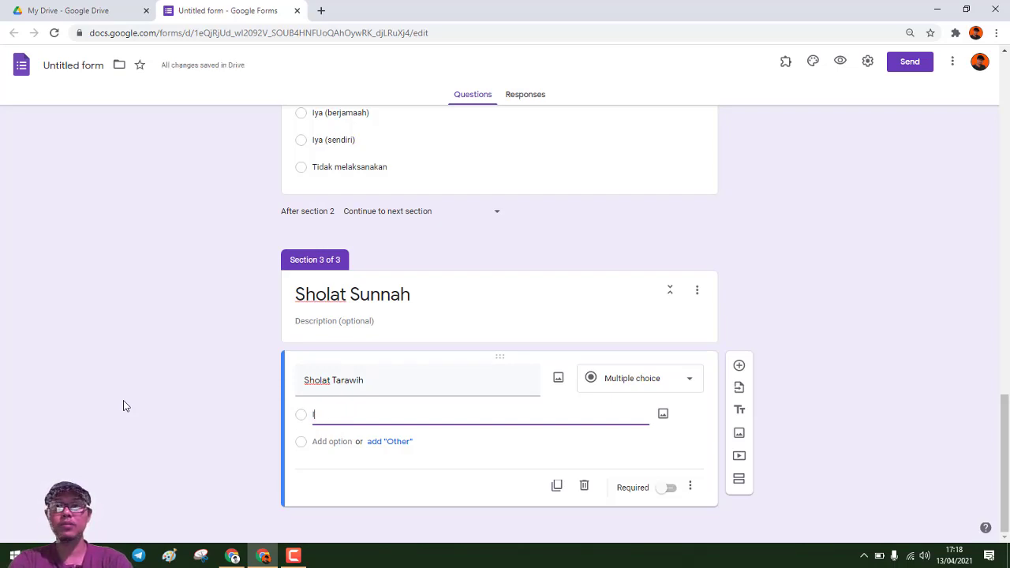
key("BackSpace")
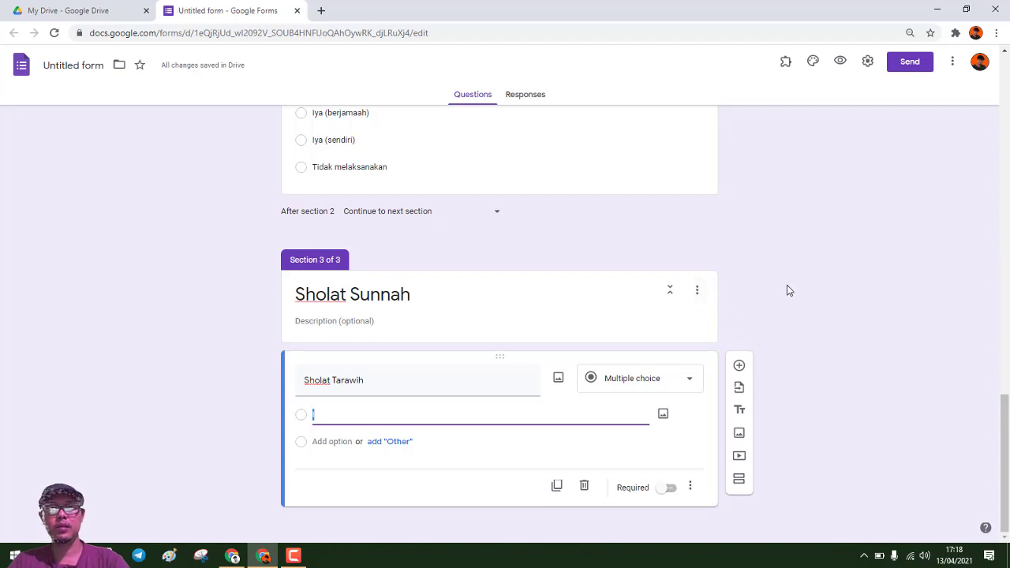
Step: Undo the recent edits to the Sholat Tarawih question and reload the form
key("ctrl+z")
key("ctrl+z")
key("ctrl+z")
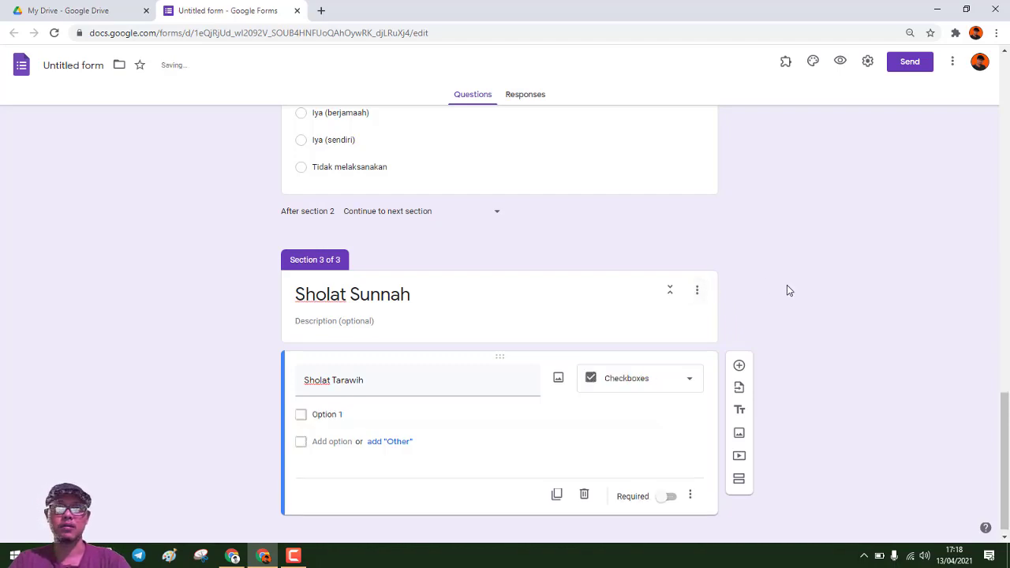
key("ctrl+z")
key("ctrl+z")
key("ctrl+z")
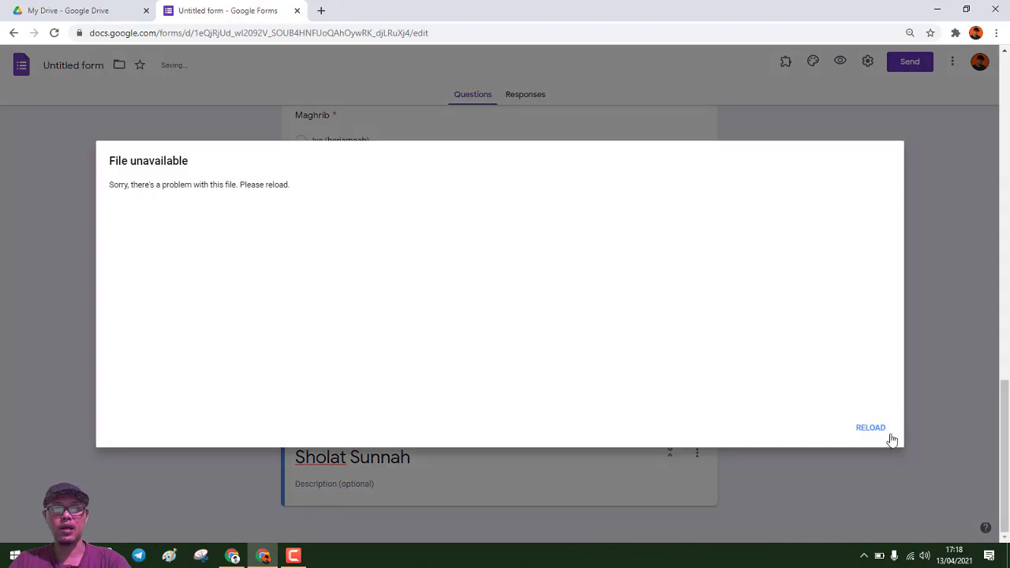
left_click(879, 431)
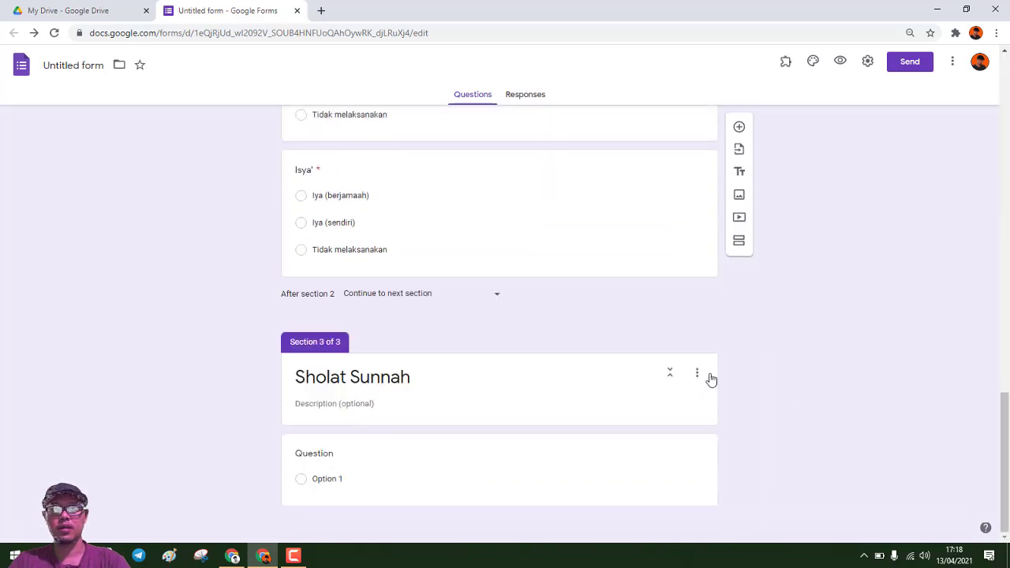
Step: Delete the Sholat Sunnah section together with the question it contains
left_click(698, 374)
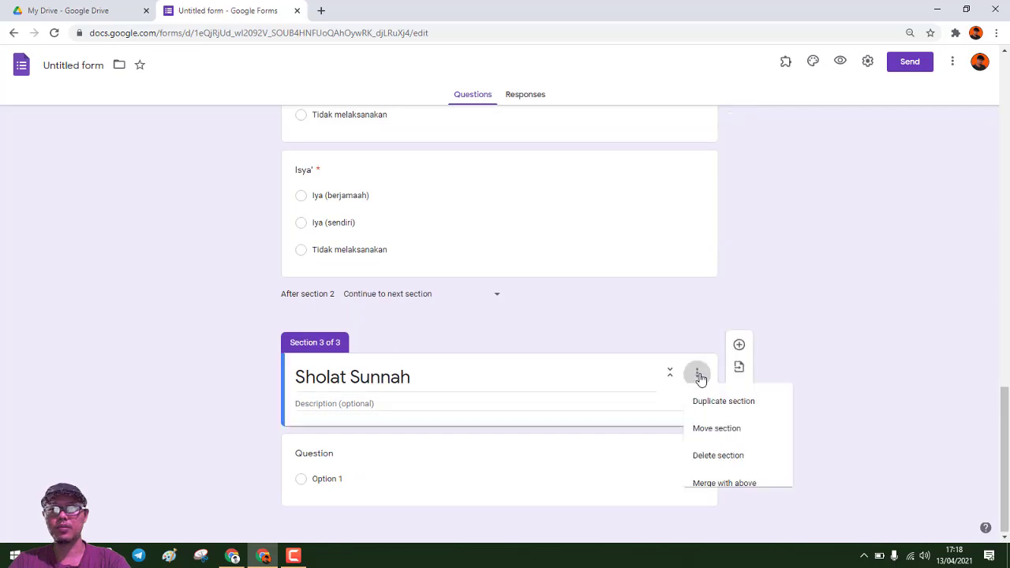
left_click(718, 461)
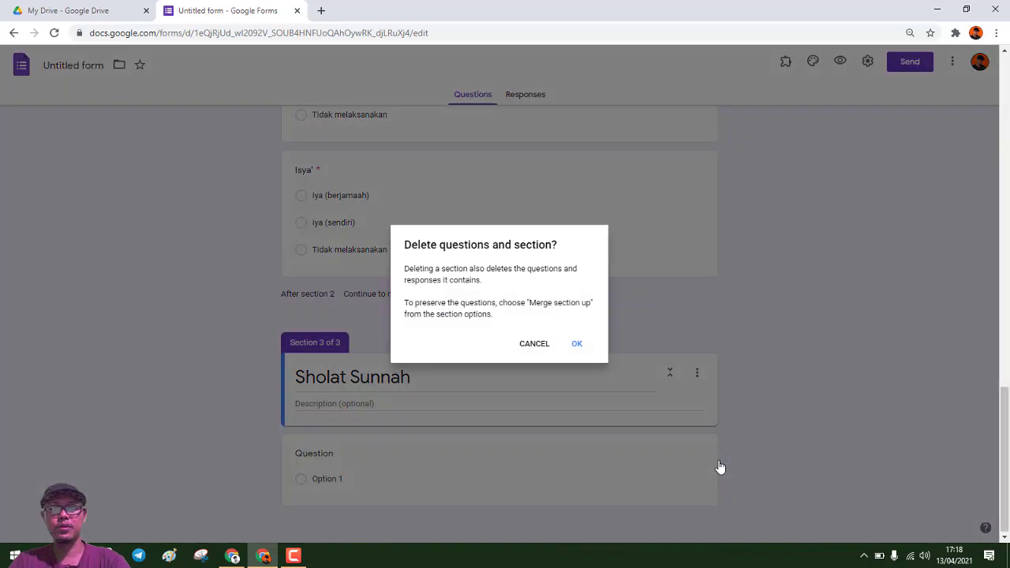
left_click(578, 351)
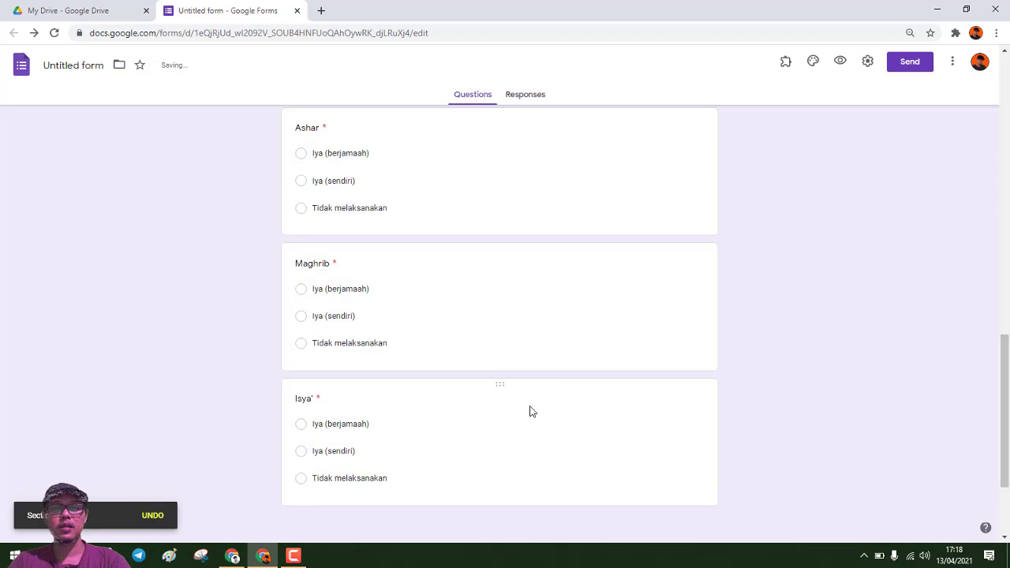
Step: Shorten the title of section 2 to "Sholat"
scroll(528, 410, "up", 10)
scroll(431, 451, "down", 3)
left_click(426, 352)
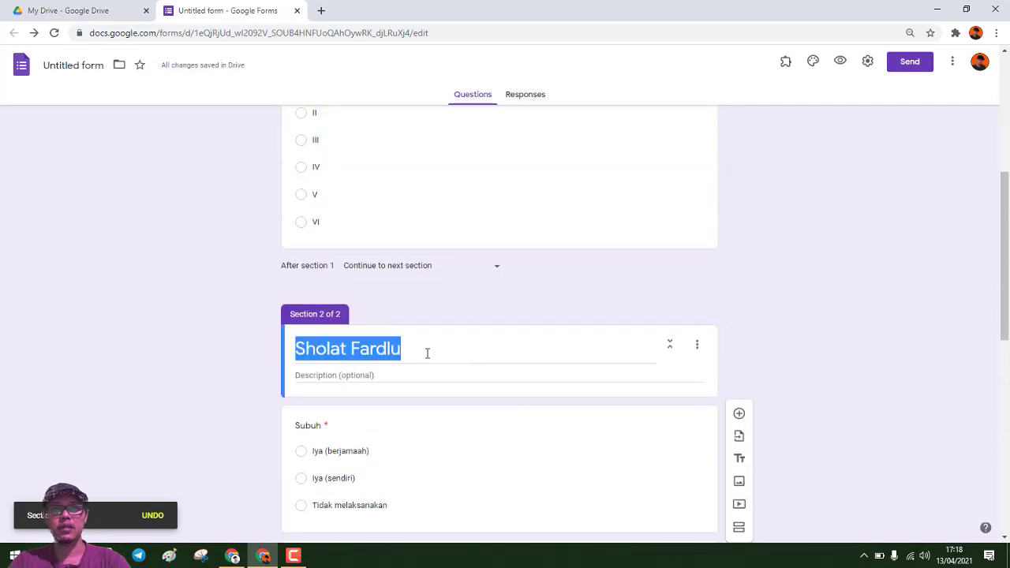
left_click(427, 352)
key("BackSpace")
key("BackSpace")
key("BackSpace")
key("BackSpace")
key("BackSpace")
key("BackSpace")
key("BackSpace")
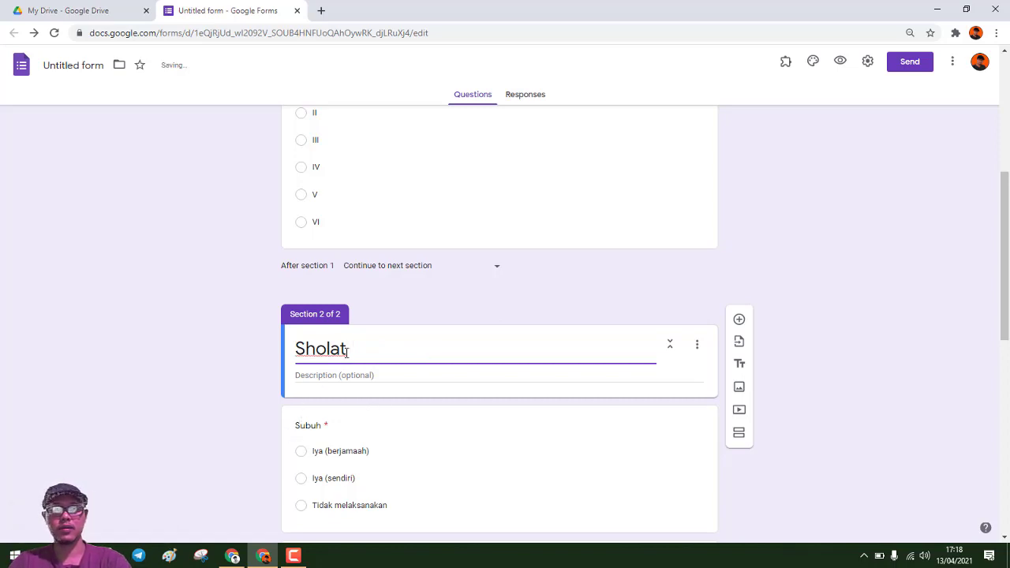
Step: Copy the word "Sholat" from the section title and put it before the Subuh question's title, making it "Sholat Subuh"
key("shift+Left")
key("shift+Left")
key("shift+Left")
key("shift+Left")
key("shift+Left")
key("shift+Left")
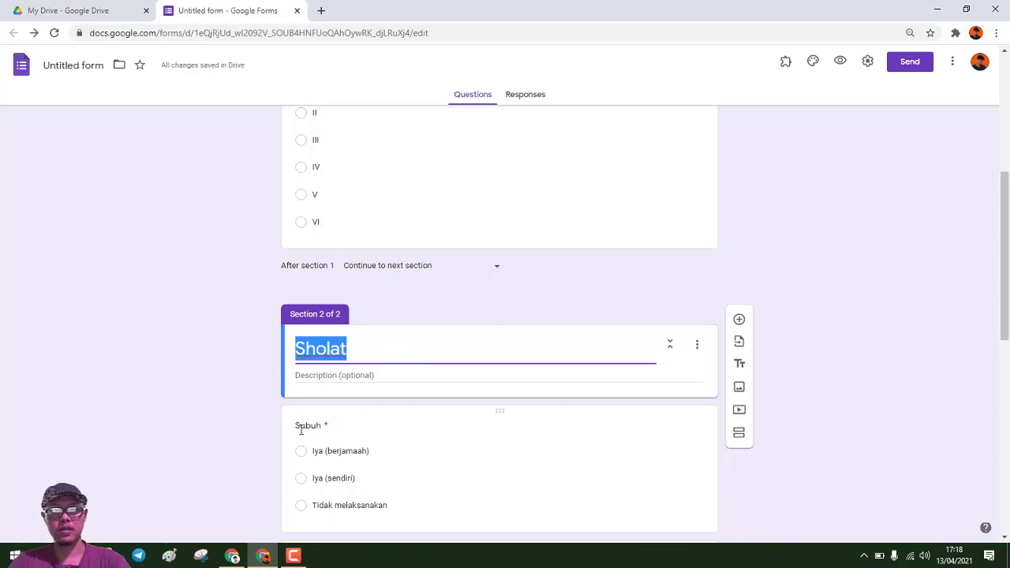
left_click(298, 429)
left_click(306, 434)
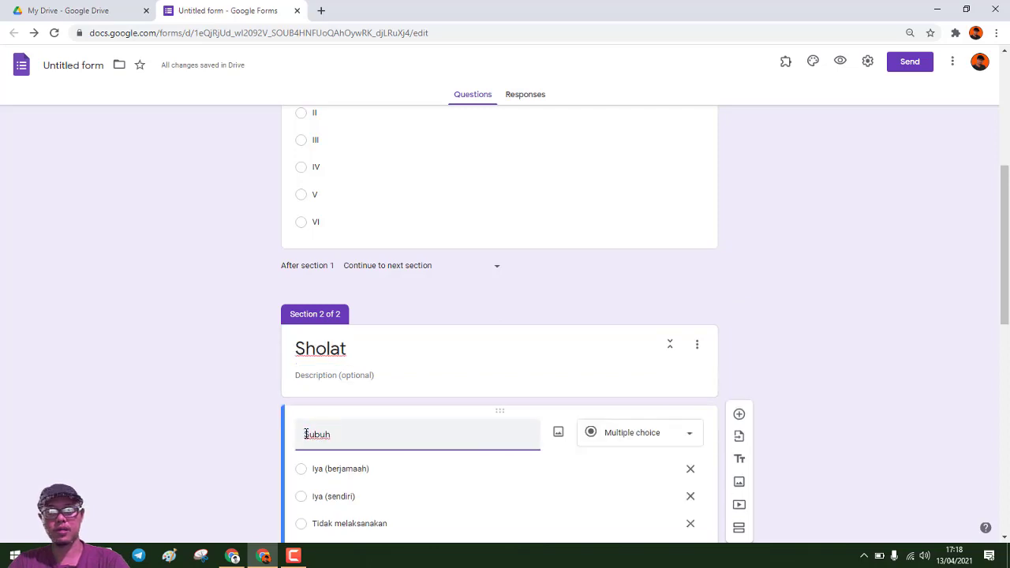
type("Sholat")
Step: Retitle the Dzuhur and Ashar questions "Sholat Dzuhur" and "Sholat Ashar"
scroll(313, 375, "down", 5)
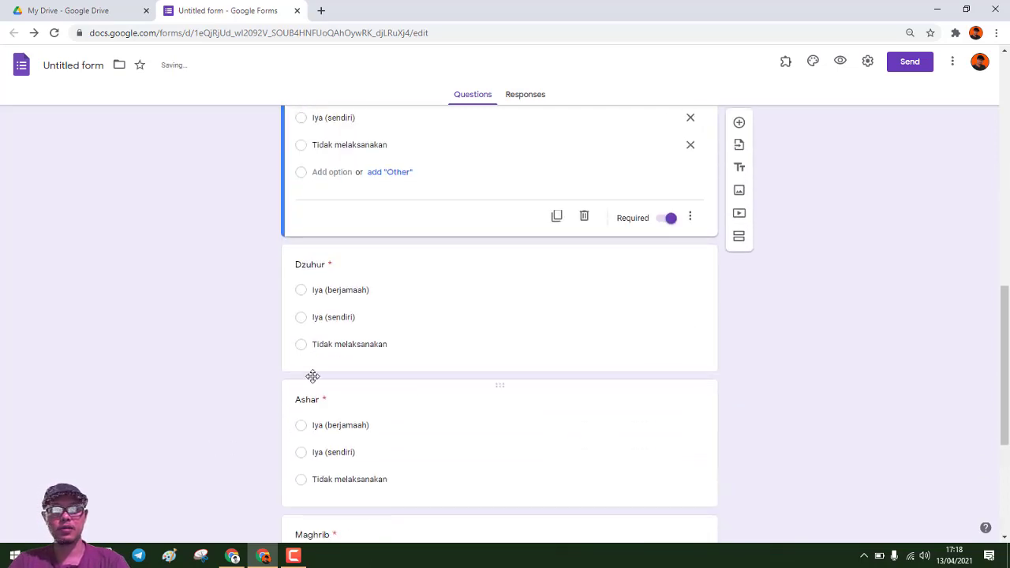
left_click(297, 265)
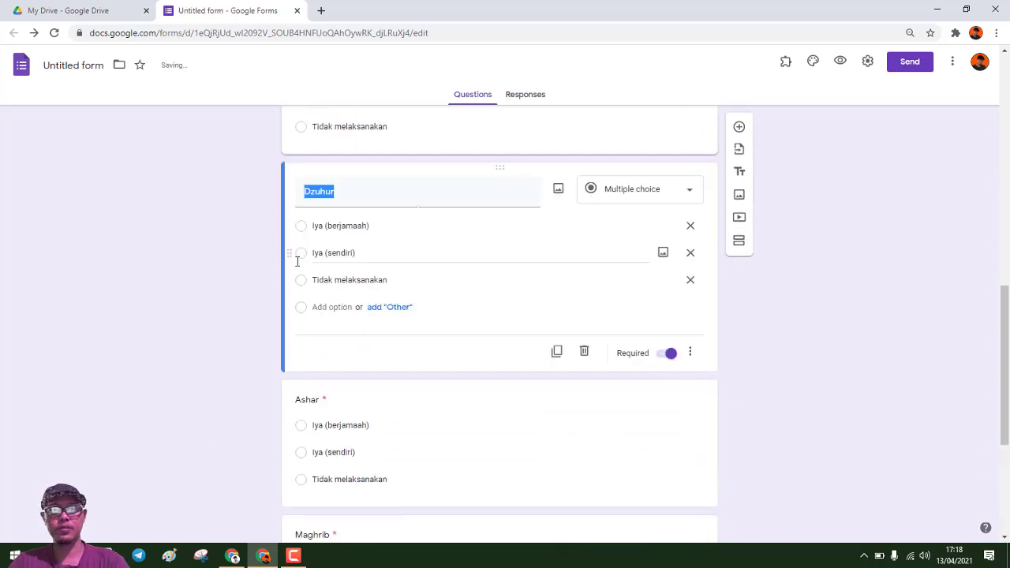
left_click(304, 192)
type("Sholat")
scroll(298, 237, "down", 2)
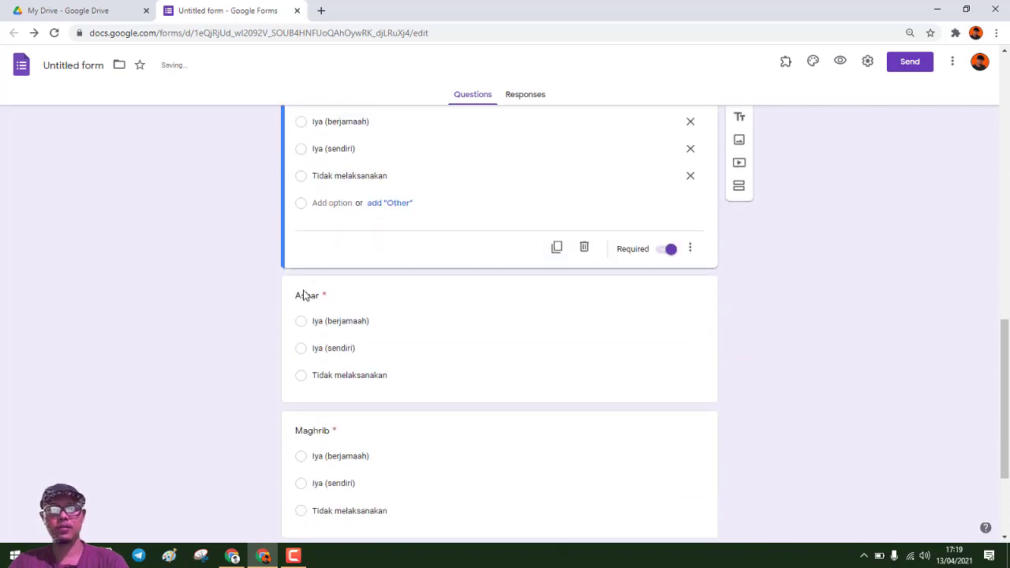
left_click(298, 273)
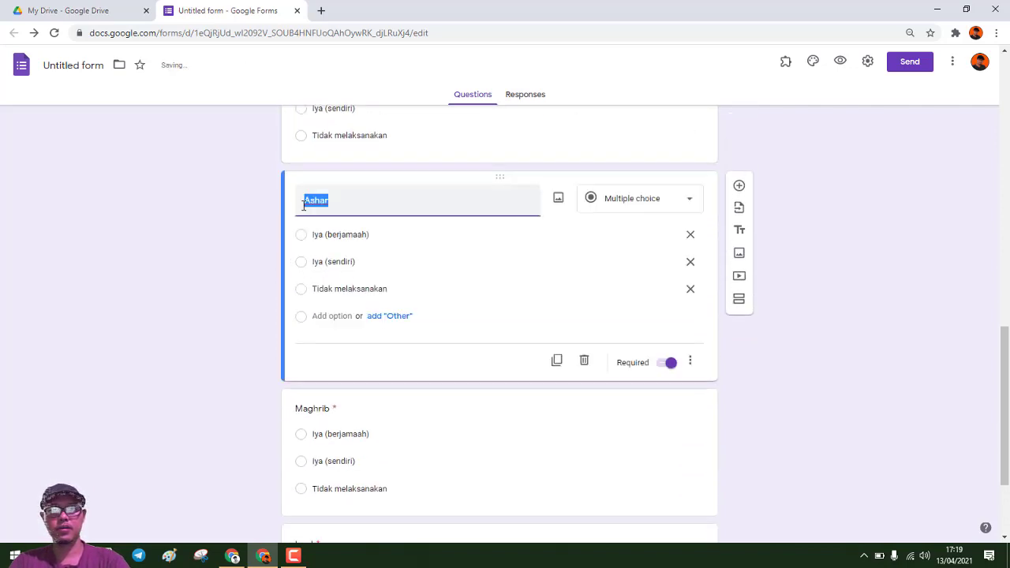
left_click(304, 201)
type("Sholat")
Step: Retitle the Maghrib and Isya' questions "Sholat Maghrib" and "Sholat Isya'"
scroll(300, 271, "down", 2)
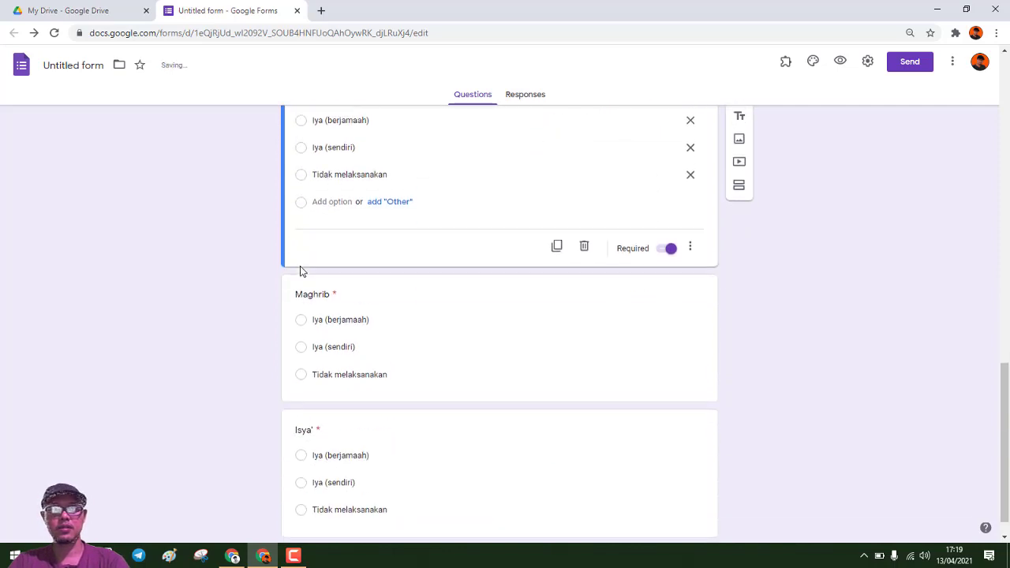
left_click(300, 282)
left_click(303, 210)
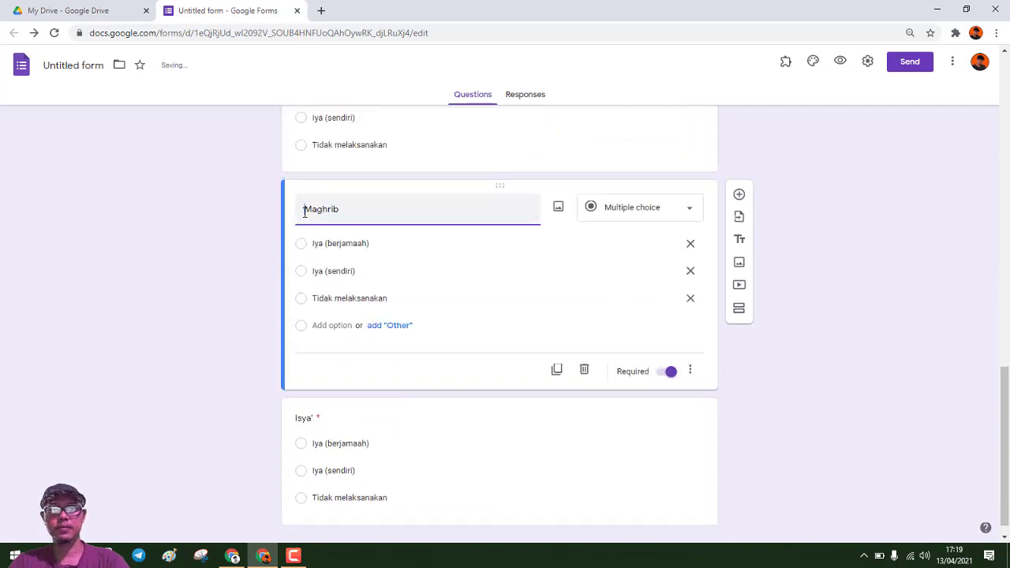
type("Sholat")
scroll(300, 386, "down", 1)
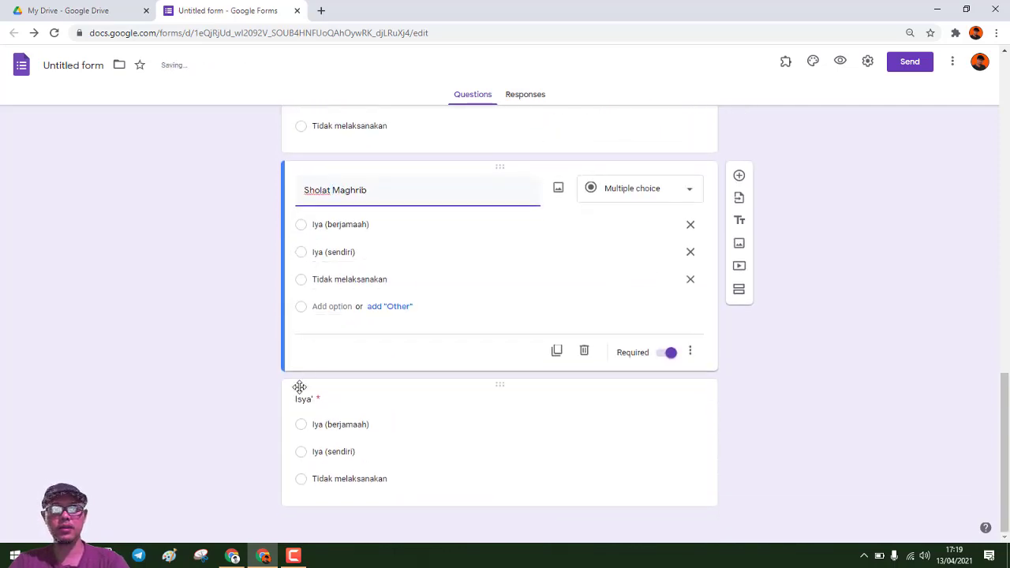
left_click(301, 400)
left_click(303, 327)
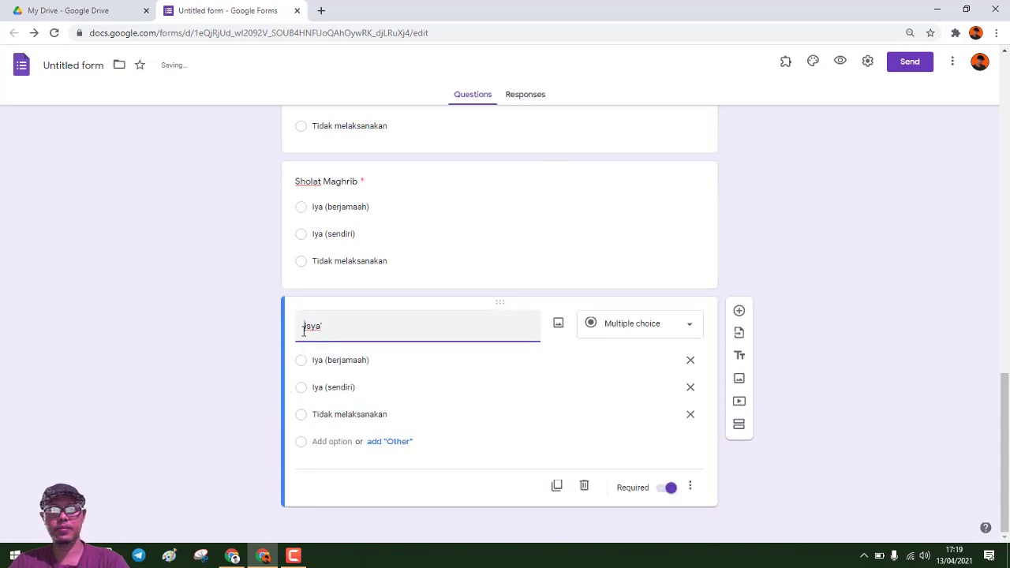
type("Sholat")
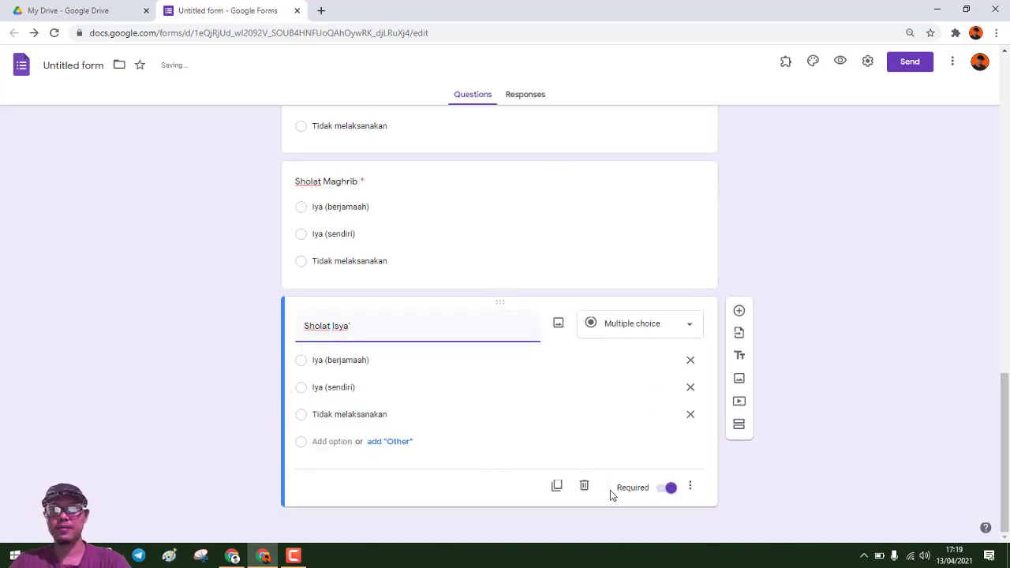
Step: Duplicate the Sholat Isya' question with its options and title the copy "Sholat Tarawih"
left_click(556, 487)
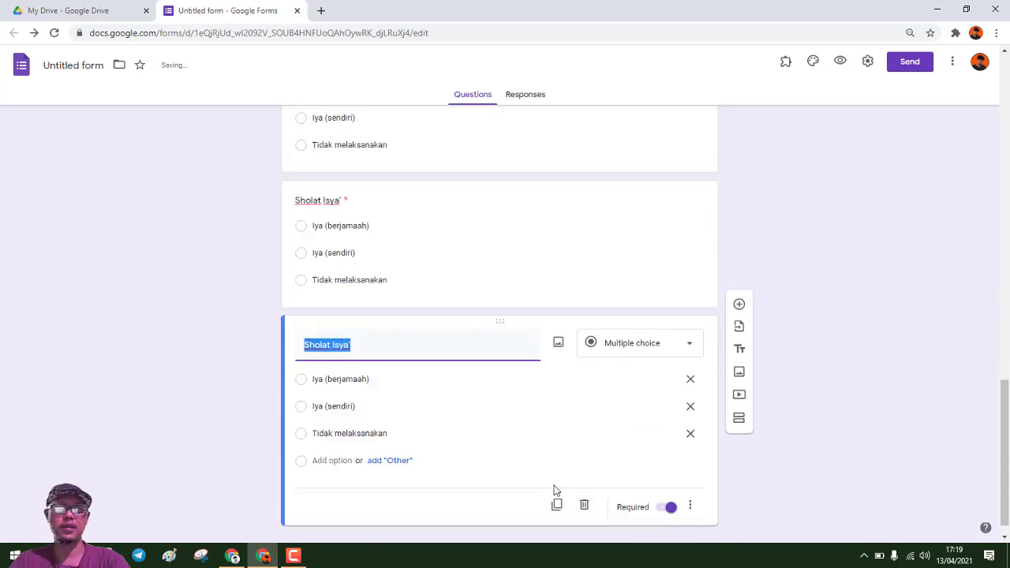
left_click(363, 331)
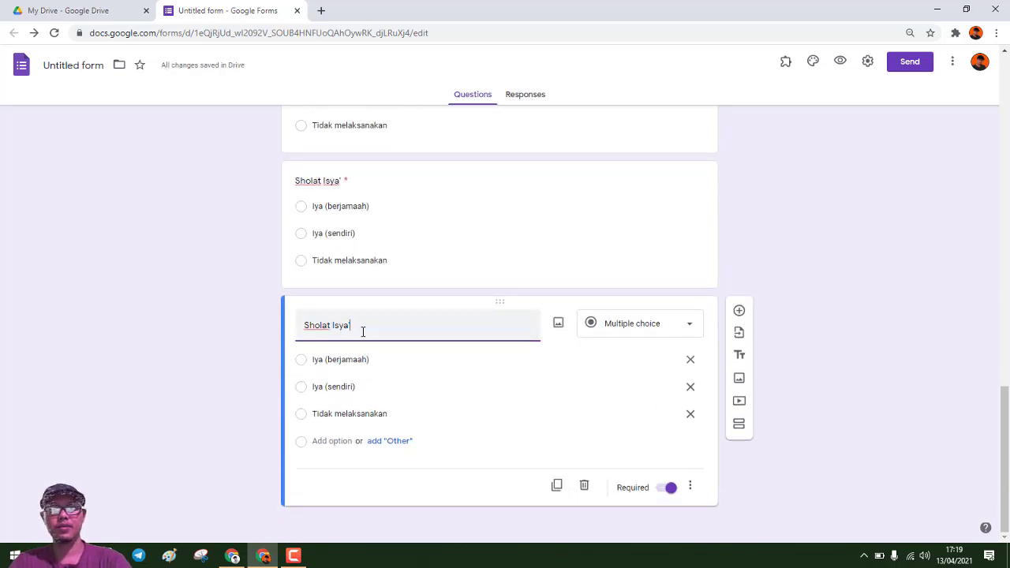
key("BackSpace")
key("BackSpace")
key("BackSpace")
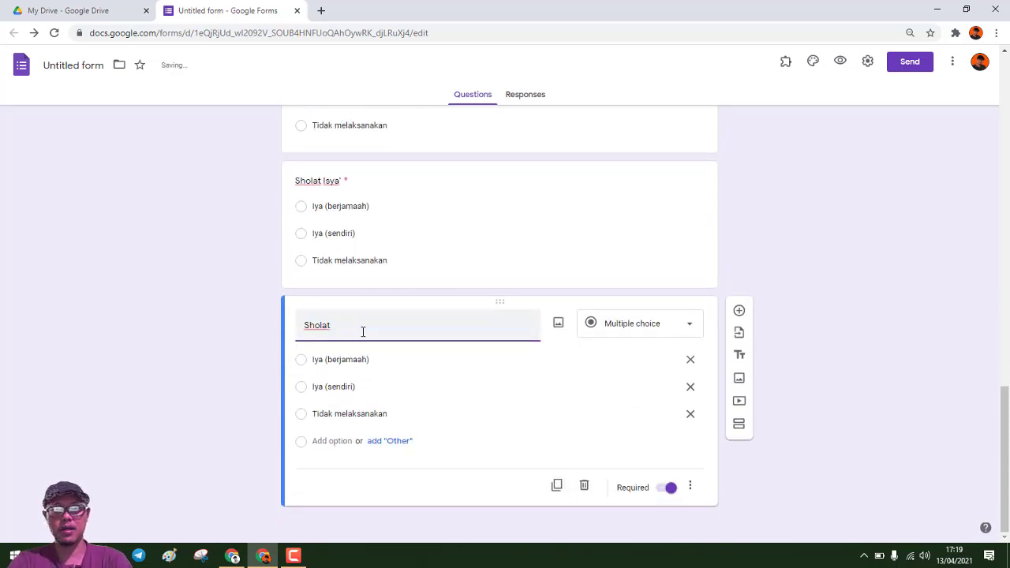
type("Tarawih")
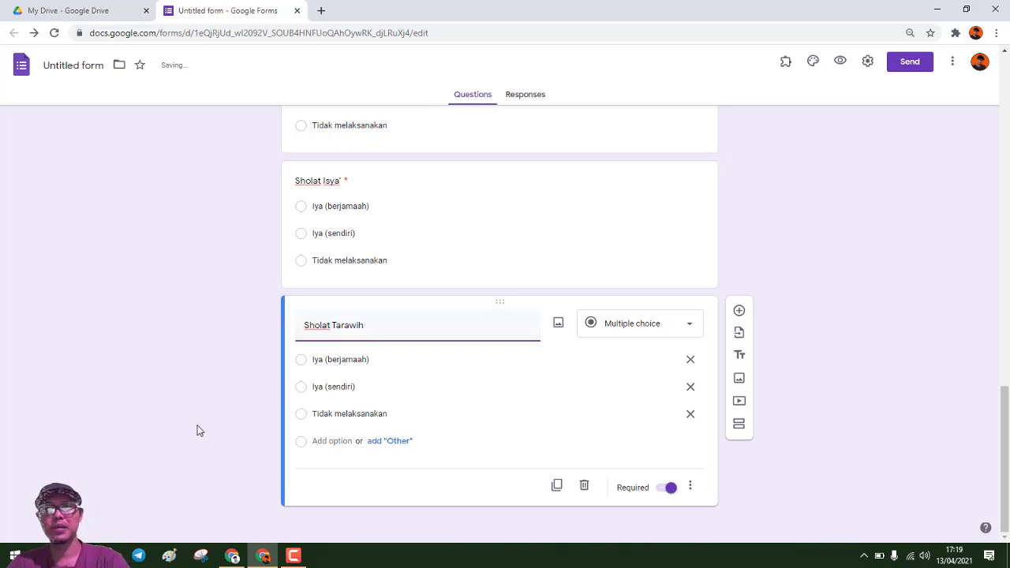
left_click(161, 439)
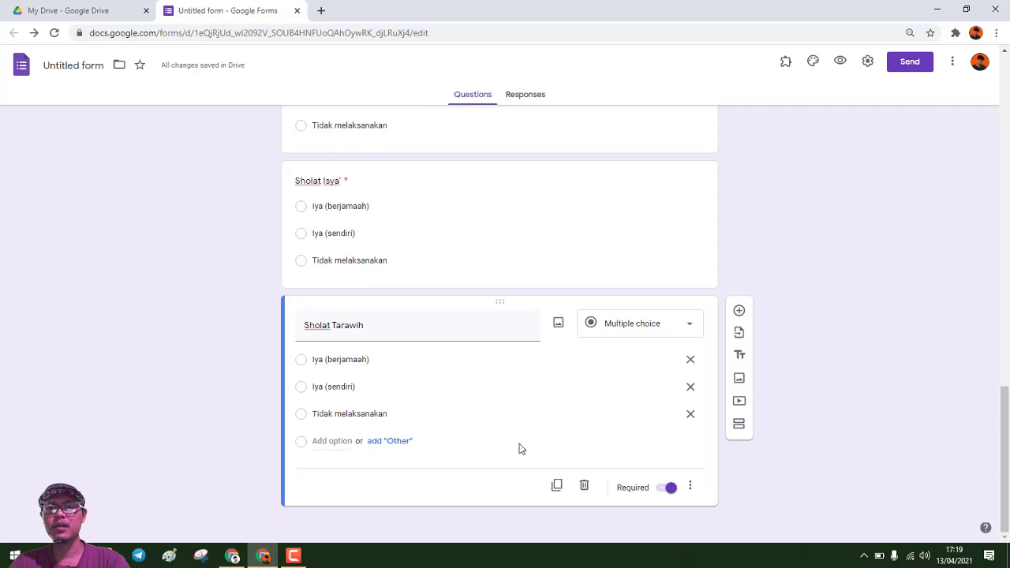
Step: Duplicate the Sholat Tarawih question with its options and title the copy "Sholat Sunnah Lainnya"
left_click(556, 485)
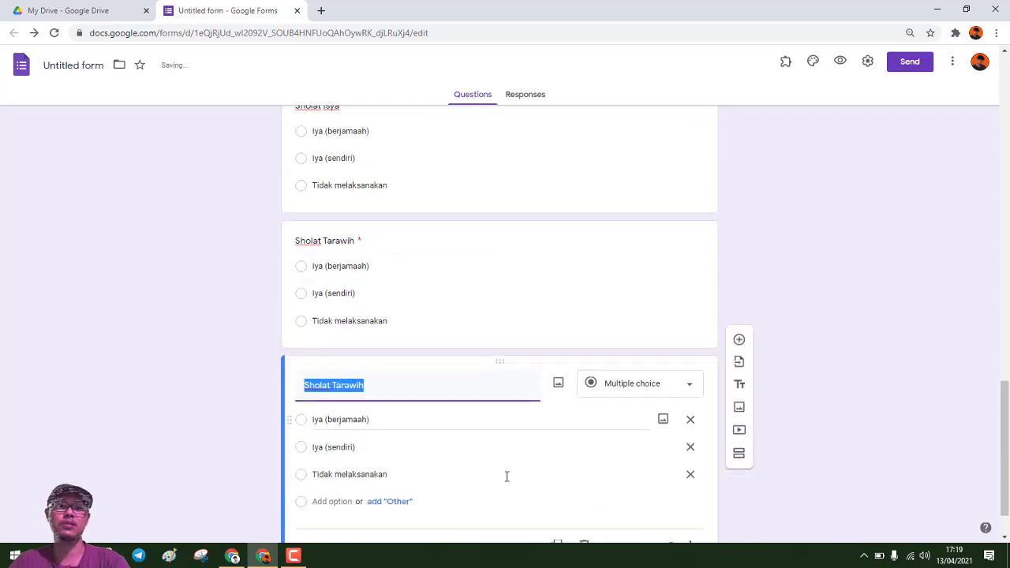
left_click(387, 325)
key("BackSpace")
key("BackSpace")
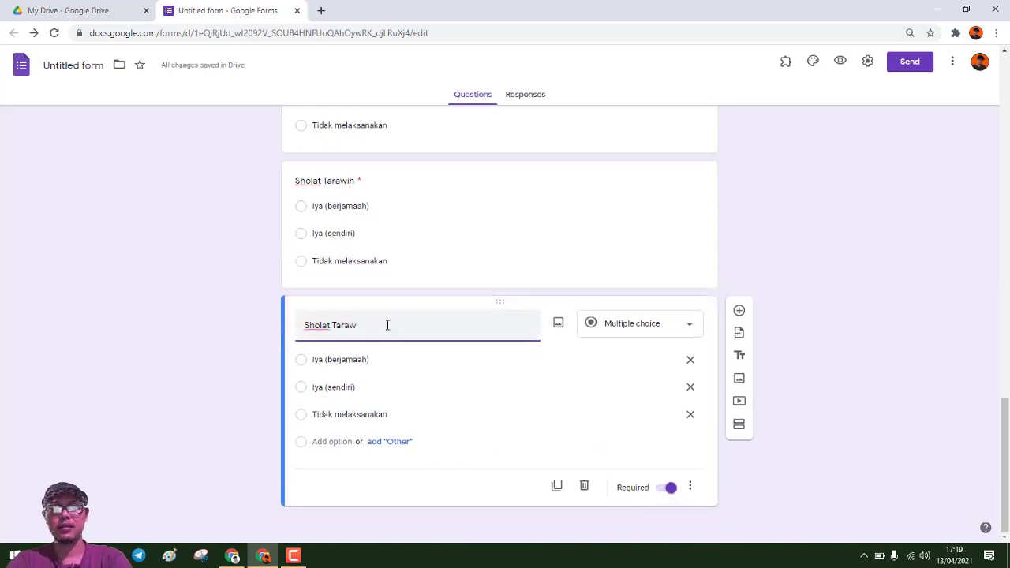
key("BackSpace")
key("BackSpace")
type("Suu")
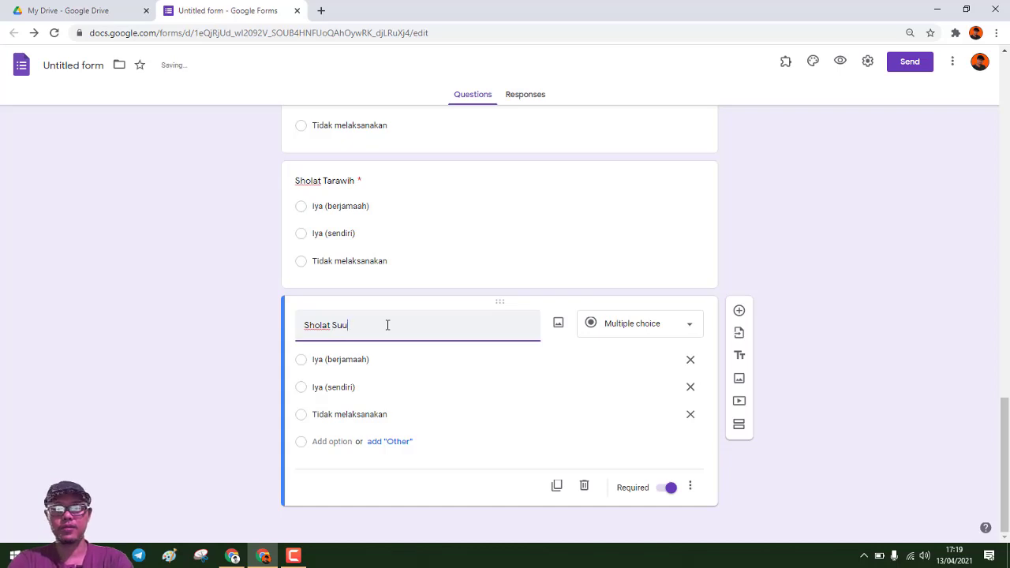
key("BackSpace")
type("nnah ")
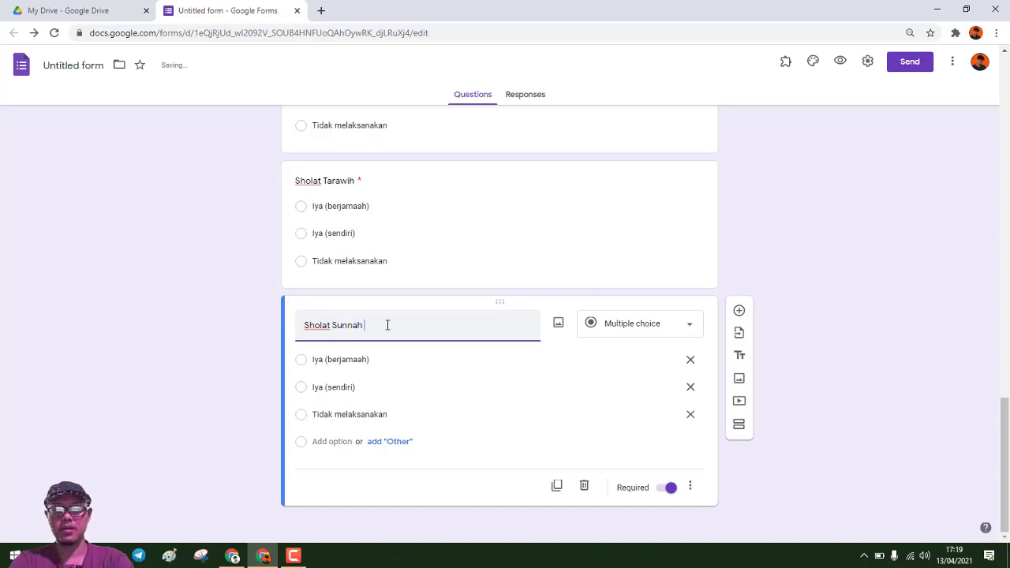
type("Lainnya")
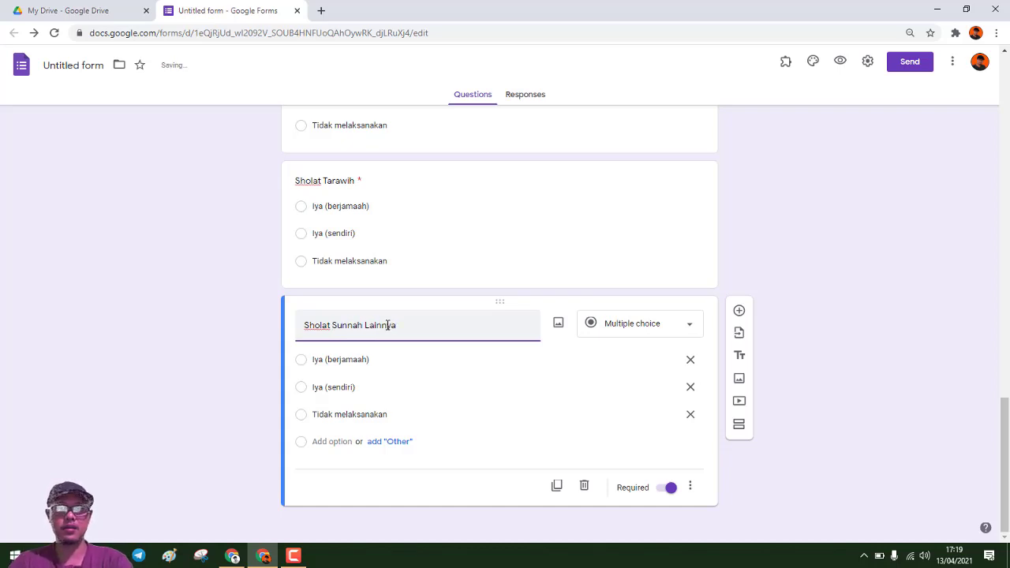
Step: Insert the word "Sunnah" before "Tarawih" in the title of the Sholat Tarawih question
left_click(327, 181)
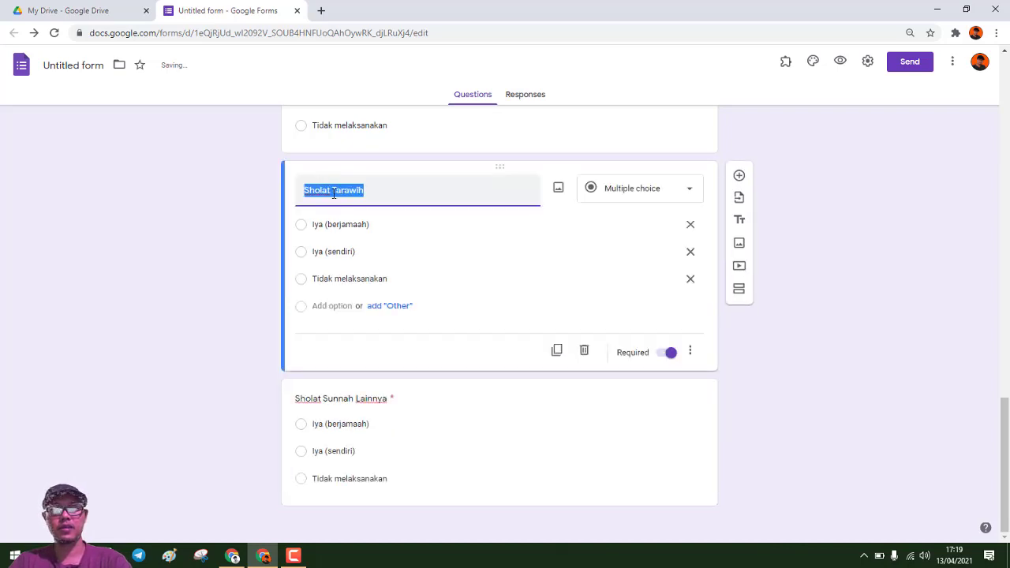
left_click(333, 192)
type("Sunna")
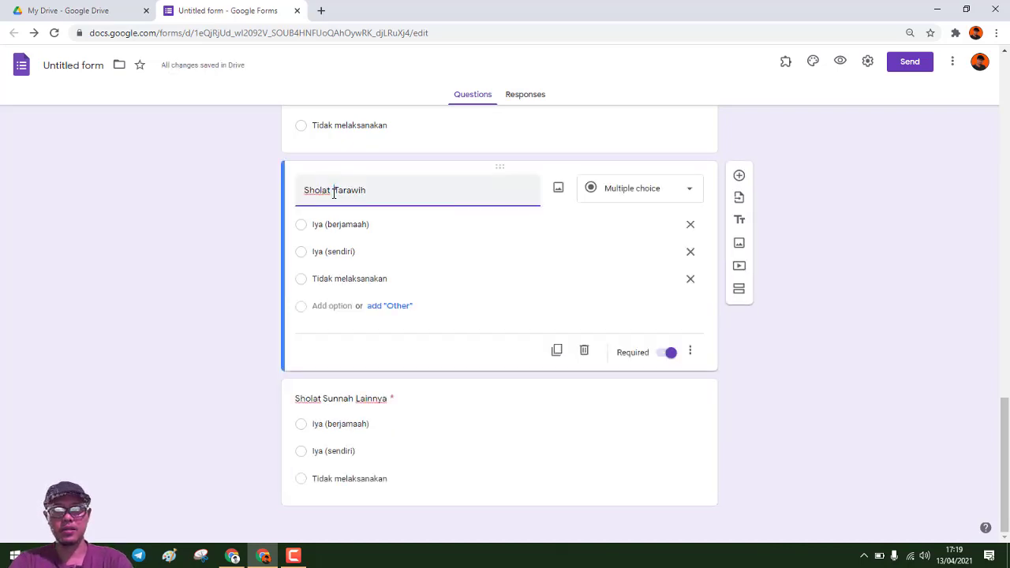
type("h")
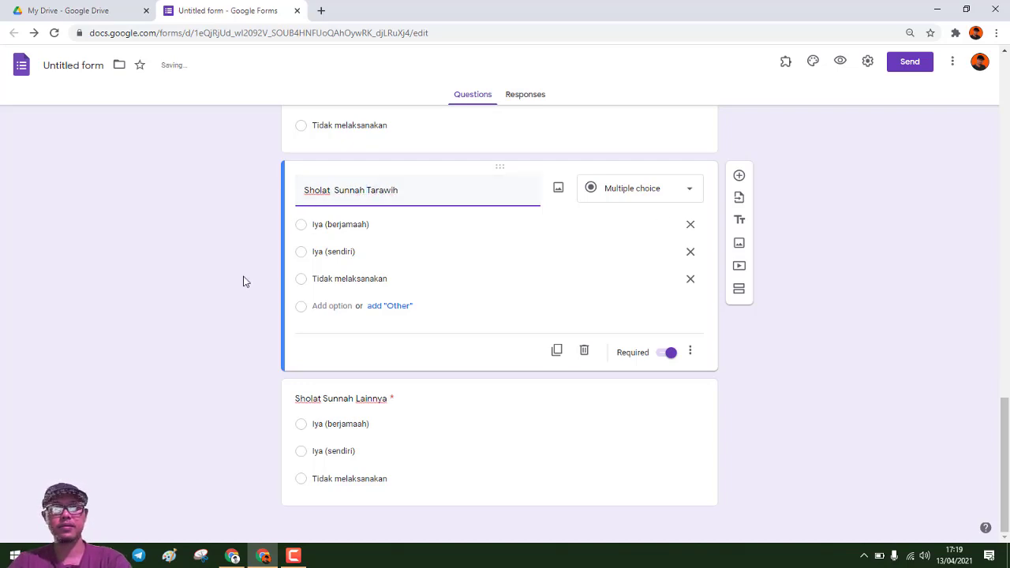
Step: Correct the spelling "Sunnah" to "Sunah" in the titles of the Tarawih and Lainnya prayer questions
triple_click(350, 191)
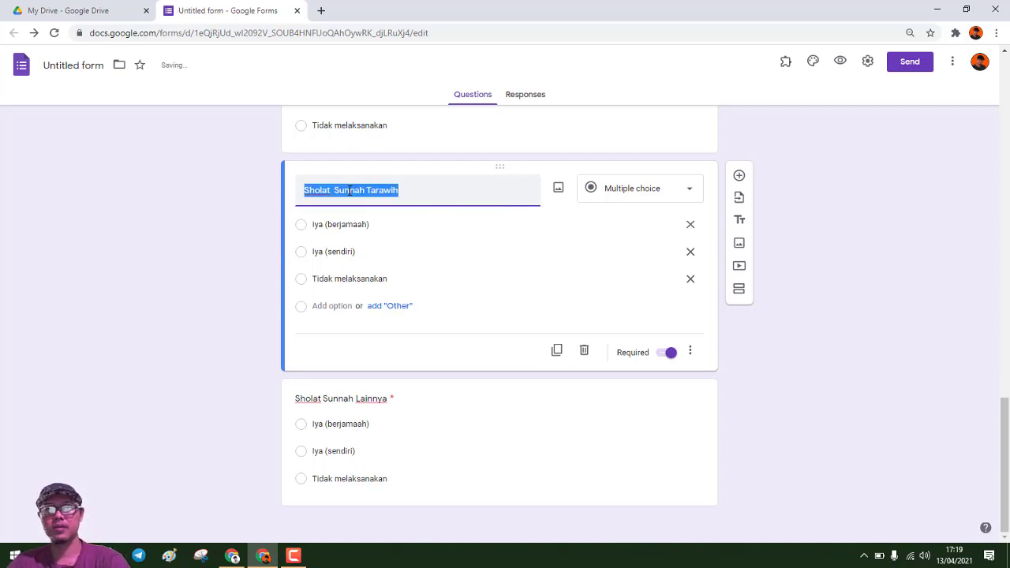
left_click(349, 191)
key("BackSpace")
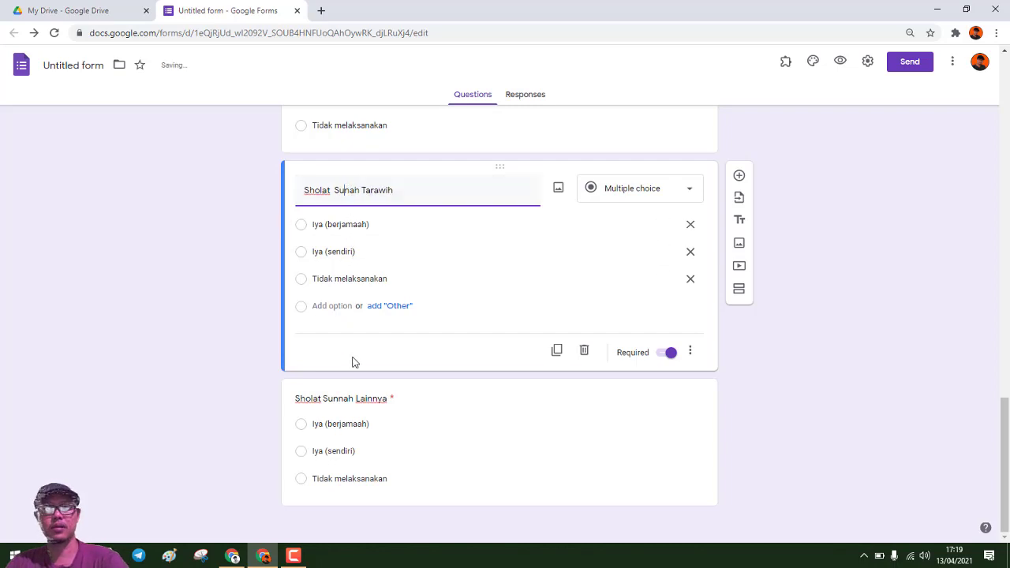
left_click(341, 401)
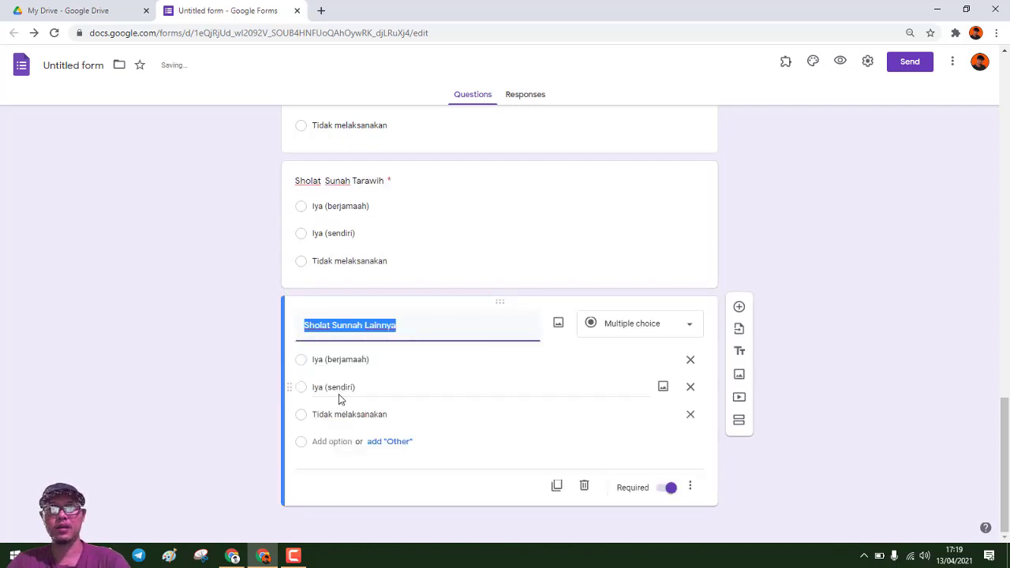
left_click(348, 327)
key("BackSpace")
left_click(248, 383)
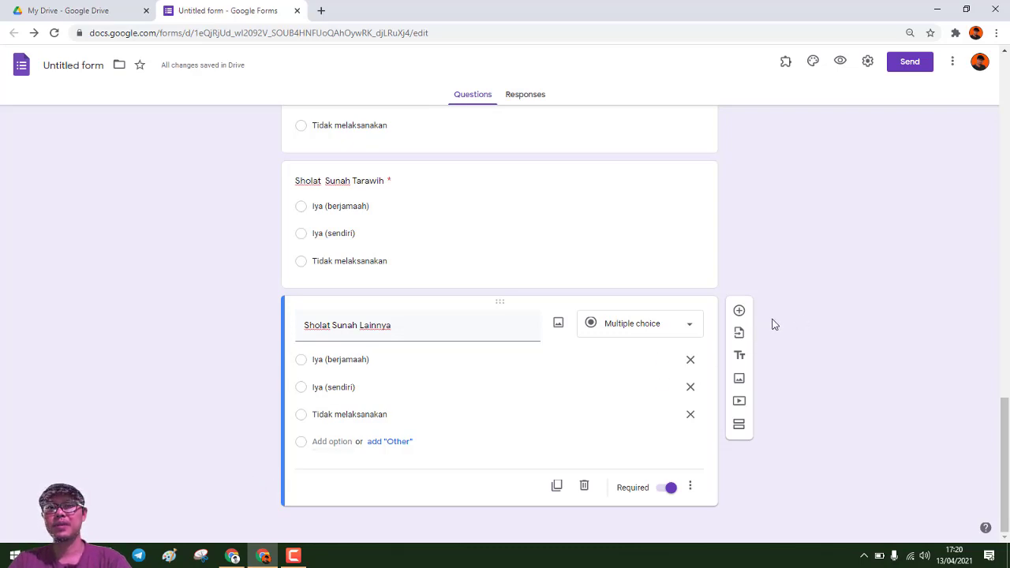
Step: Add a new section after the prayer questions and title it "Puasa"
left_click(739, 427)
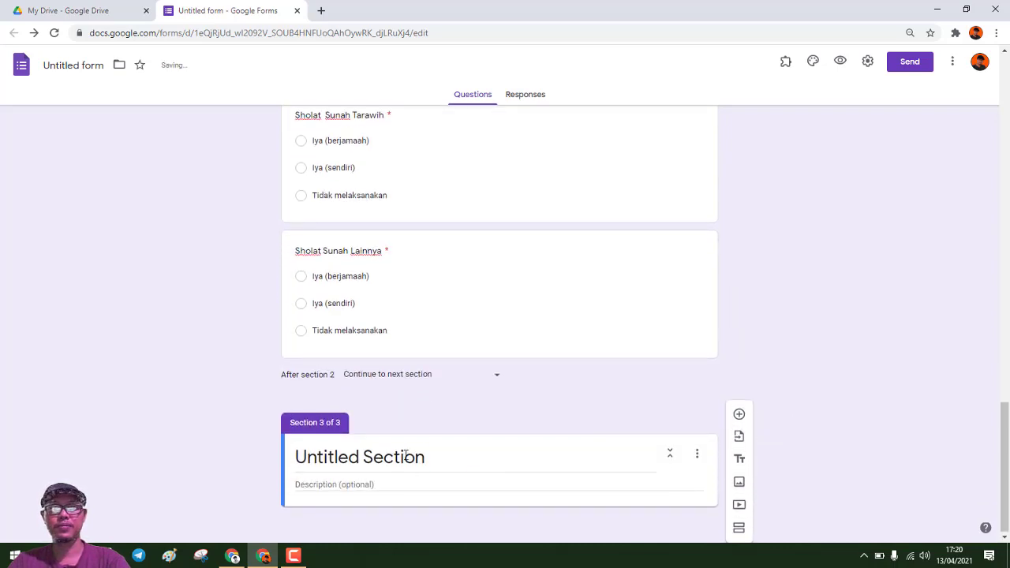
left_click(404, 456)
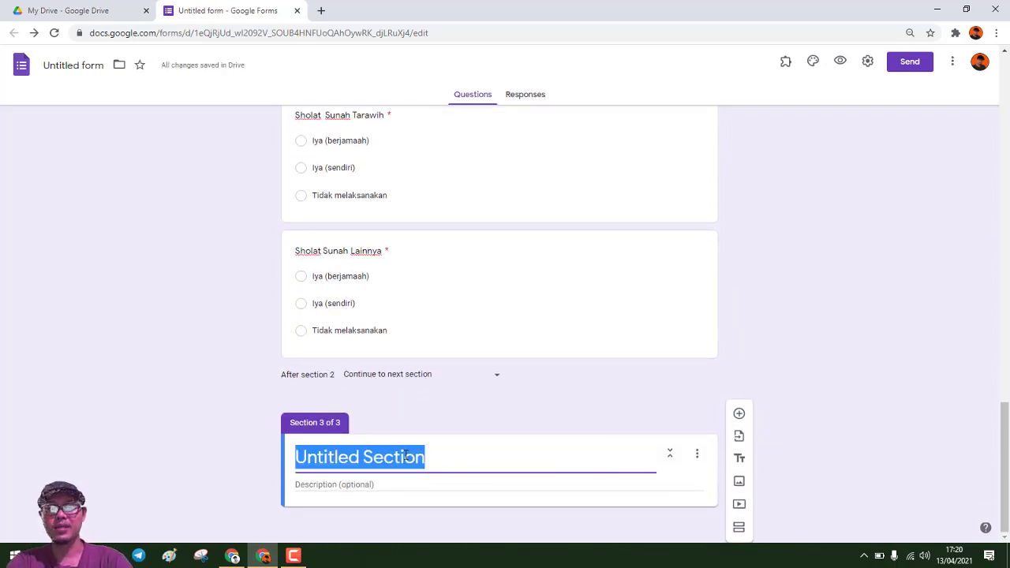
type("Puasa")
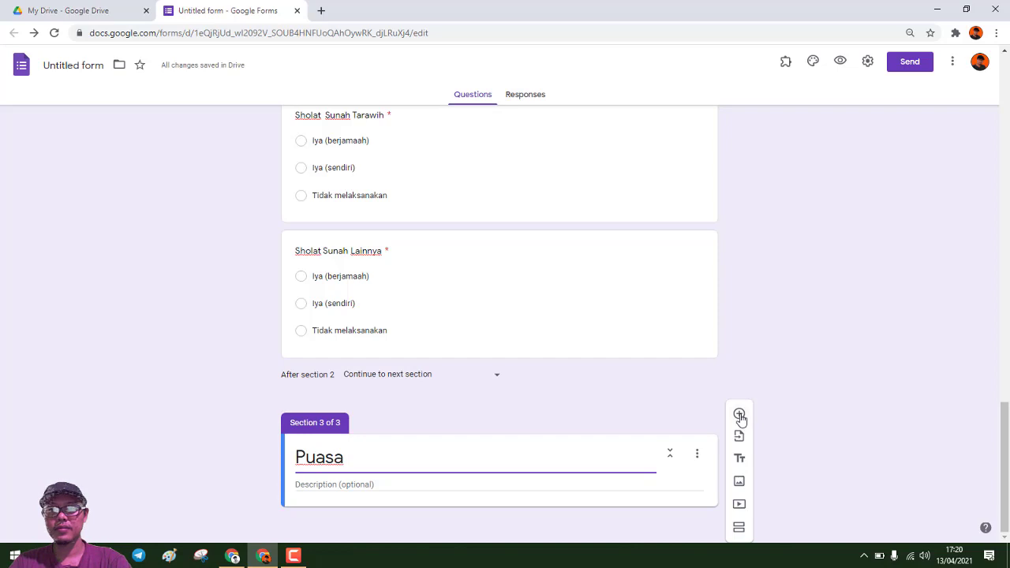
Step: Add a multiple-choice question to the Puasa section titled "Apakah anda berpuasa hari ini?"
left_click(739, 416)
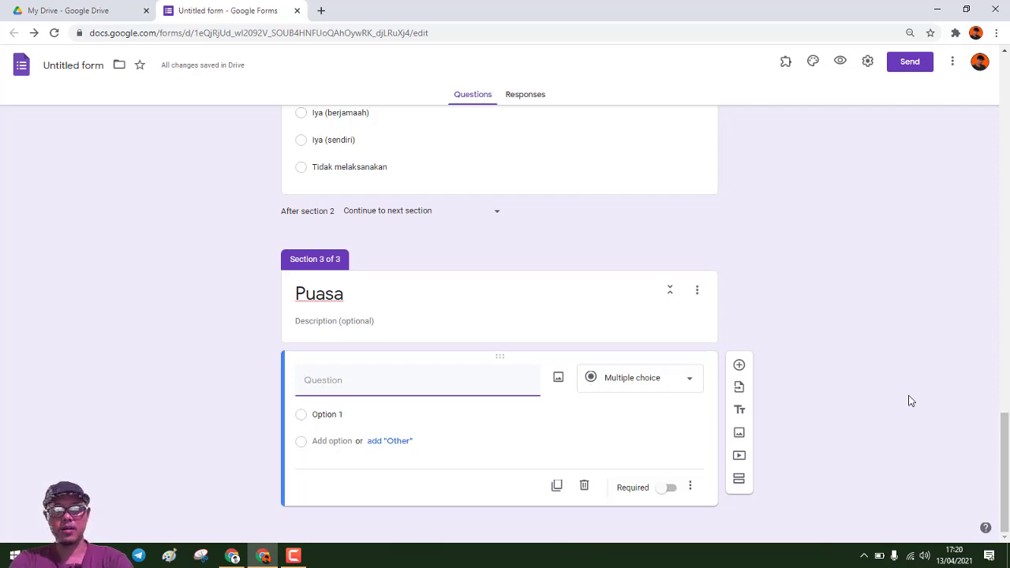
type("Apaka")
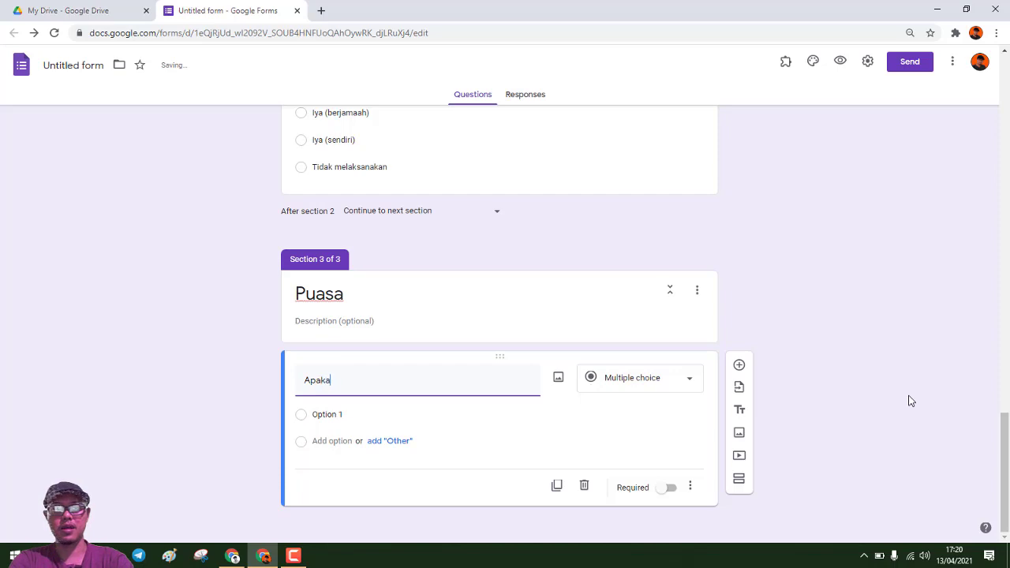
type("h an")
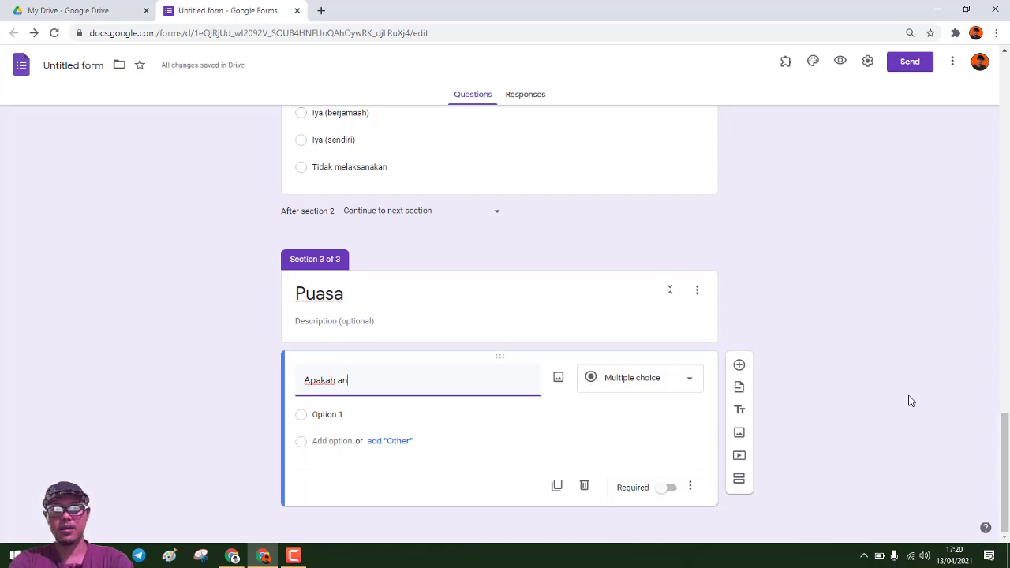
type("da berpua")
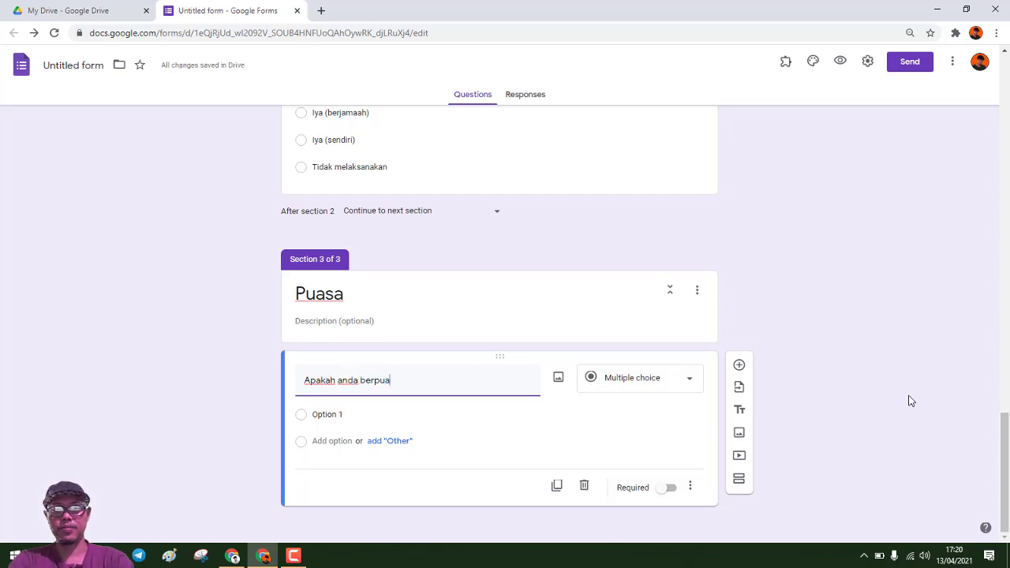
type("sa hari in")
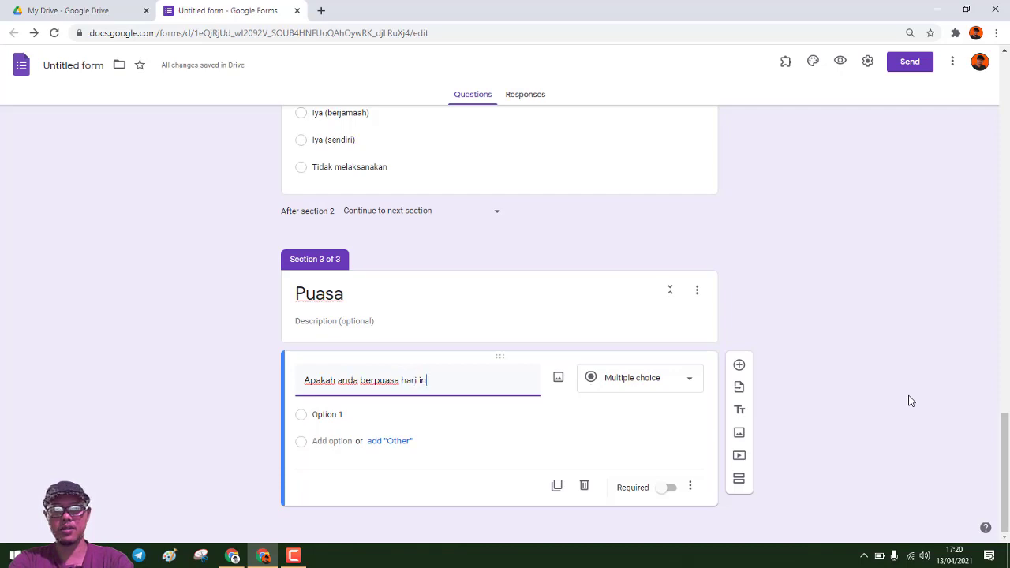
type("i")
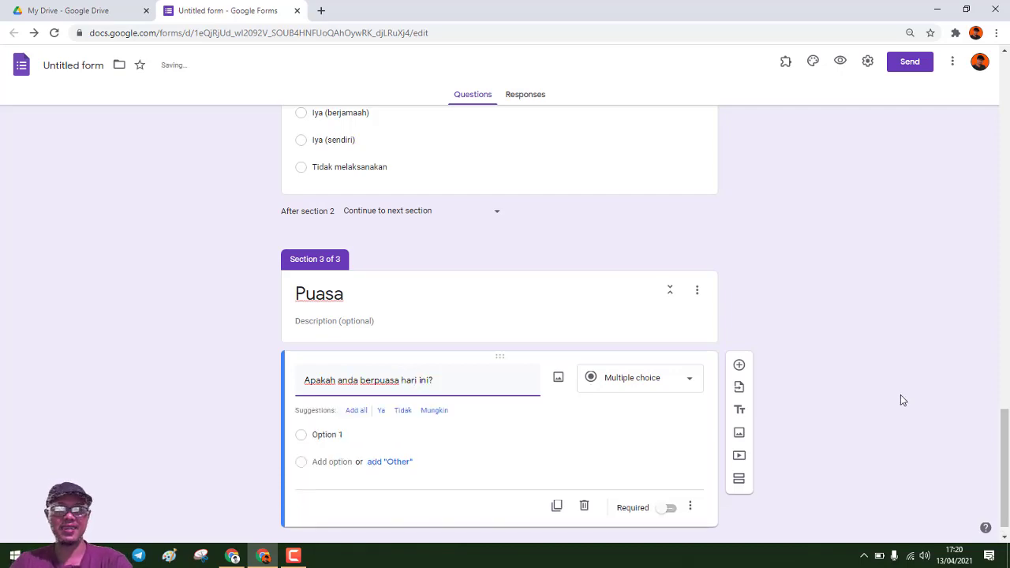
Step: Give the fasting question the options "Iya" and "Tidak" and make it required
left_click(327, 434)
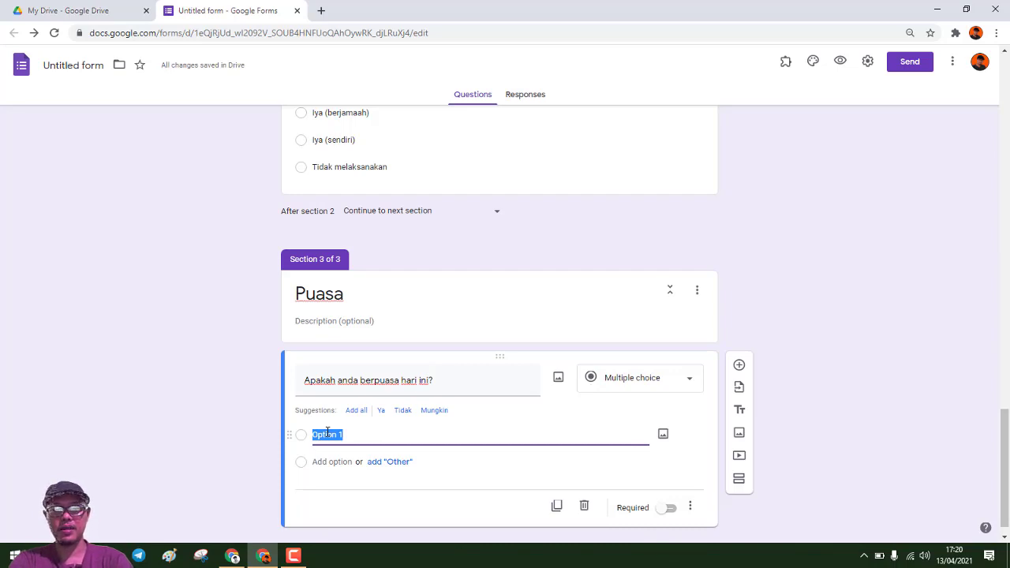
type("Iya")
left_click(332, 461)
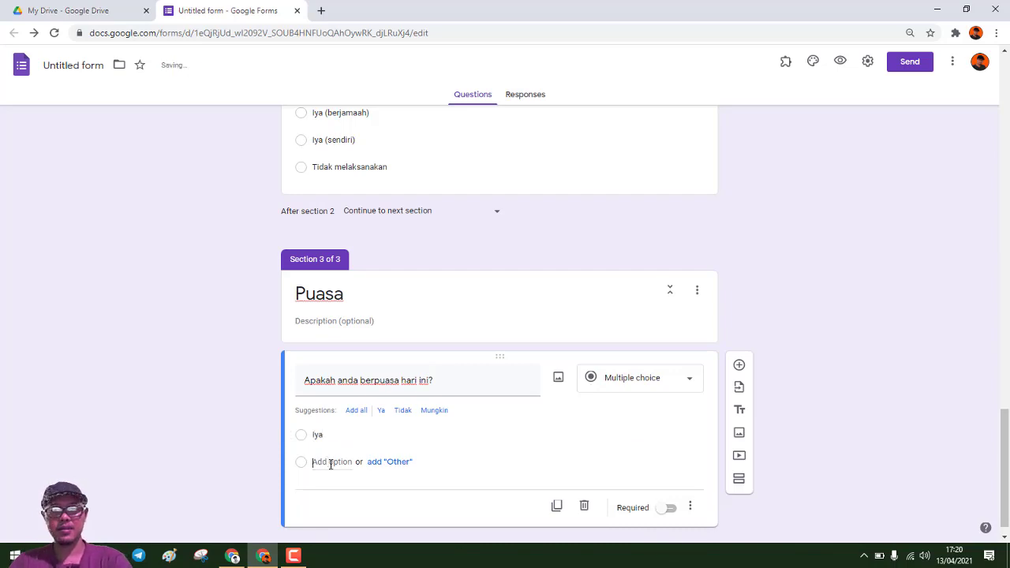
type("Tidak")
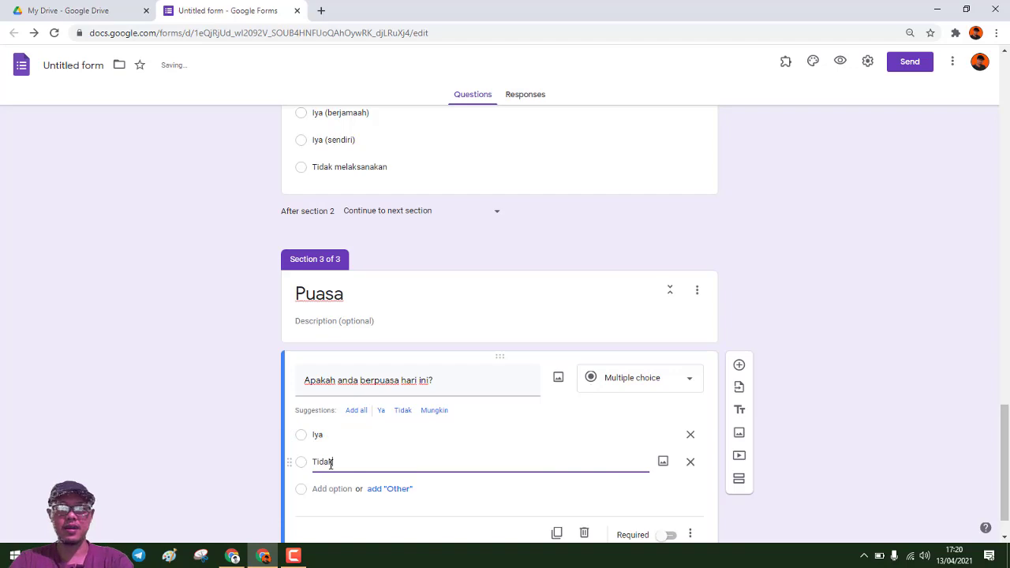
left_click(246, 461)
scroll(356, 476, "down", 1)
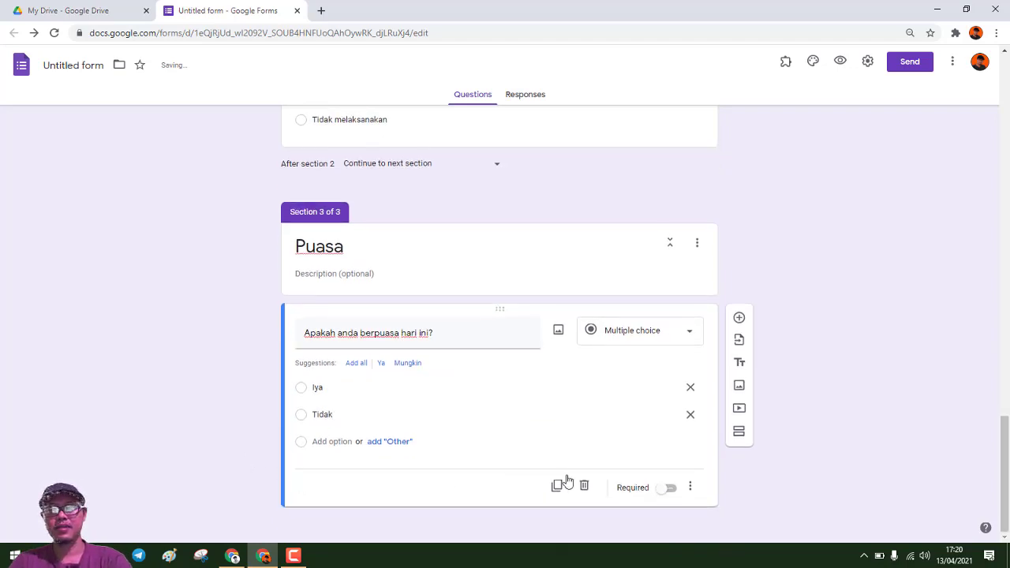
left_click(667, 489)
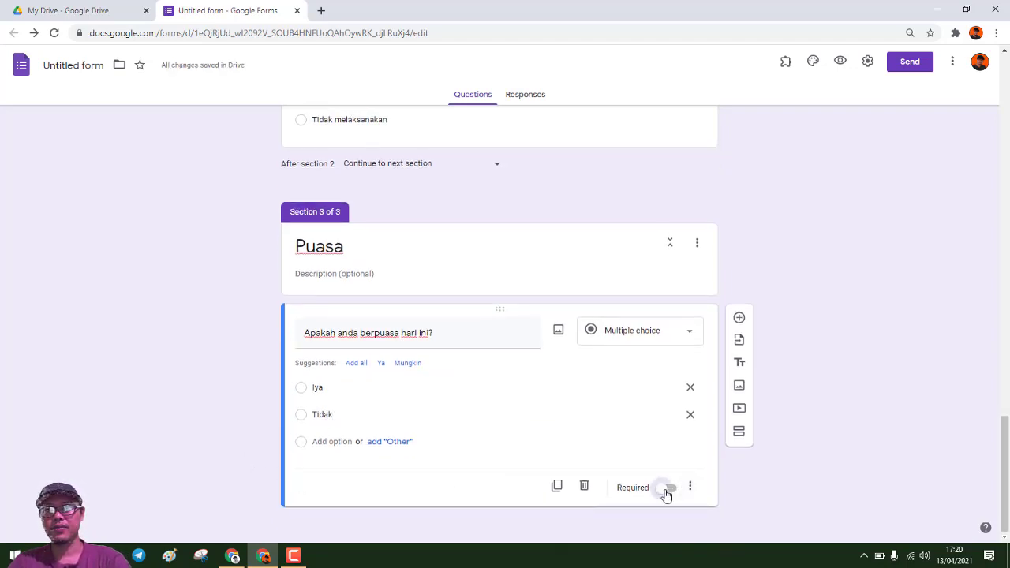
Step: Add a Paragraph question titled "Jika tidak berpuasa, silahkan kemukakan alasanmu!" below the fasting question
left_click(741, 323)
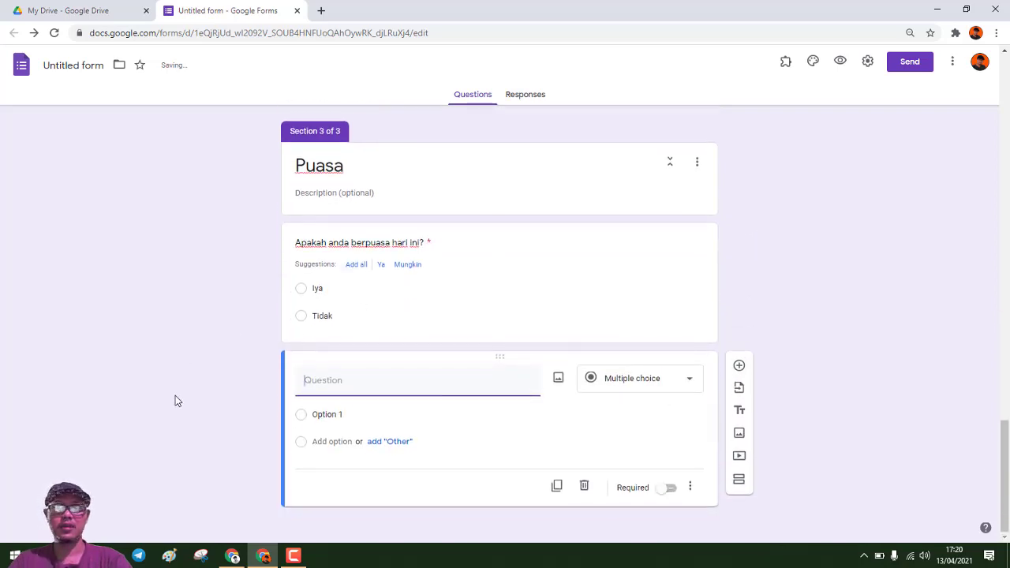
type("Jika ")
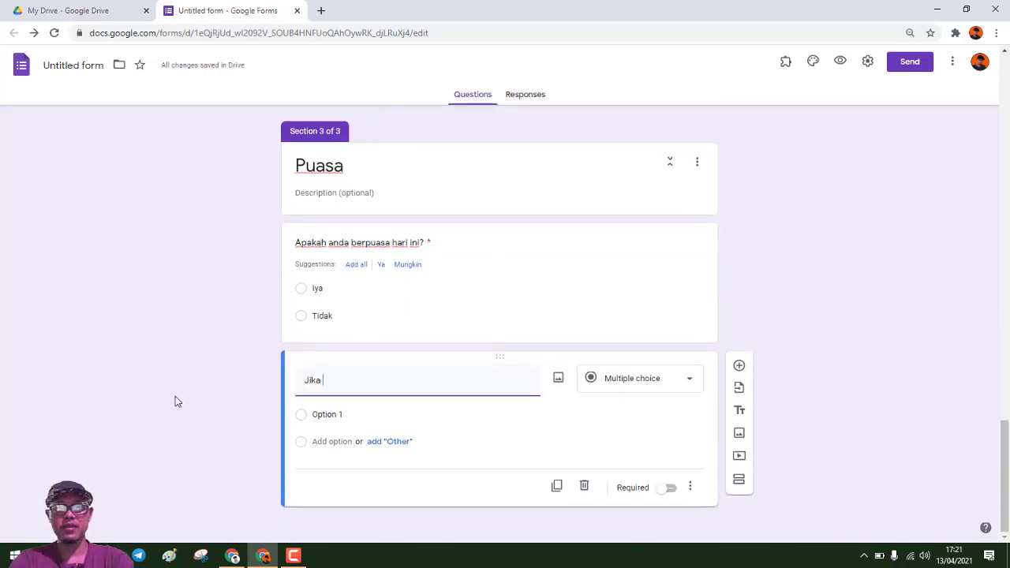
type("t")
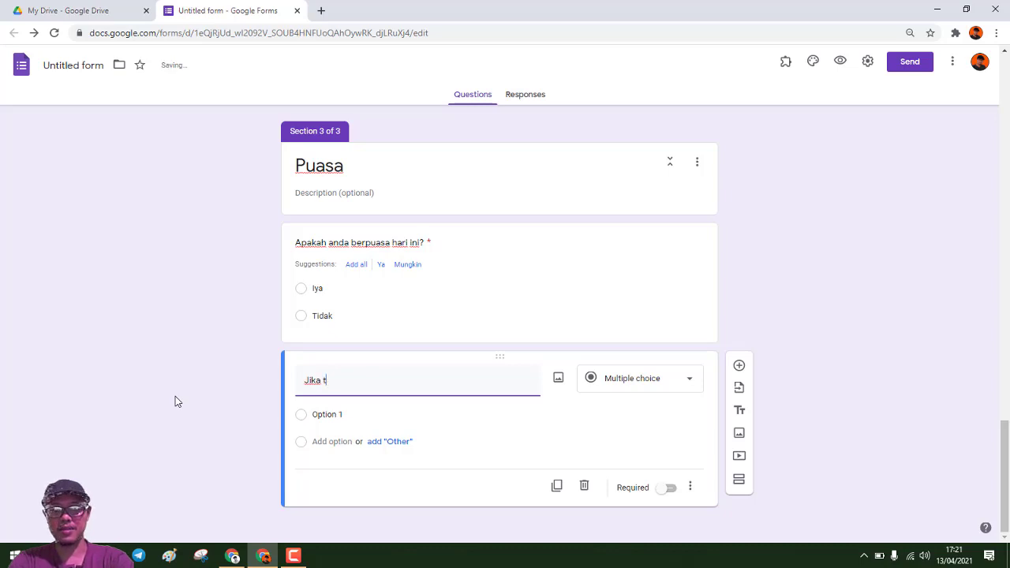
type("idak berpuasa")
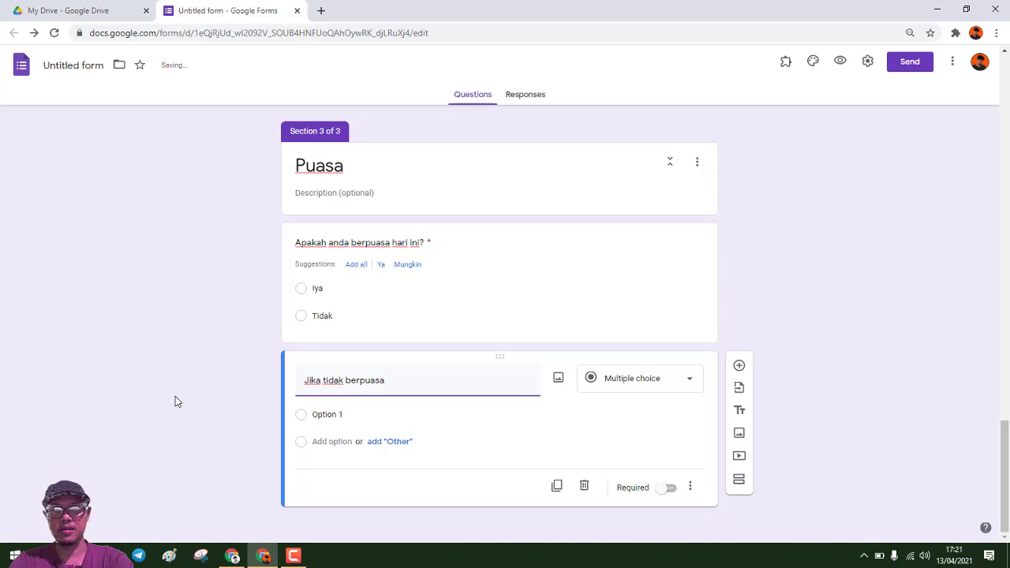
type(", silahkan ")
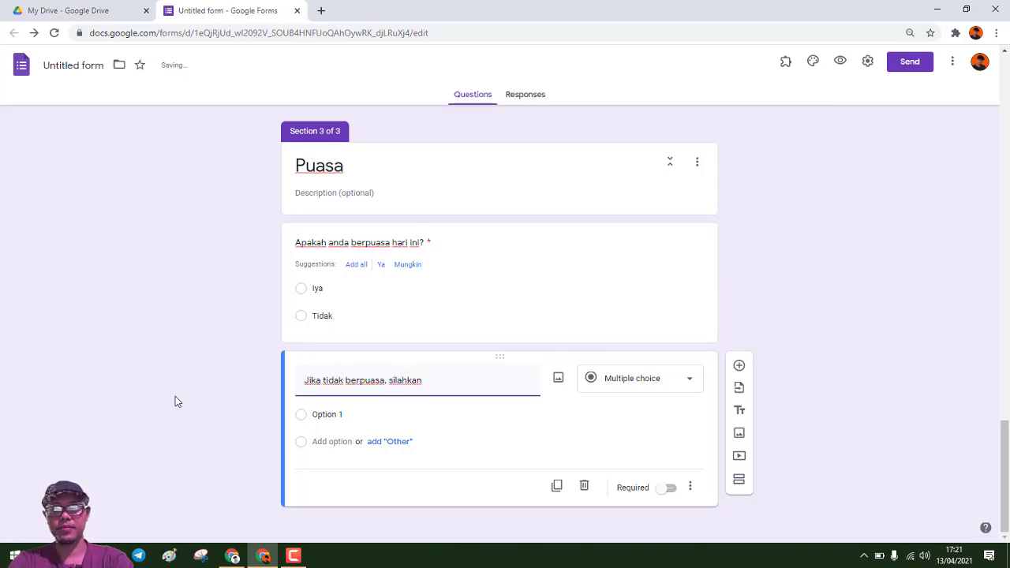
type("kemukaka")
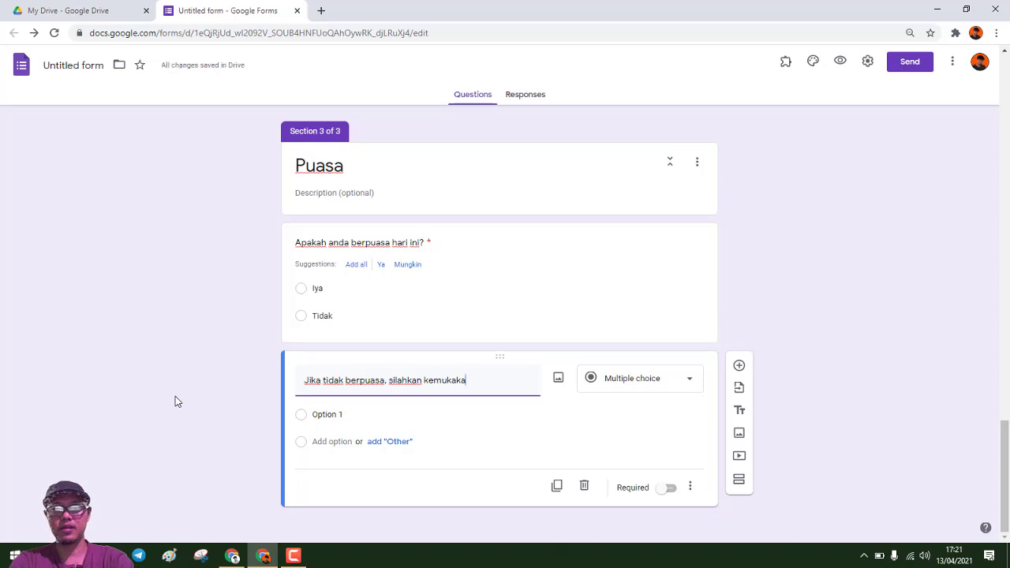
type("n")
key("BackSpace")
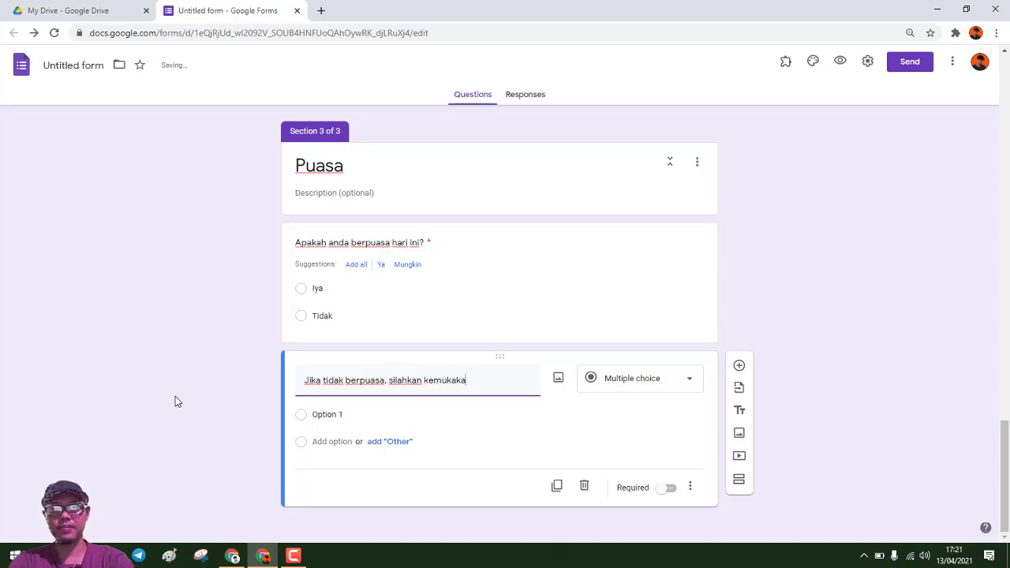
type("n alasan")
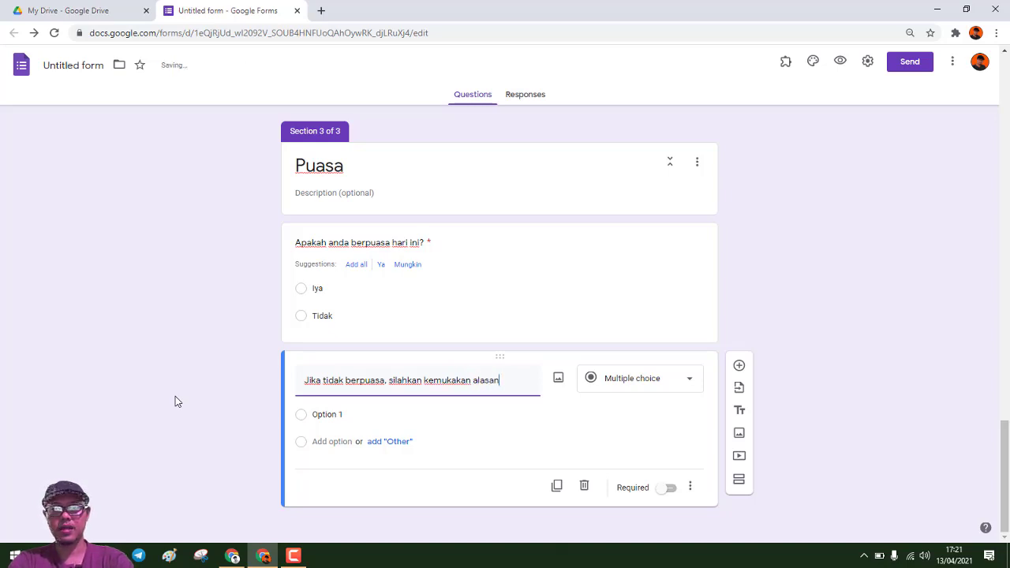
type("mu!")
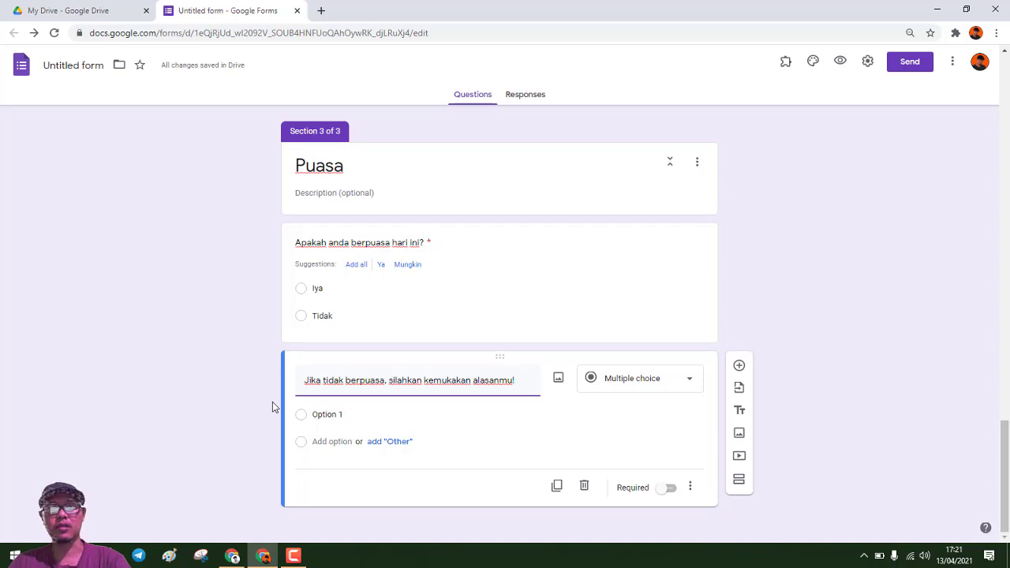
left_click(644, 382)
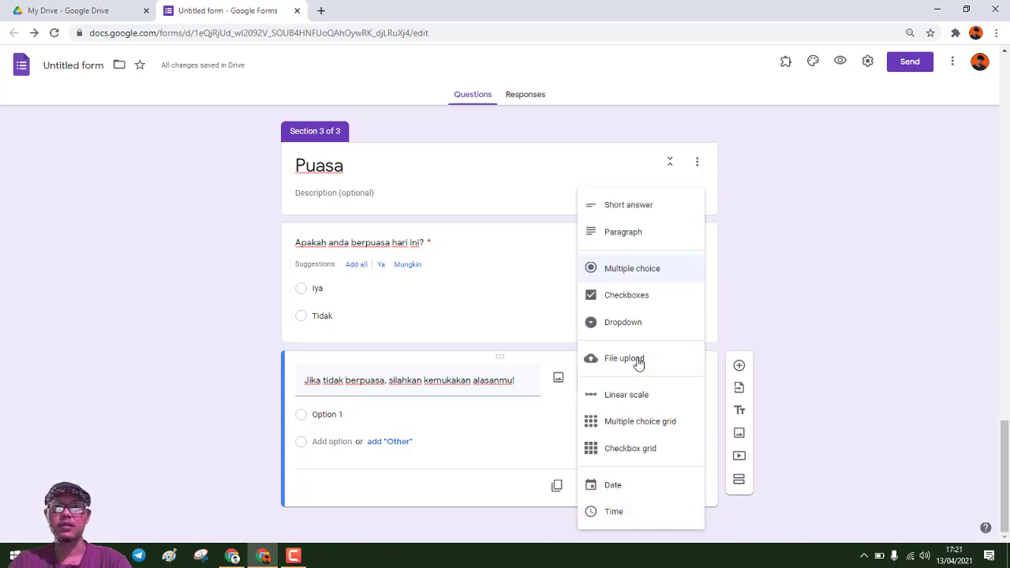
left_click(629, 241)
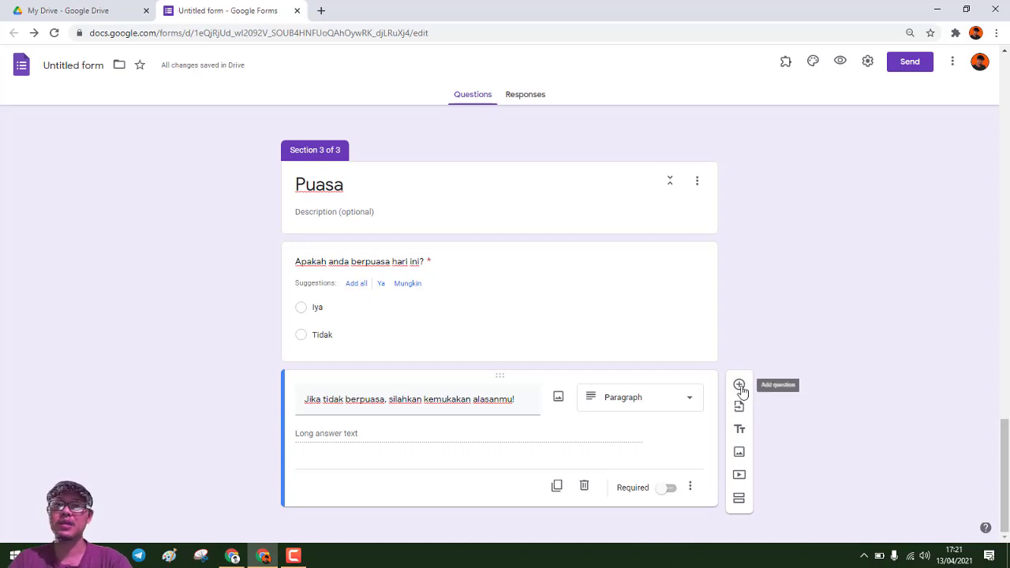
Step: Add a new section after Puasa and title it "Tadarus Al Quran"
left_click(740, 503)
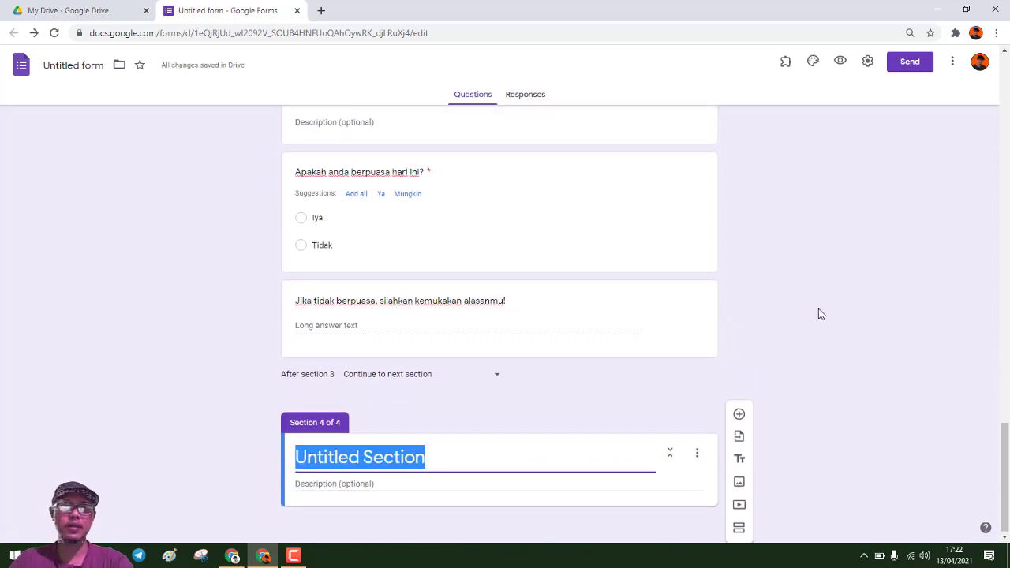
type("Tadar")
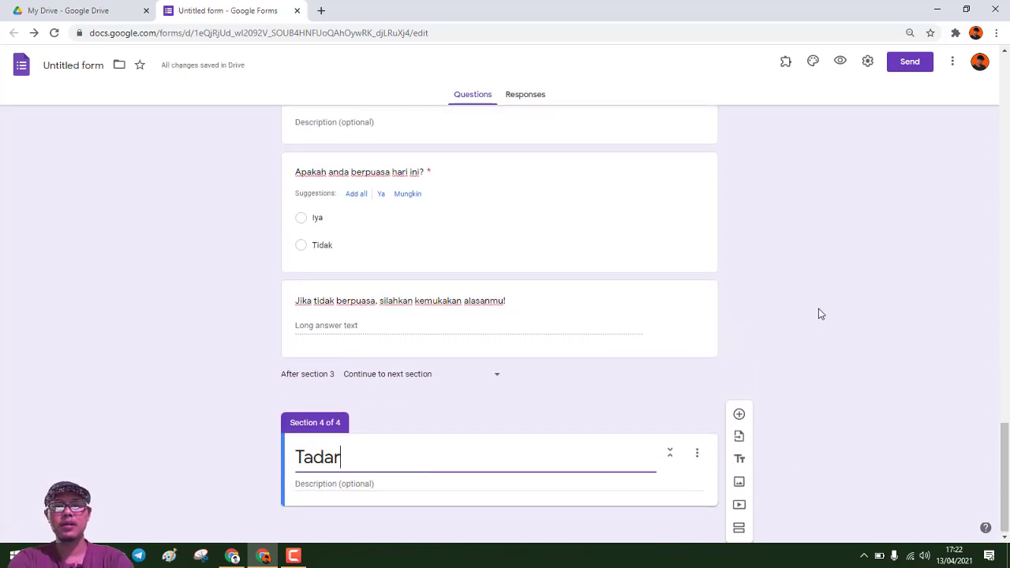
type("us Al")
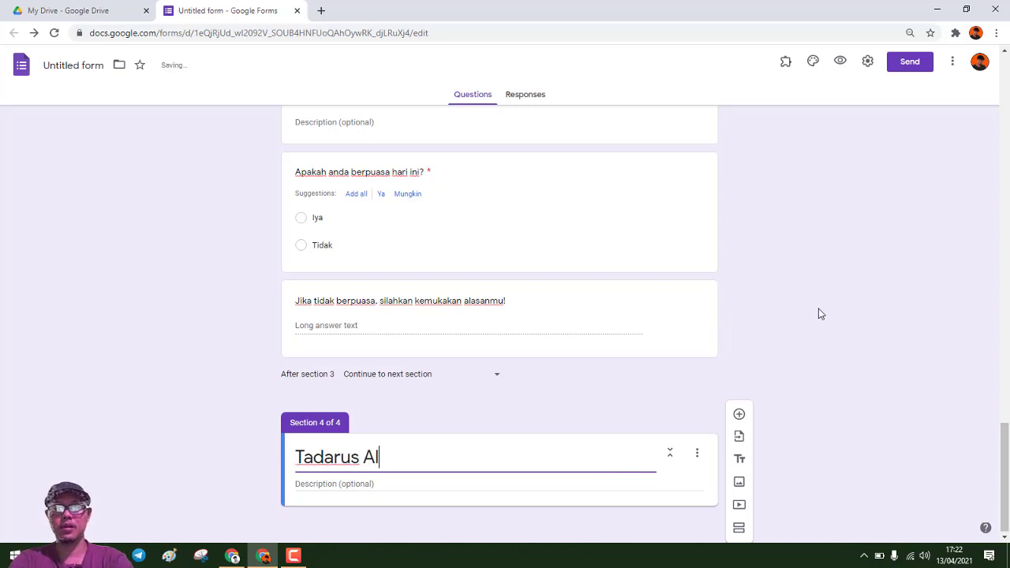
type(" Quran")
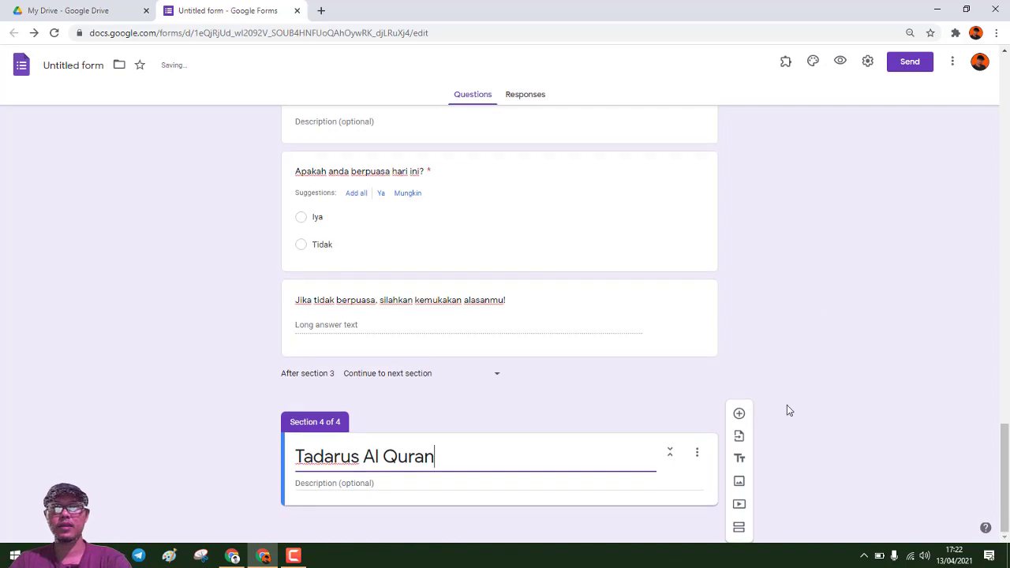
Step: Add a multiple-choice question to the Tadarus Al Quran section titled "Apakah anda tadarus Al Quran hari ini?"
left_click(740, 416)
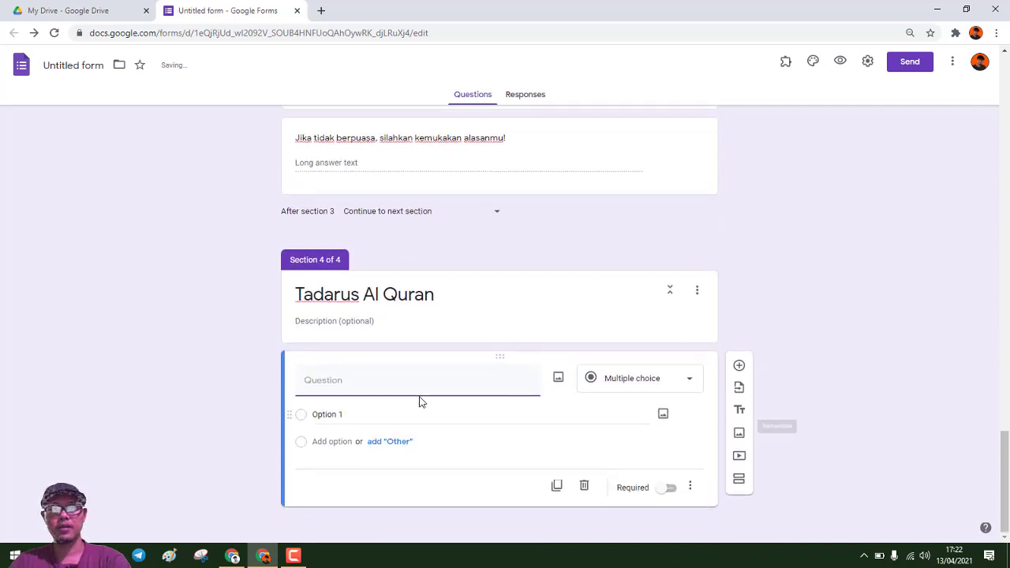
type("Apa")
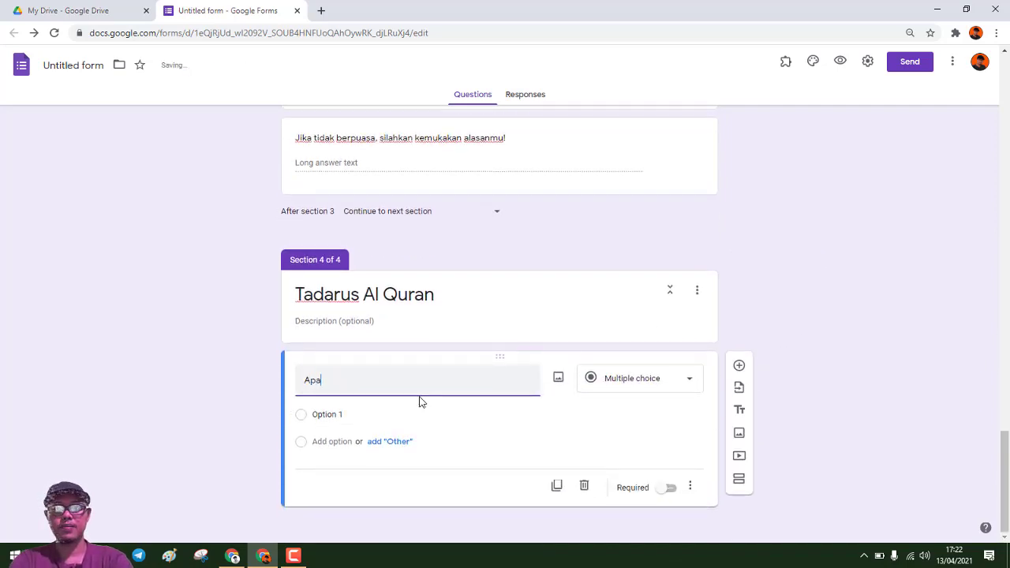
type("kah anda ")
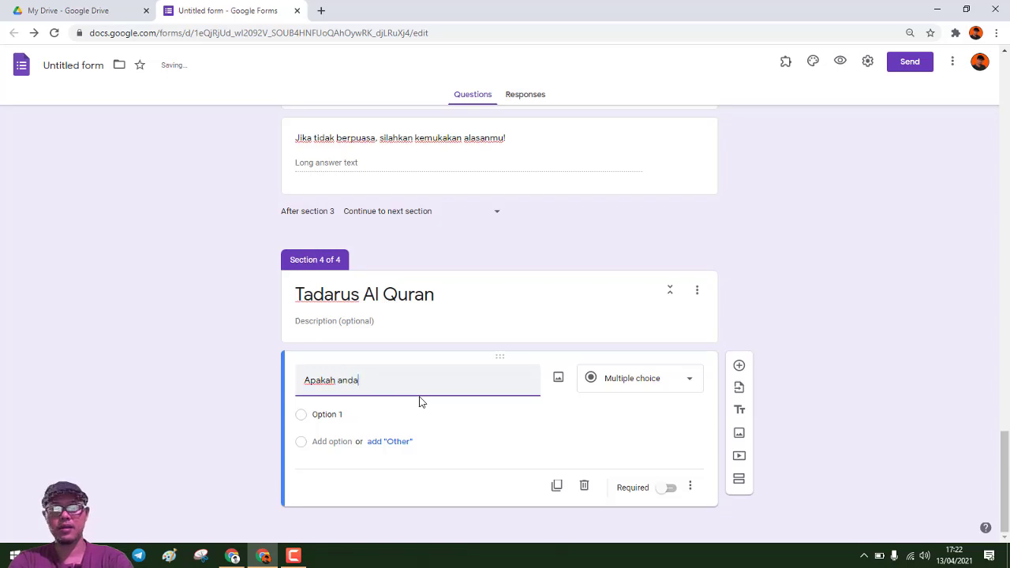
type("tada")
type("rus ")
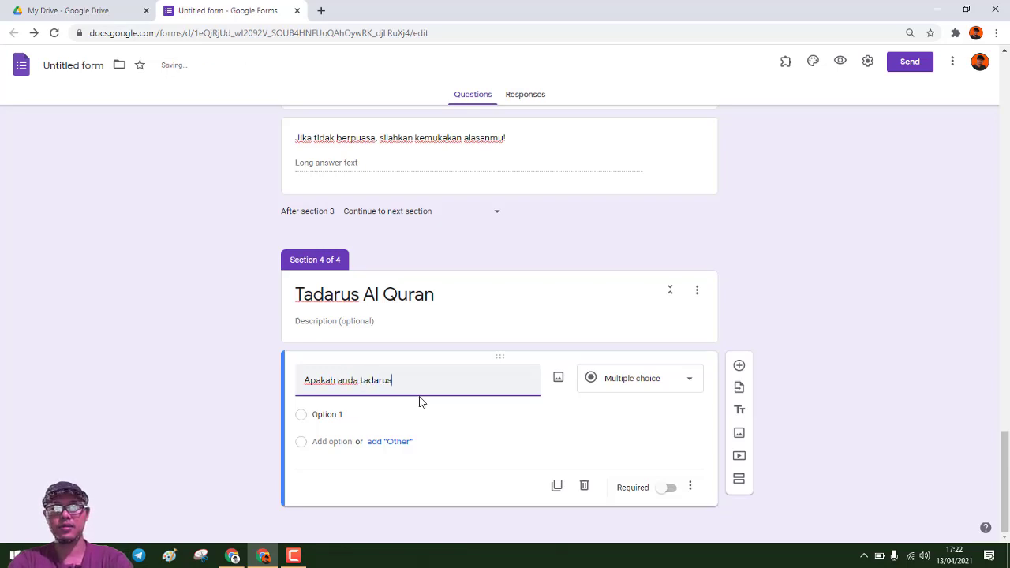
type("Al")
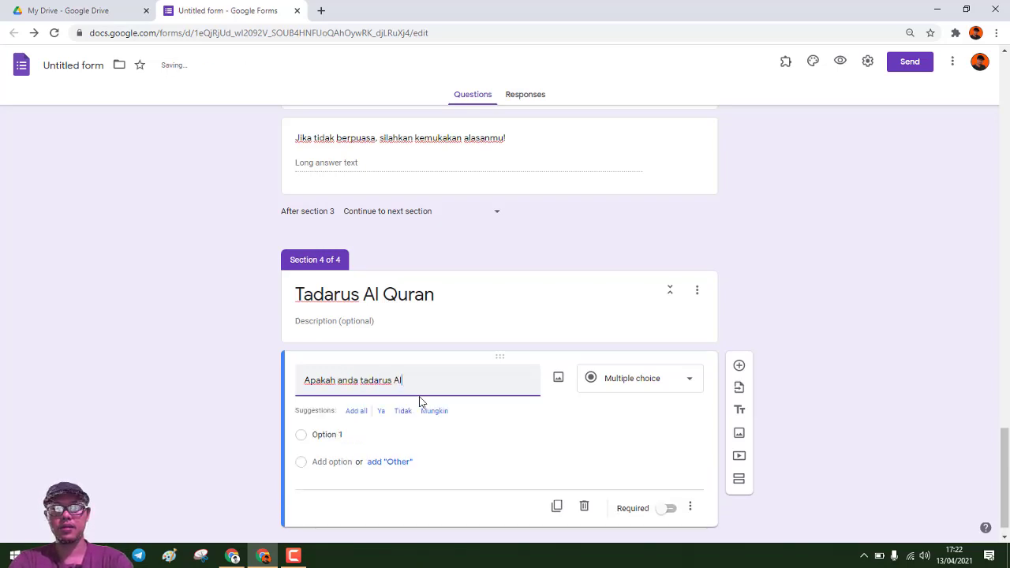
type(" Qur")
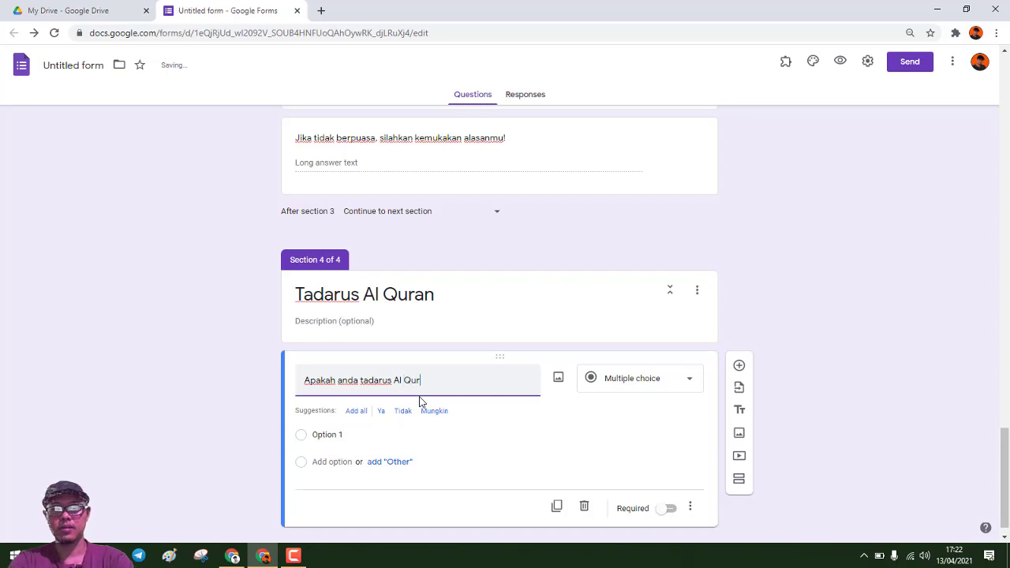
type("an har")
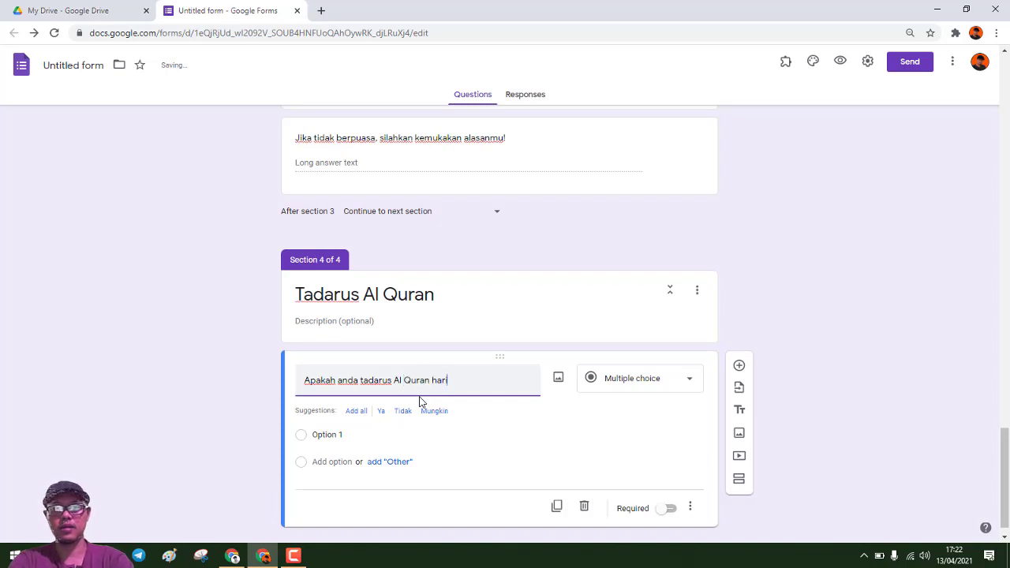
type("i ini?")
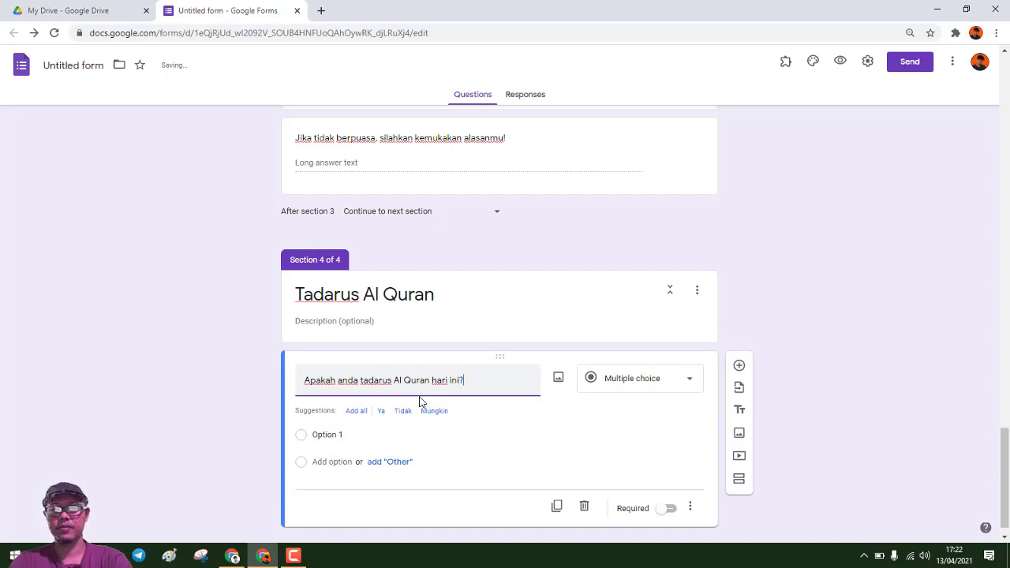
Step: Give the tadarus question the options "Iya" and "Tidak" and make it required
left_click(336, 435)
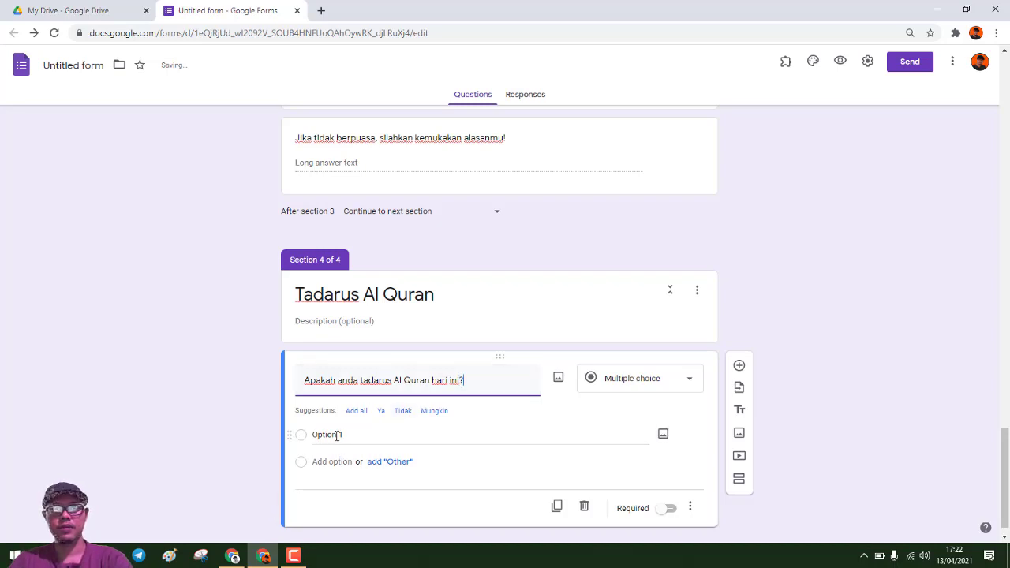
key("BackSpace")
type("Iya")
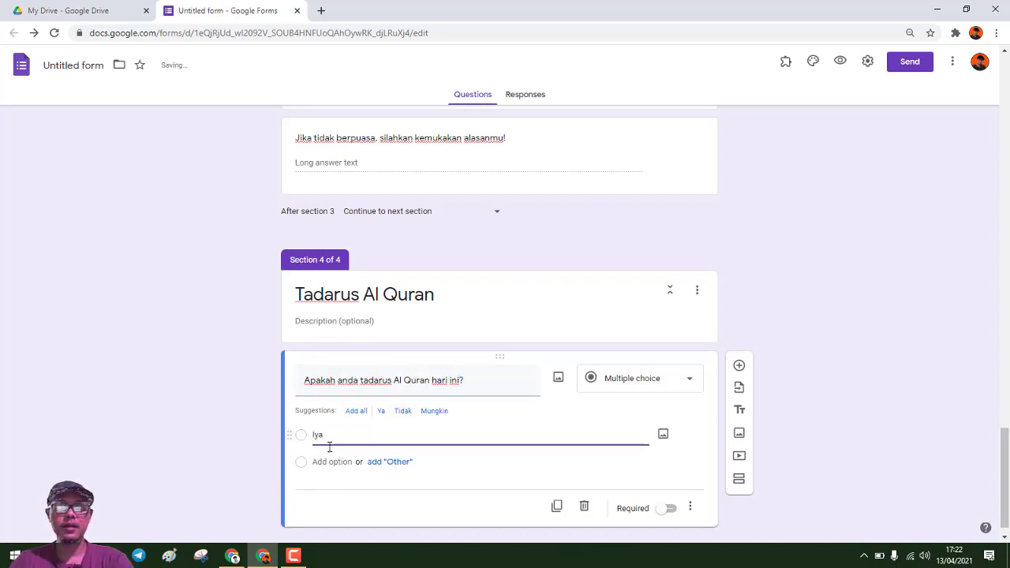
left_click(326, 461)
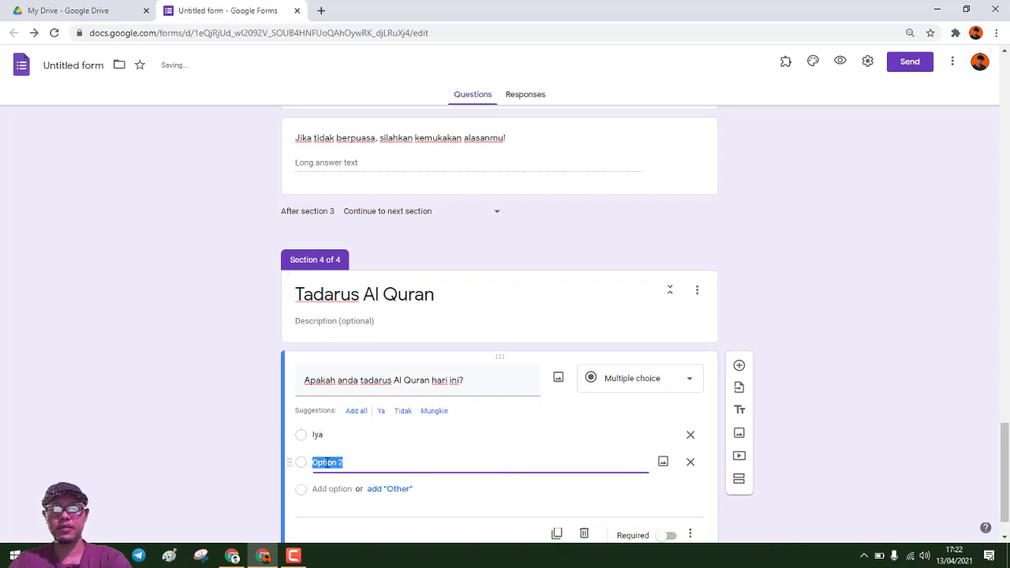
type("Tidak")
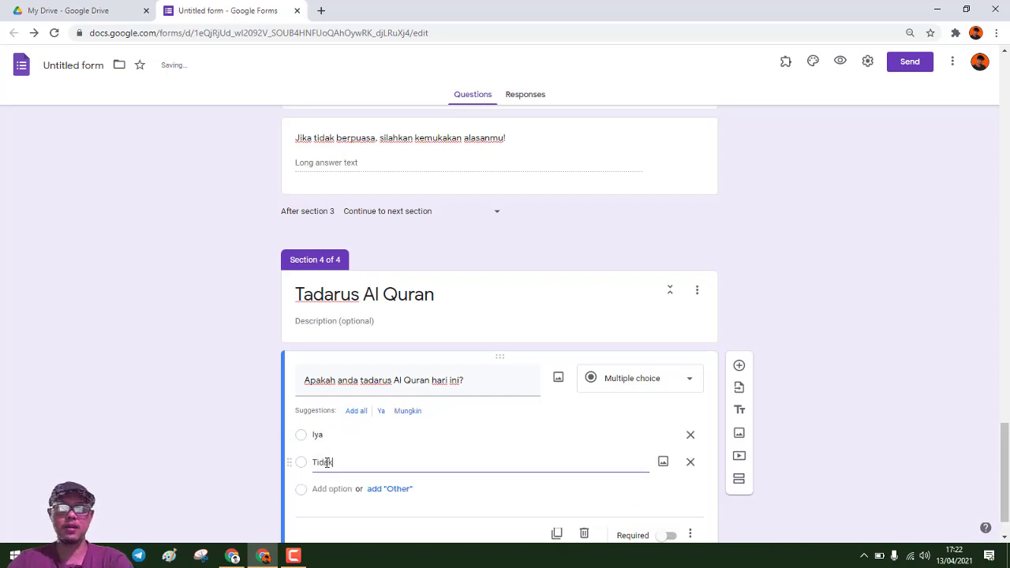
scroll(851, 399, "down", 1)
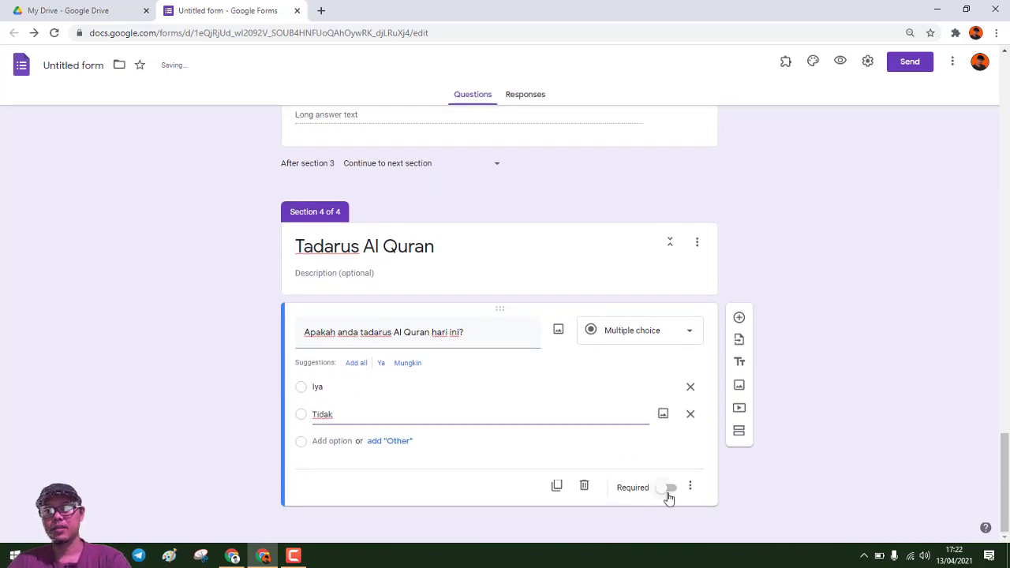
left_click(668, 488)
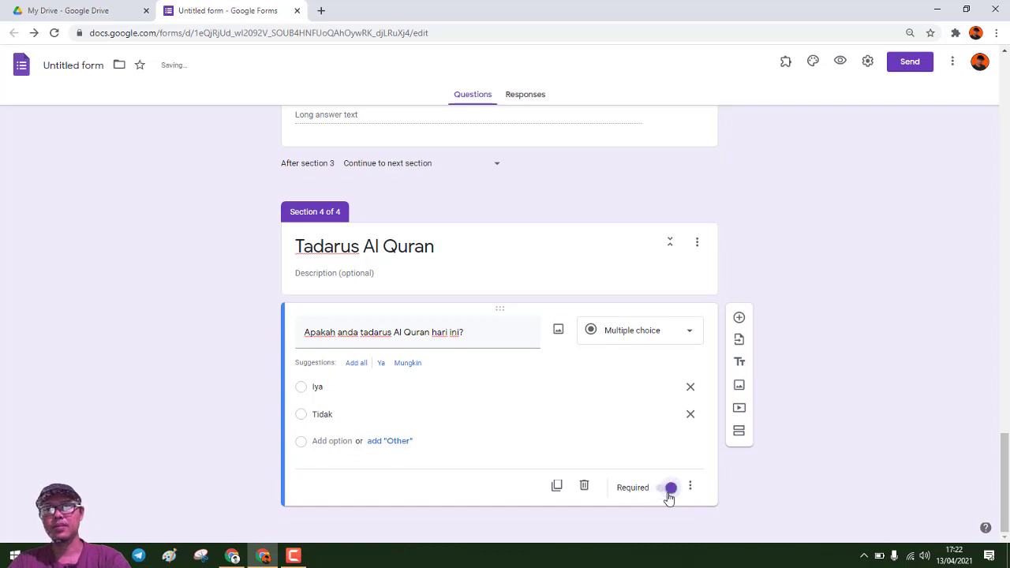
Step: Add a short-answer question titled "Surat yang dibaca" below the tadarus question
left_click(738, 317)
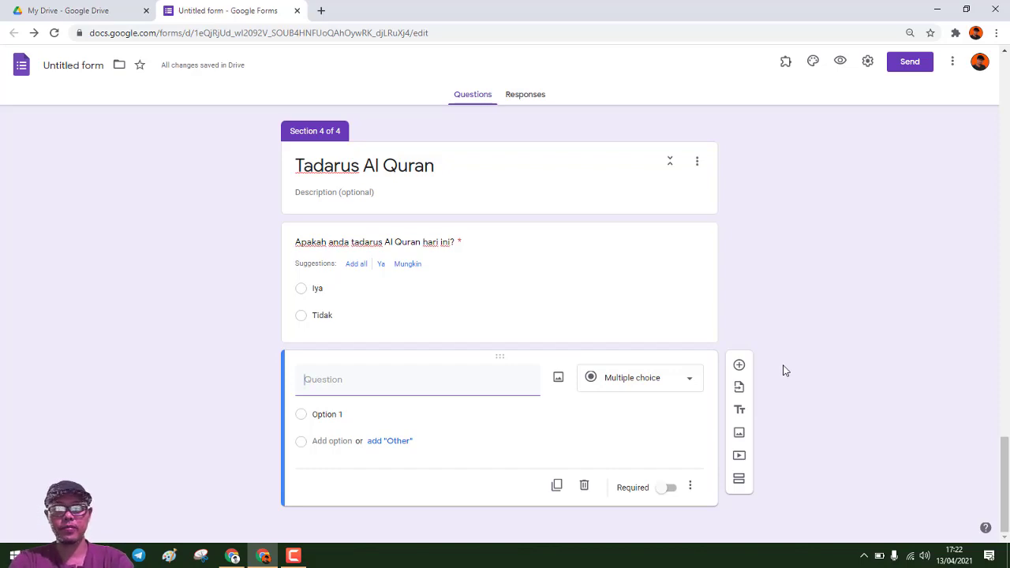
type("Sura")
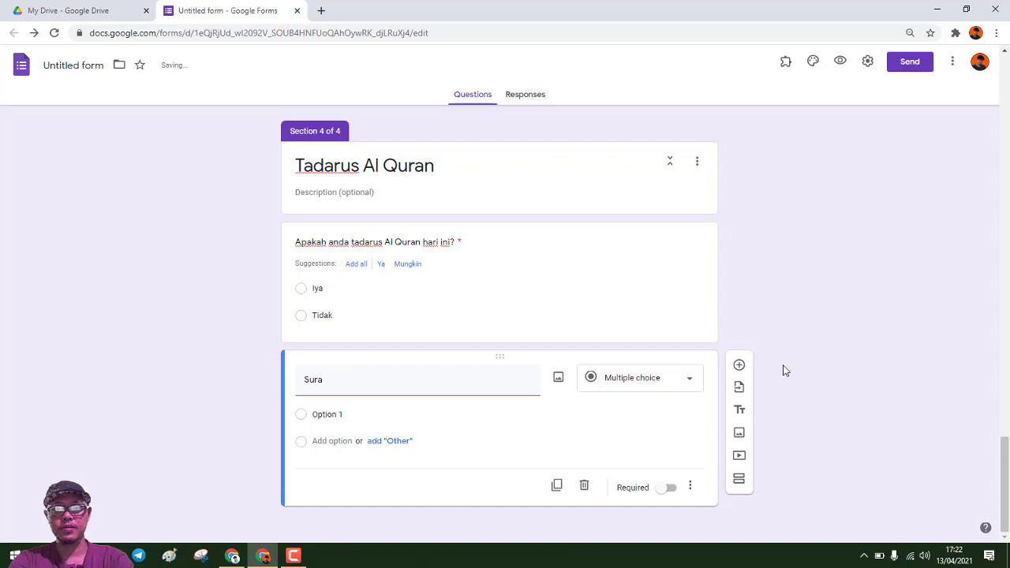
type("t ")
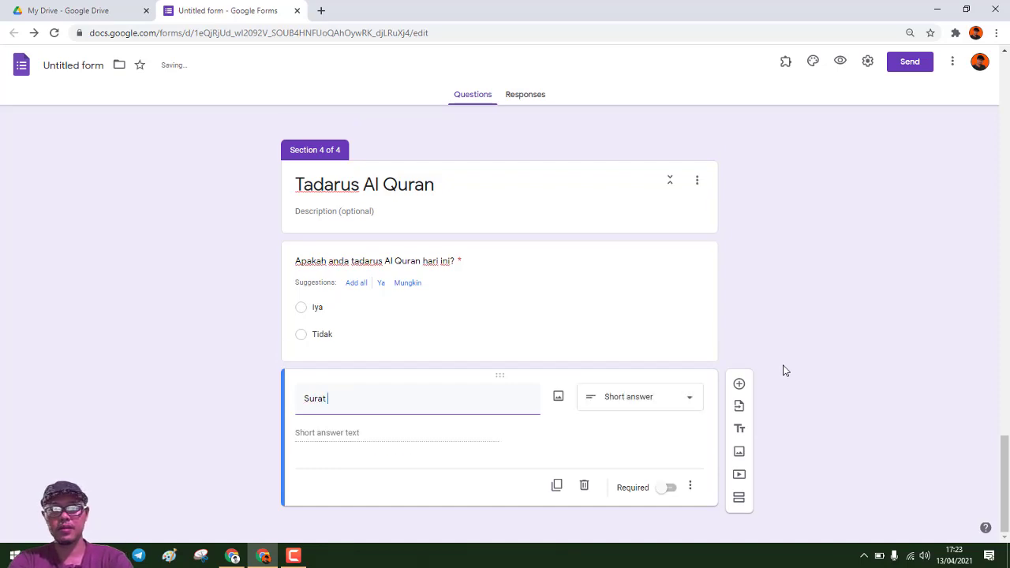
type("yang dibaca")
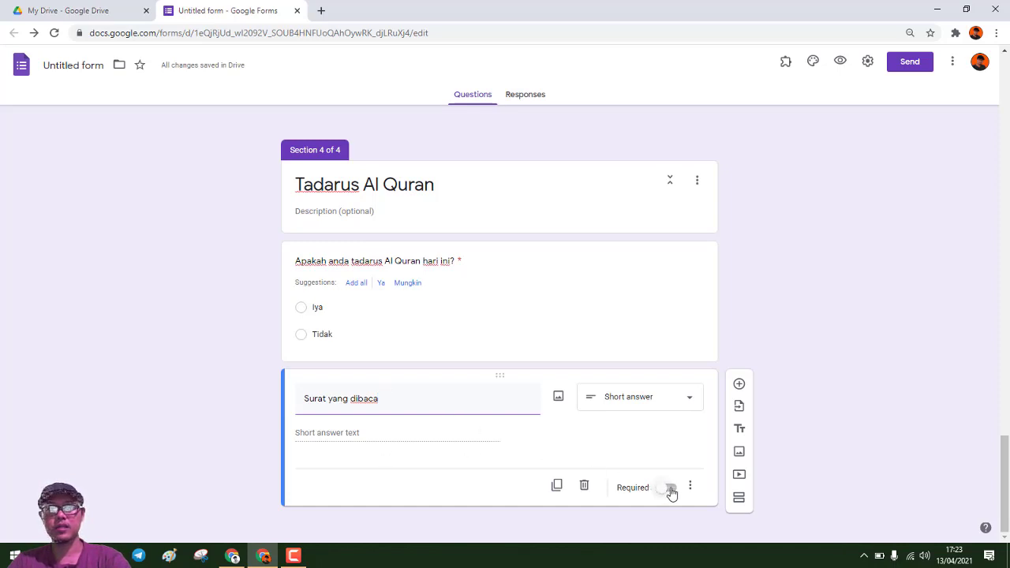
left_click(549, 302)
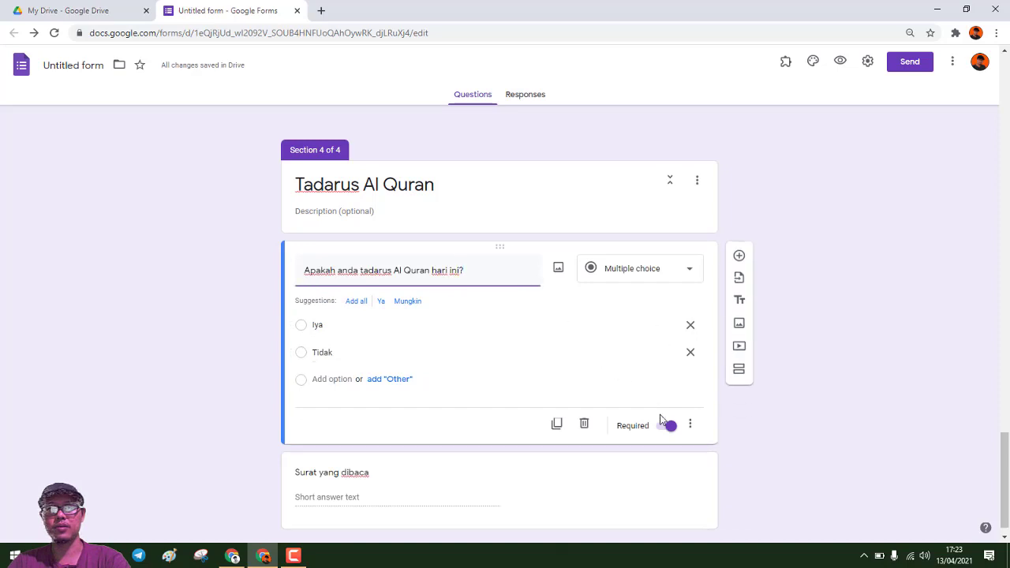
left_click(619, 487)
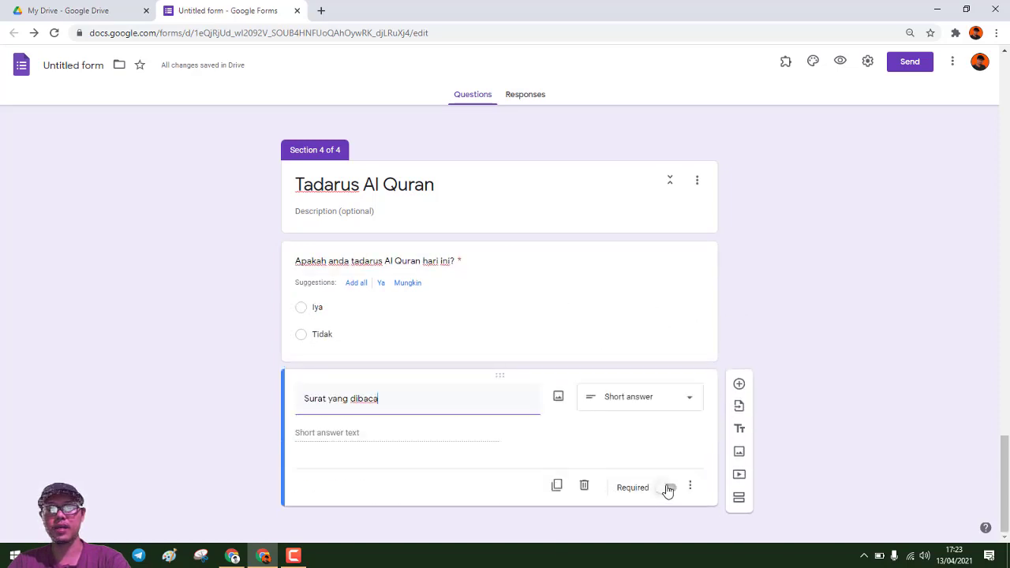
Step: Reword the title of the surat question to "Apa surat yang anda baca hari ini?"
left_click(305, 400)
key("Delete")
type("Apa ")
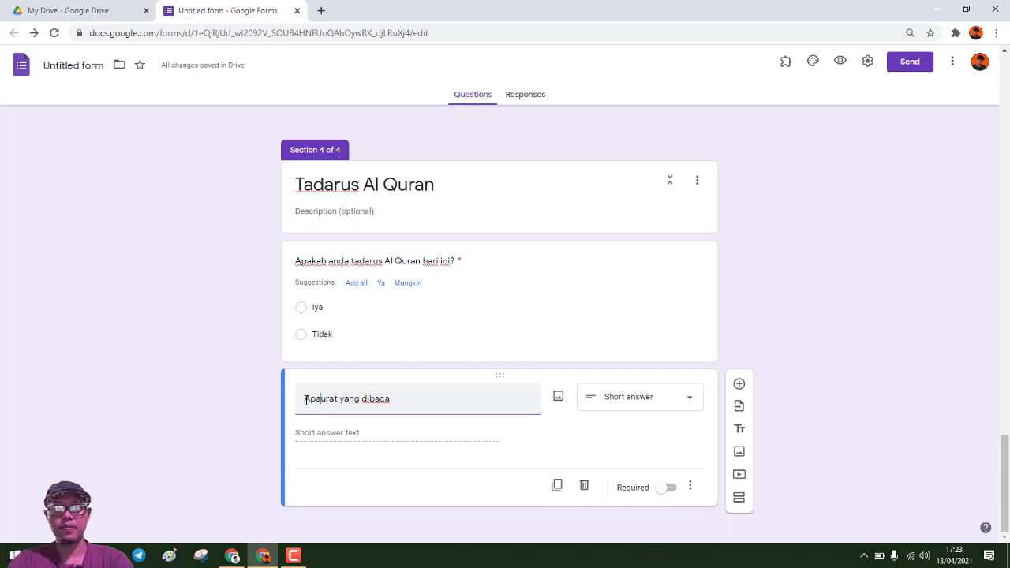
type("sur")
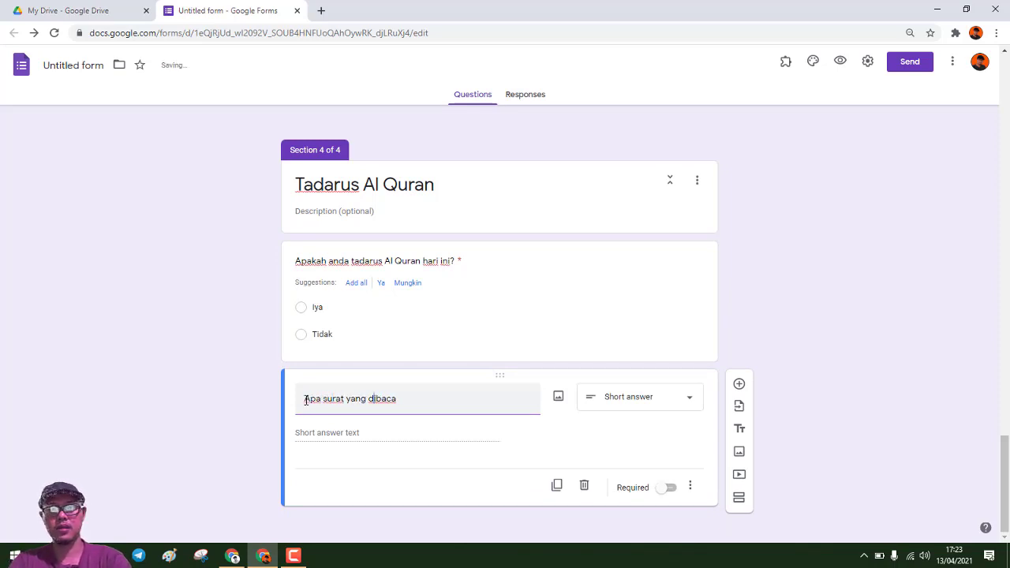
type("at yang anda")
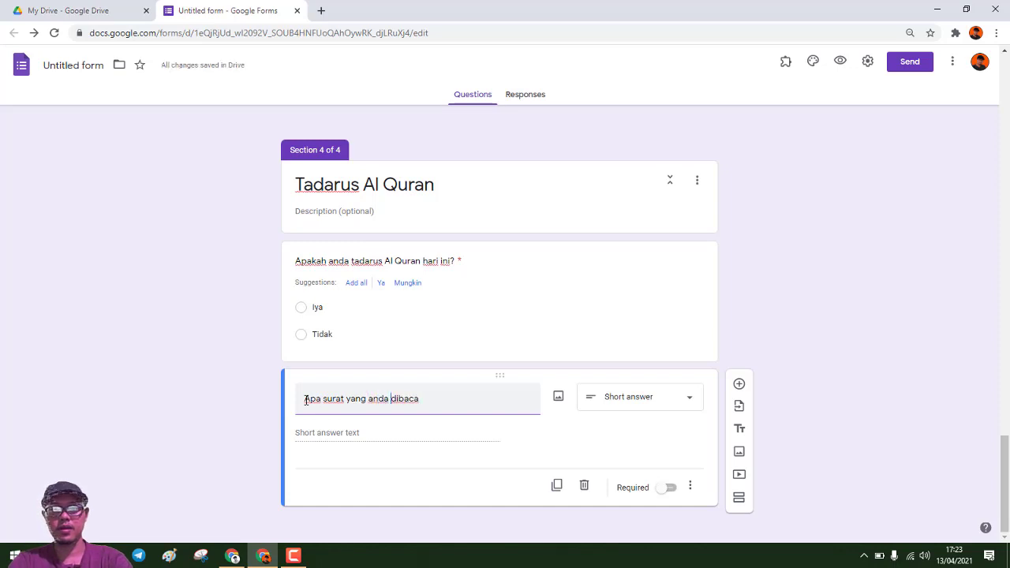
key("shift+Right")
key("shift+Right")
key("Delete")
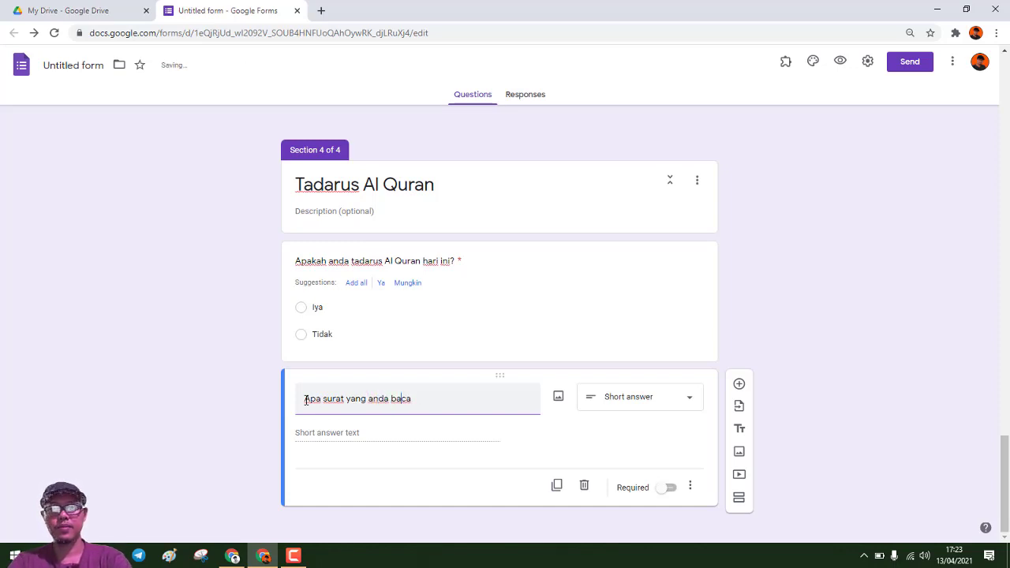
type("hari ini?")
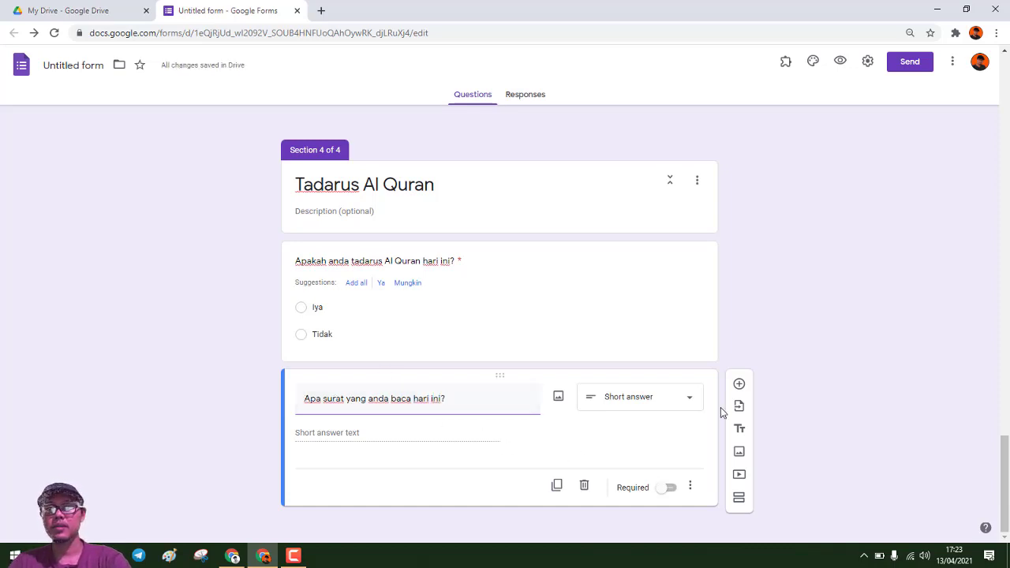
Step: Add a short-answer question titled "Ayat ke berapa?" below the surat question
left_click(739, 386)
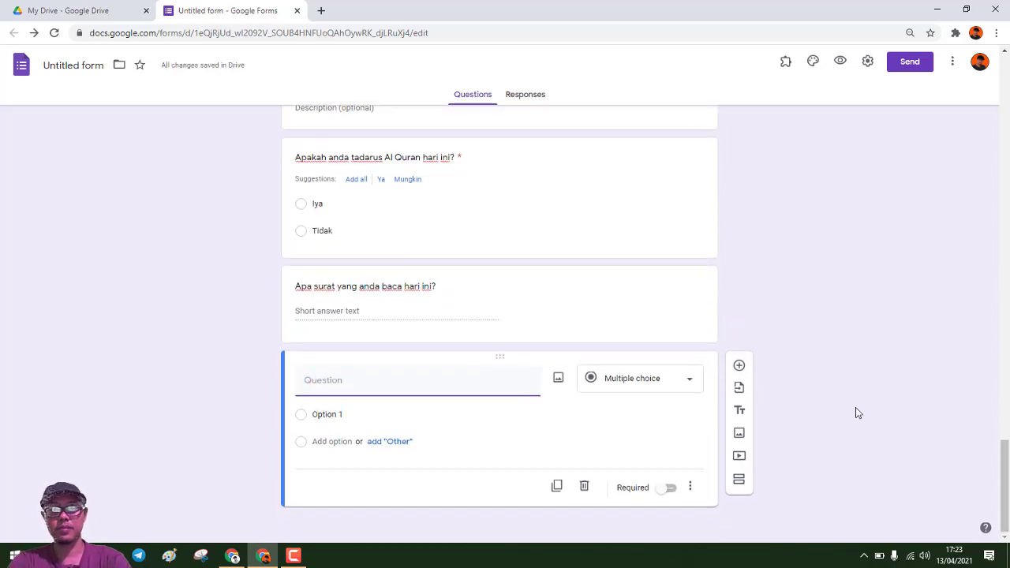
type("Ayat")
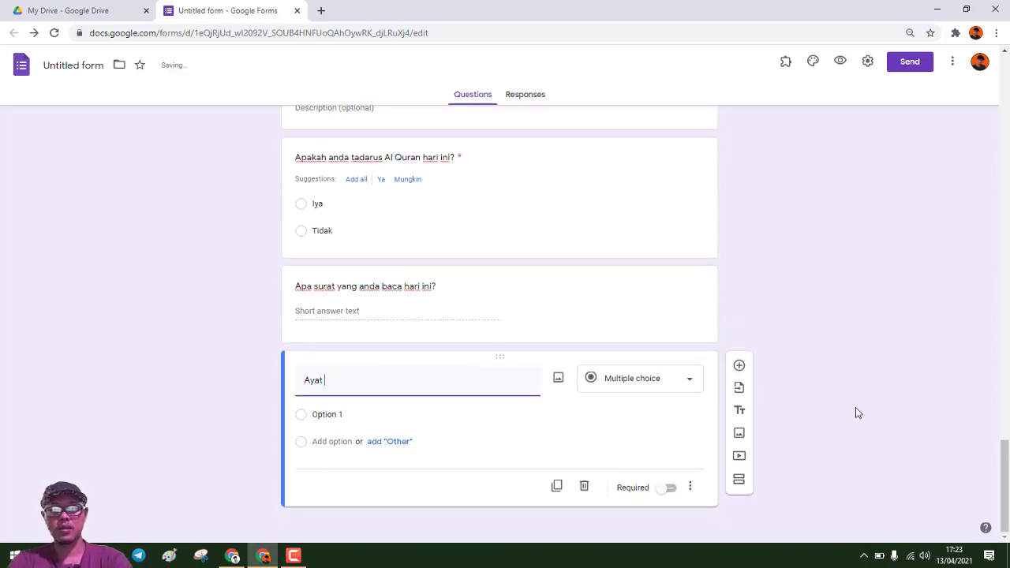
type(" ke bepara")
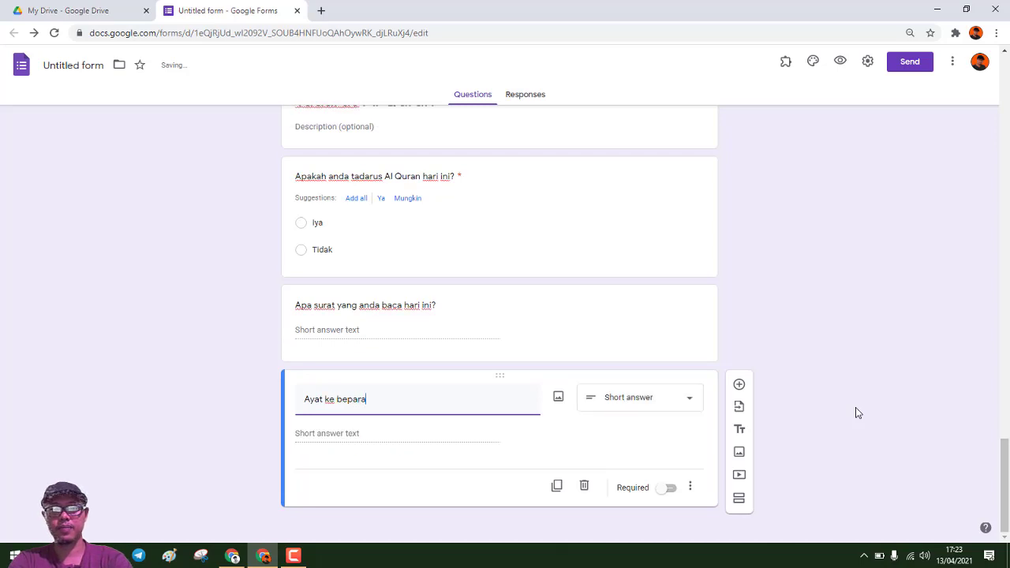
key("BackSpace")
key("BackSpace")
key("BackSpace")
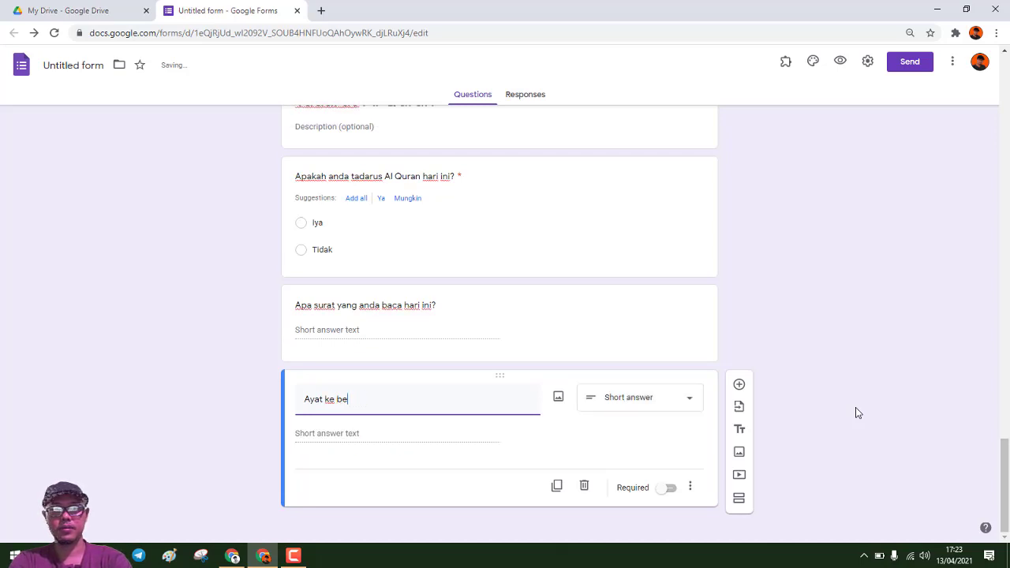
type("rapa")
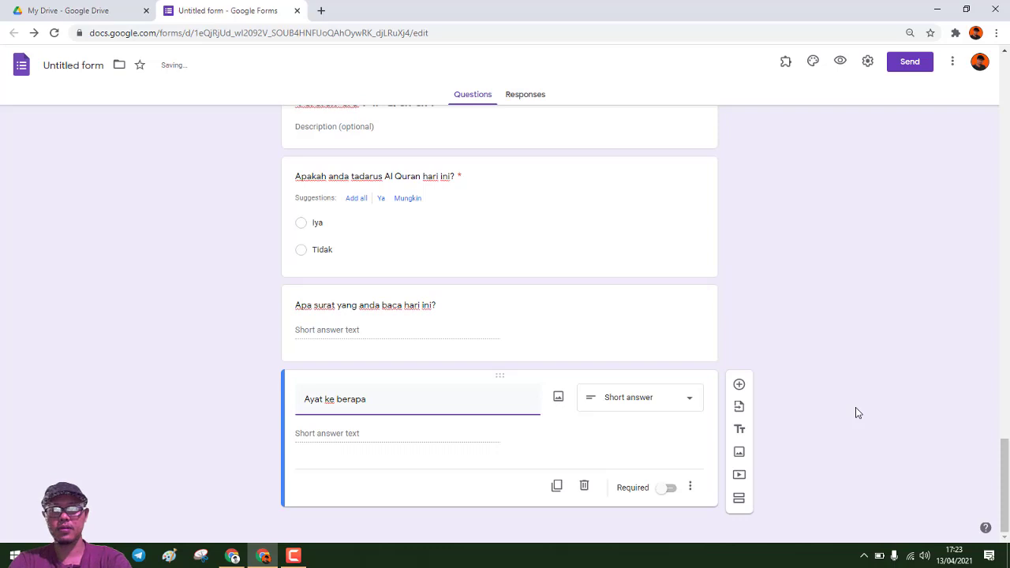
type("?")
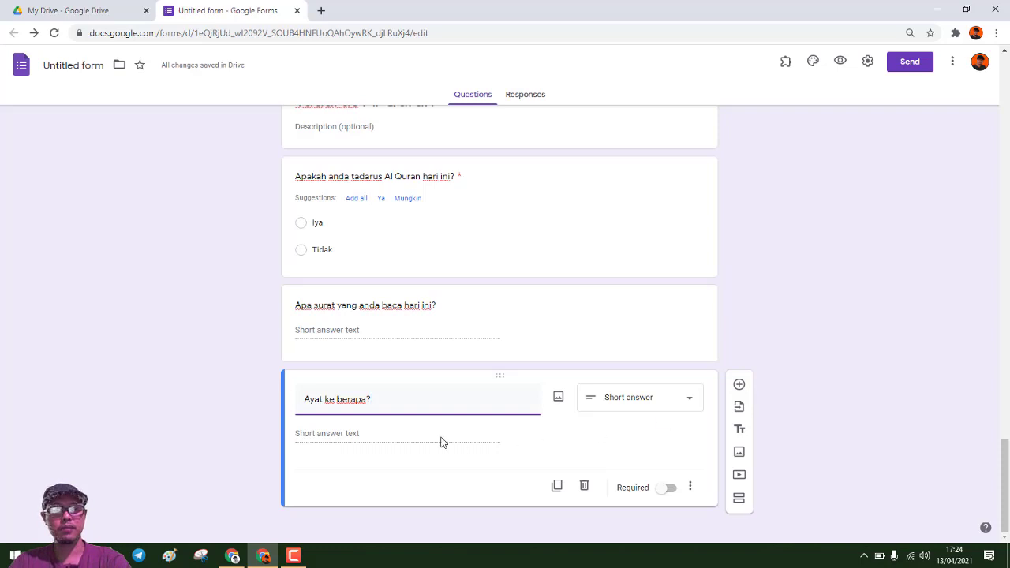
left_click(338, 334)
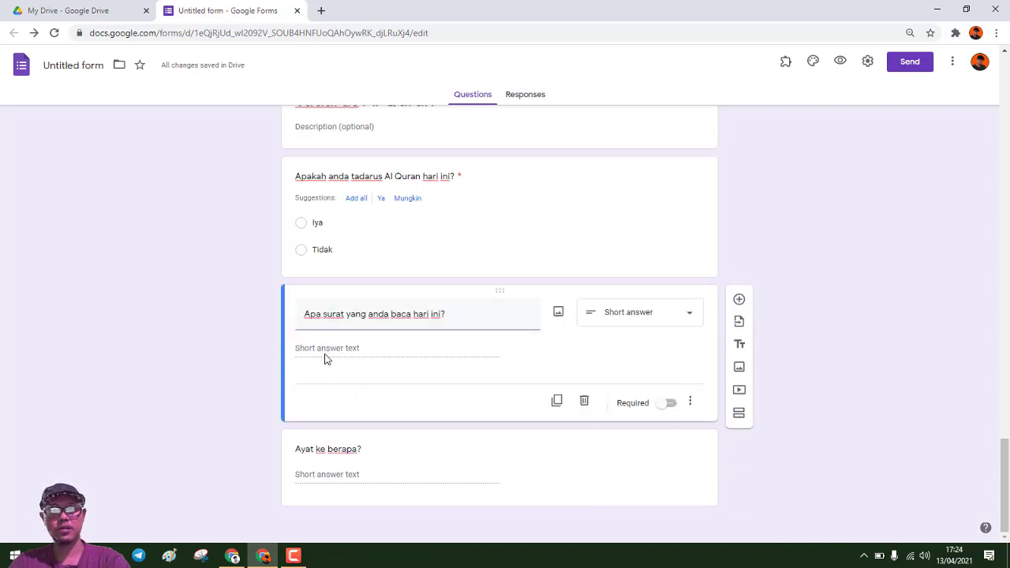
left_click(321, 476)
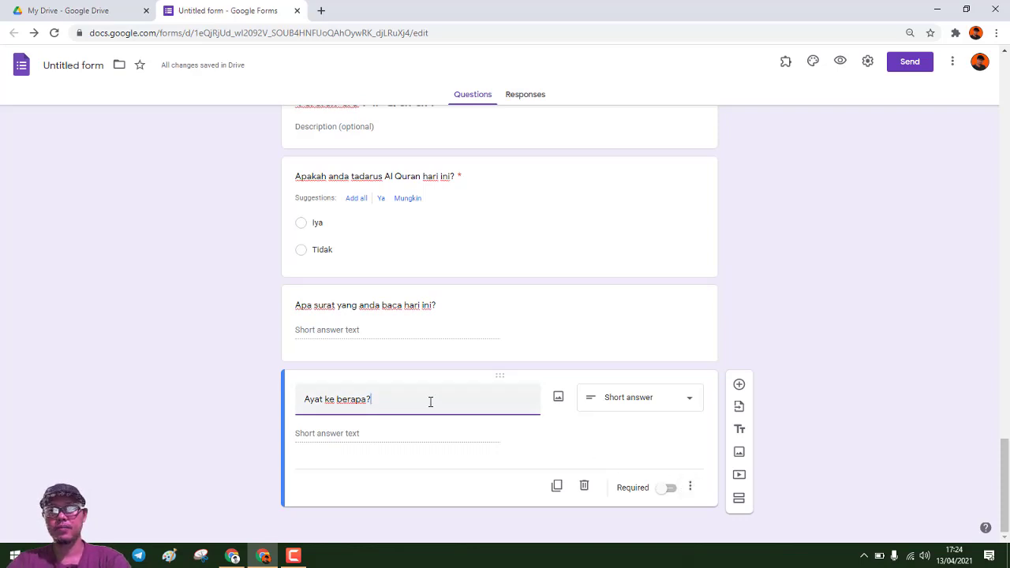
left_click(435, 306)
left_click(453, 313)
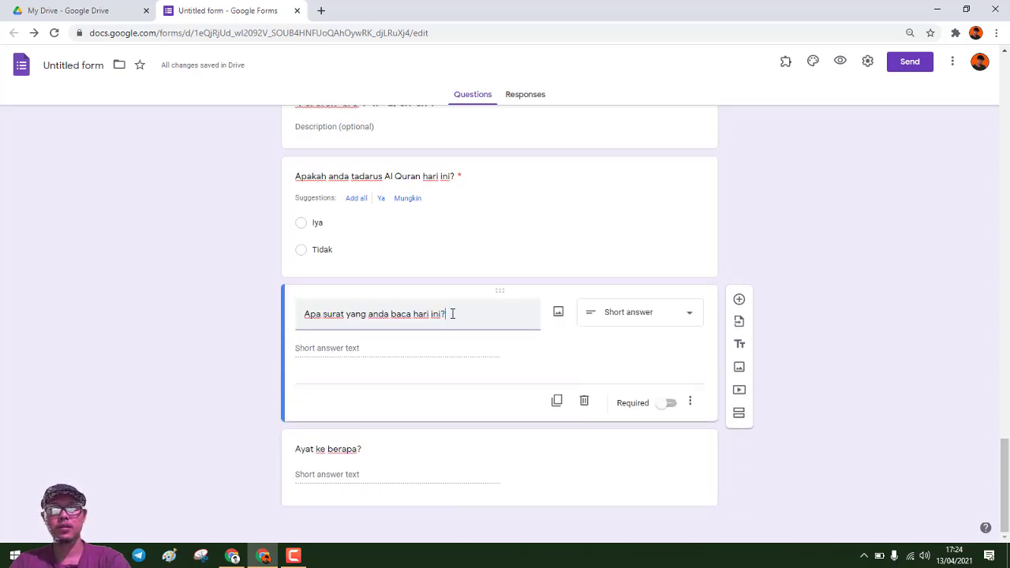
left_click(363, 451)
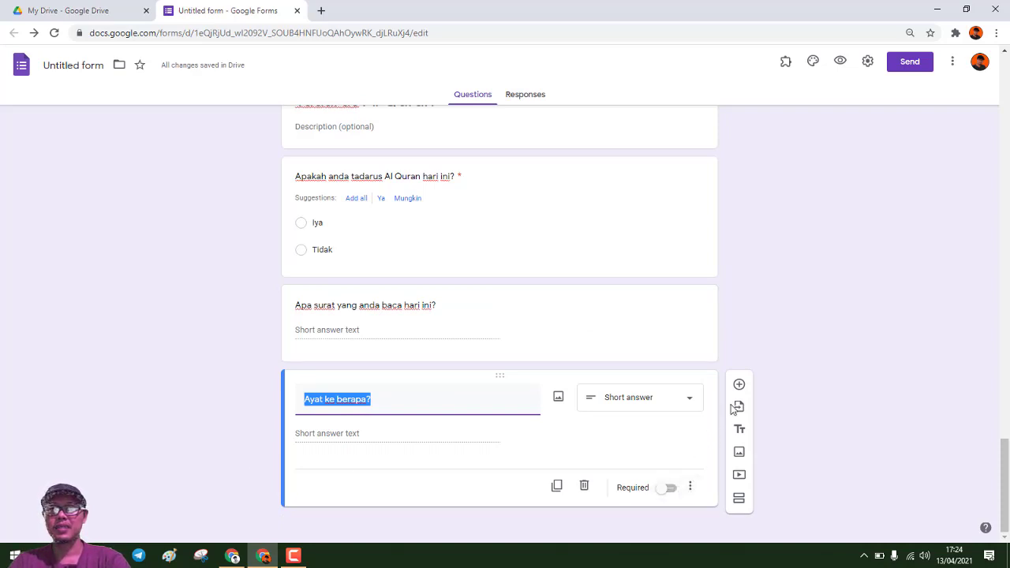
Step: Add a description reading "Mulai ayat 1 sampai dengan 7" to the "Ayat ke berapa?" question
left_click(691, 488)
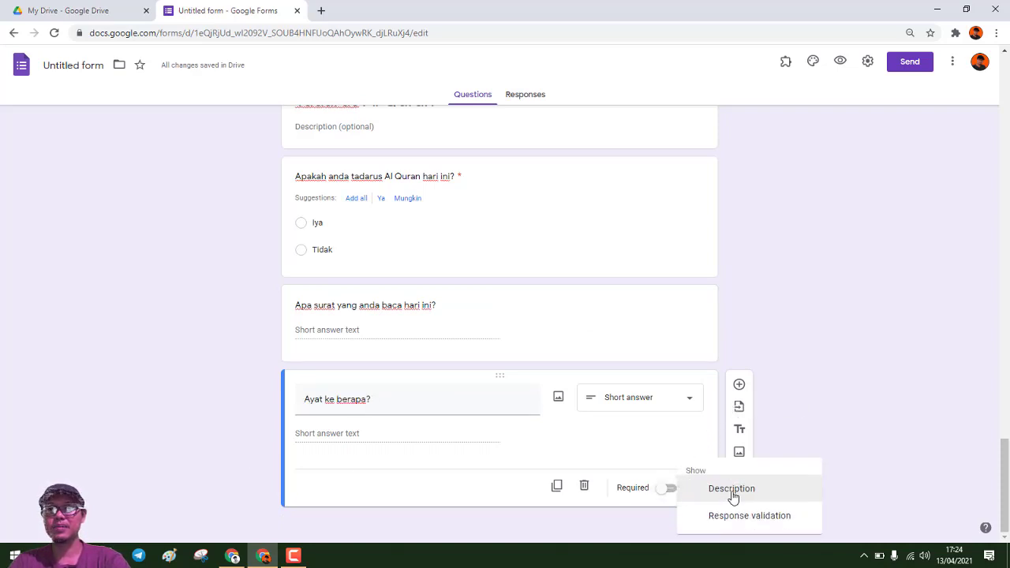
left_click(731, 494)
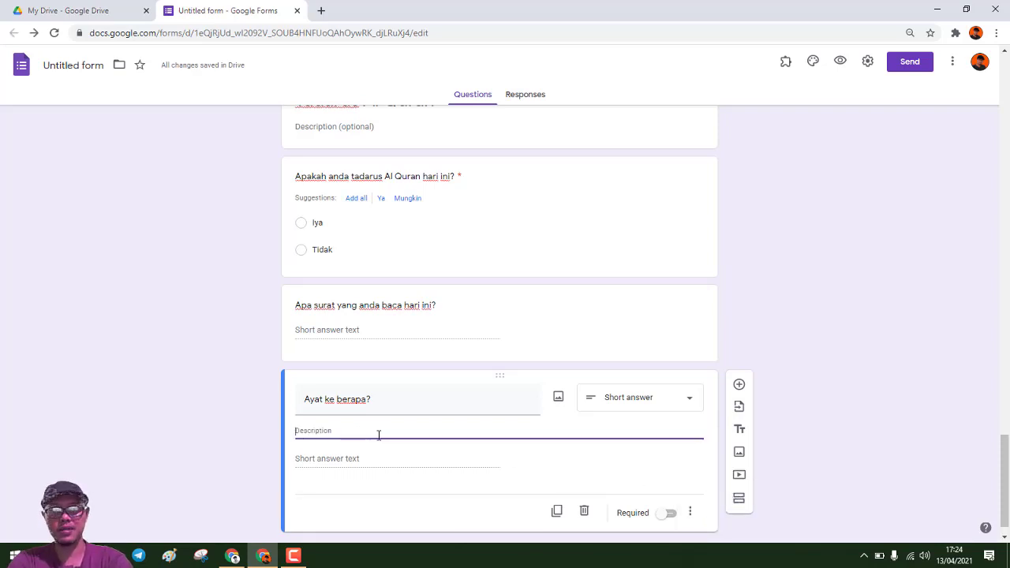
type("Mulai s")
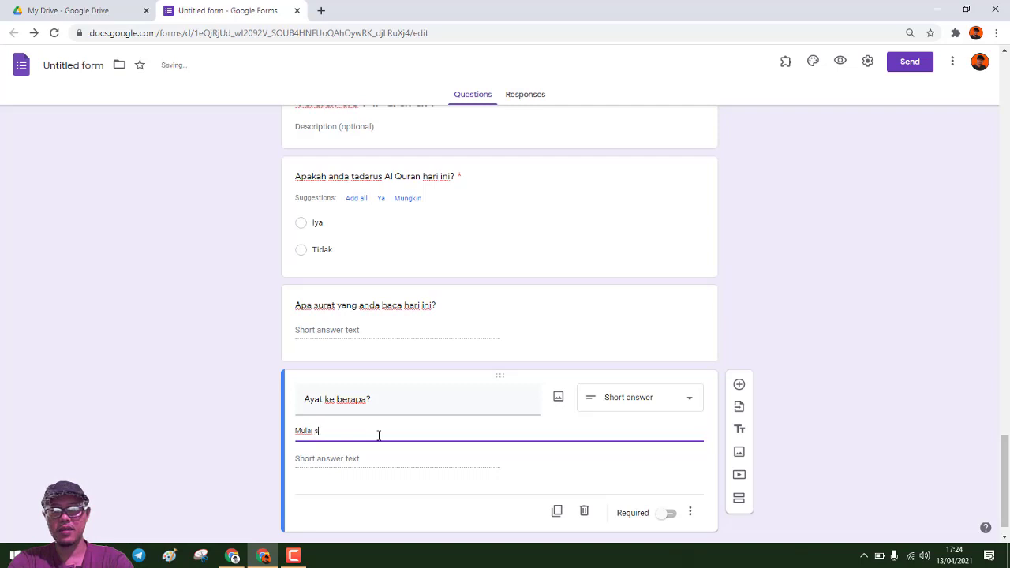
type("udah")
key("BackSpace")
key("BackSpace")
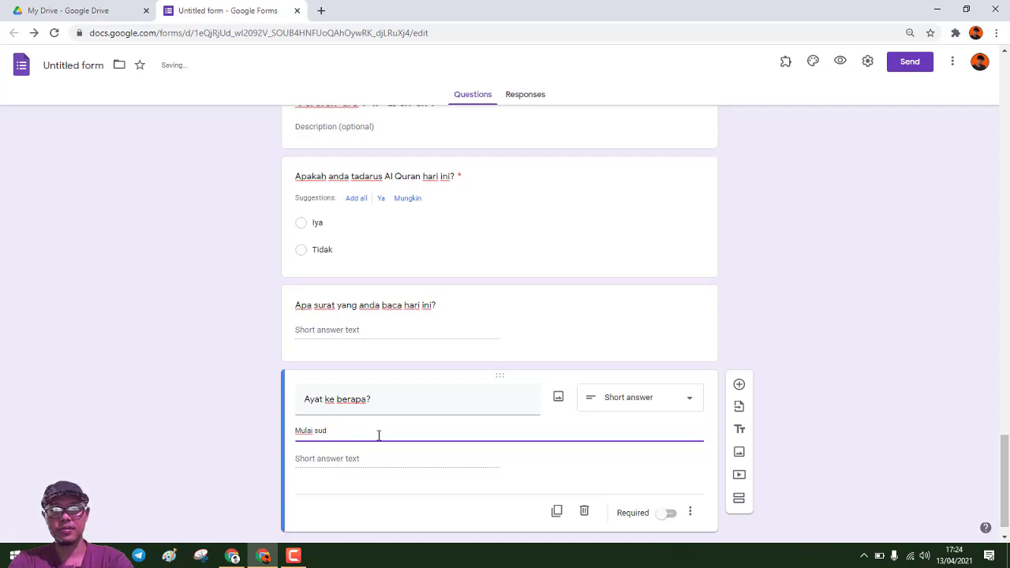
type("at")
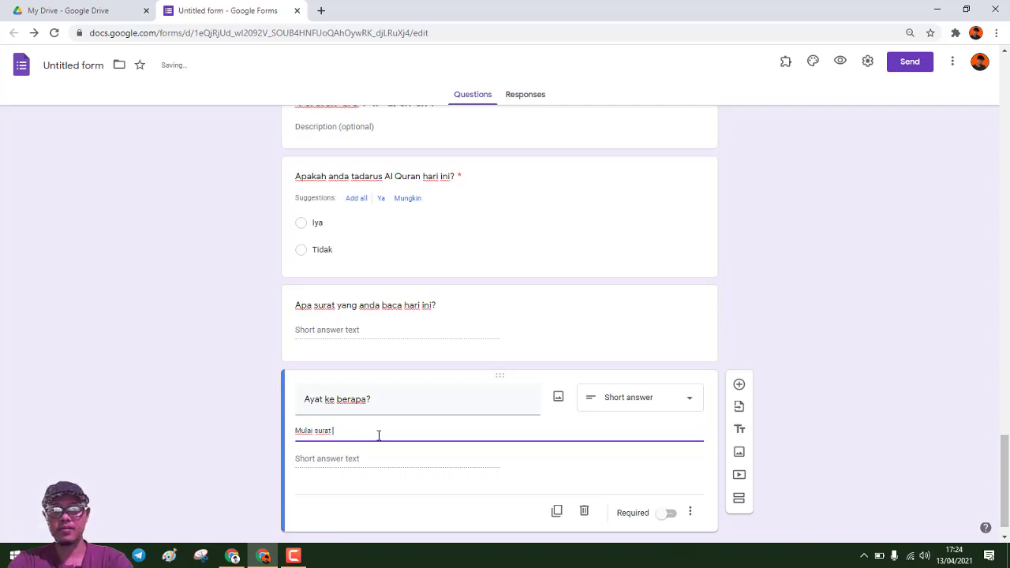
key("BackSpace")
key("BackSpace")
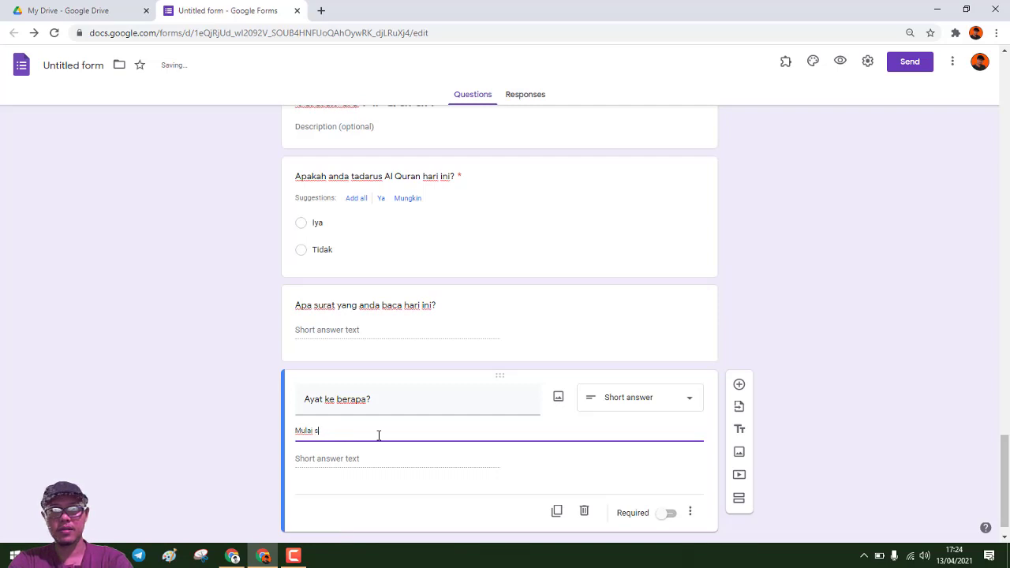
type("ayat 1 sam[a")
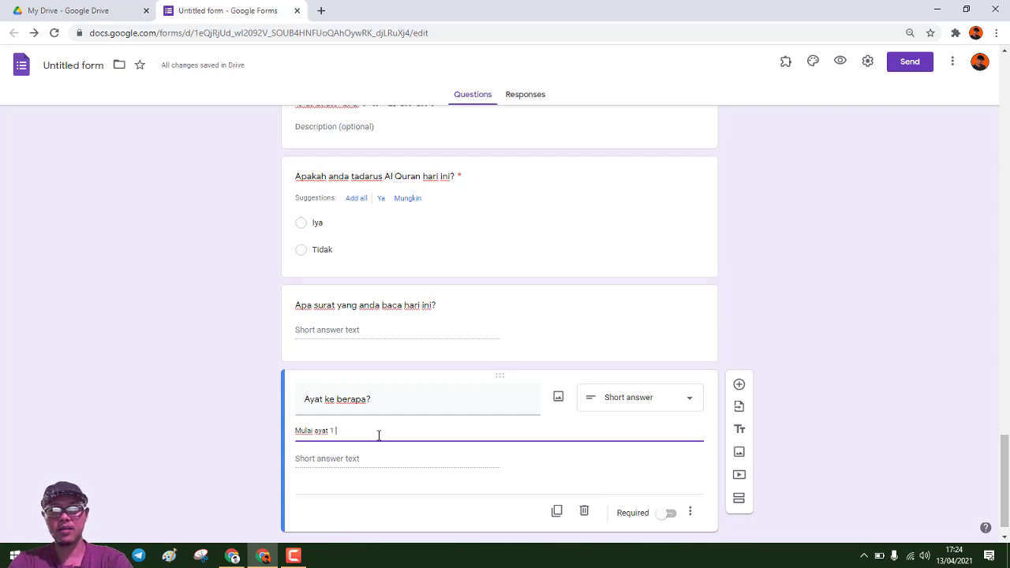
key("BackSpace")
key("BackSpace")
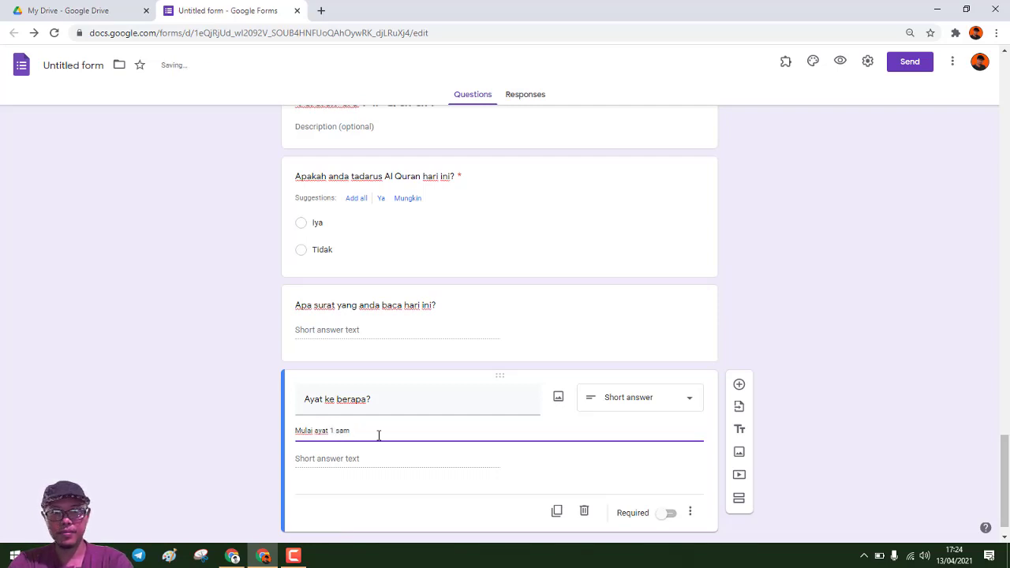
type("pai dengan")
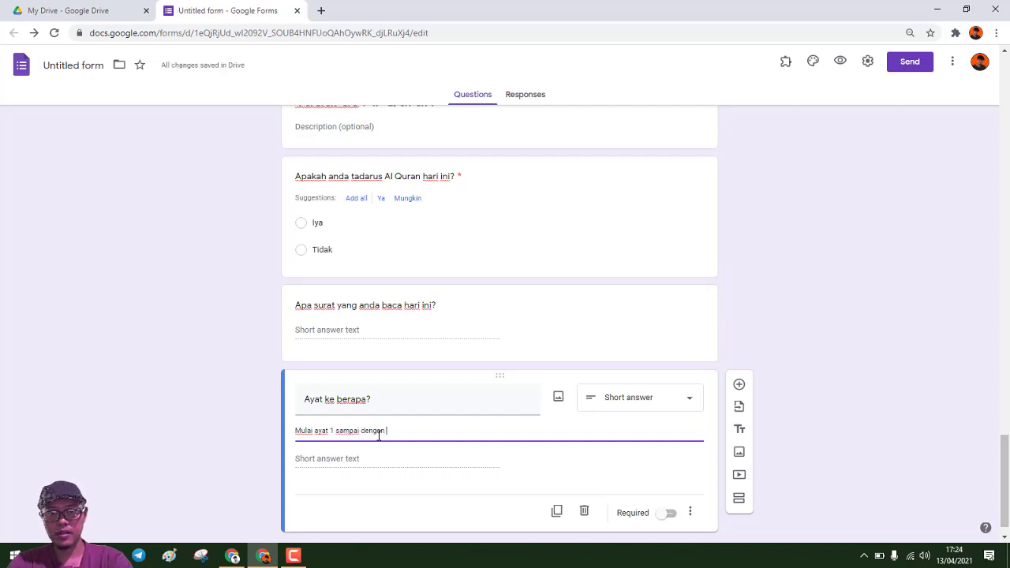
key("BackSpace")
Step: Reword the start of the ayat question's description so it reads "Misalnya, mulai ayat 1 sampai dengan 7"
left_click(299, 430)
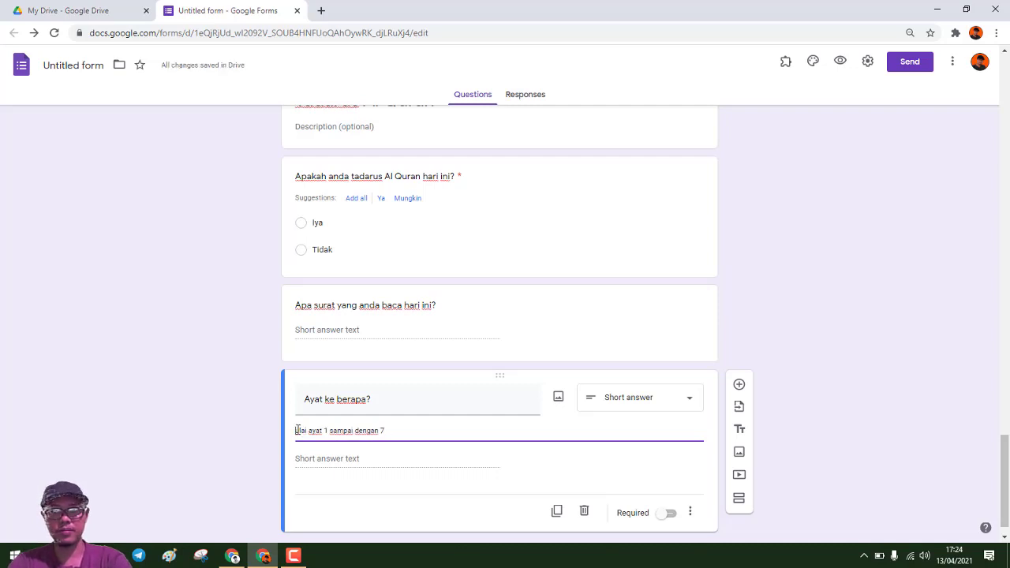
type("isalnya")
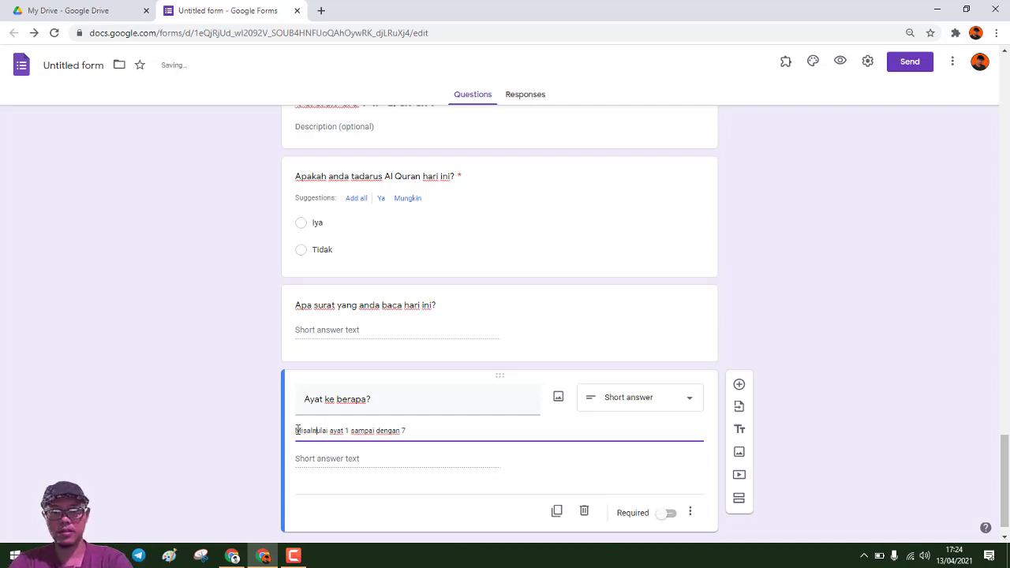
type(", ")
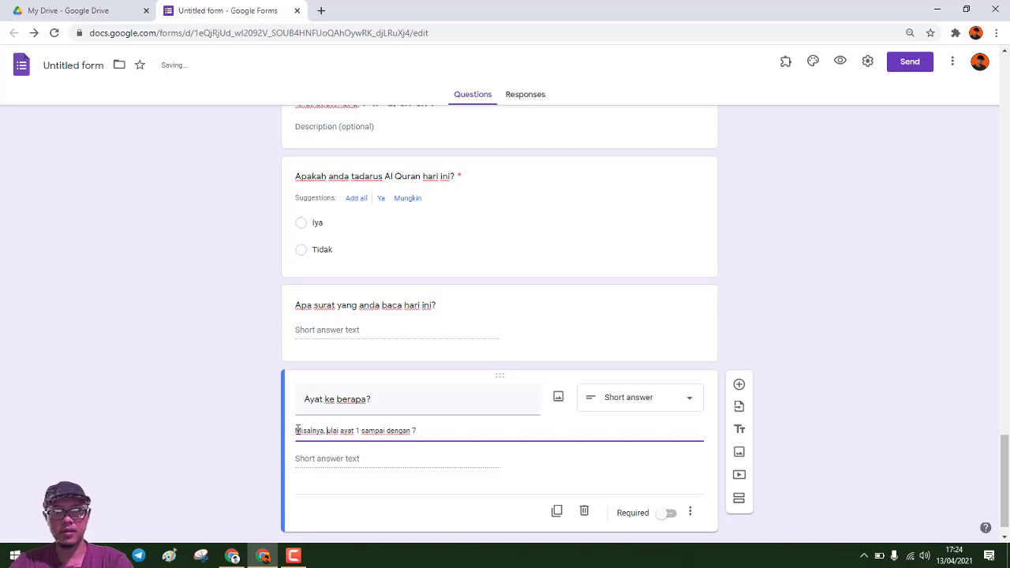
type("m")
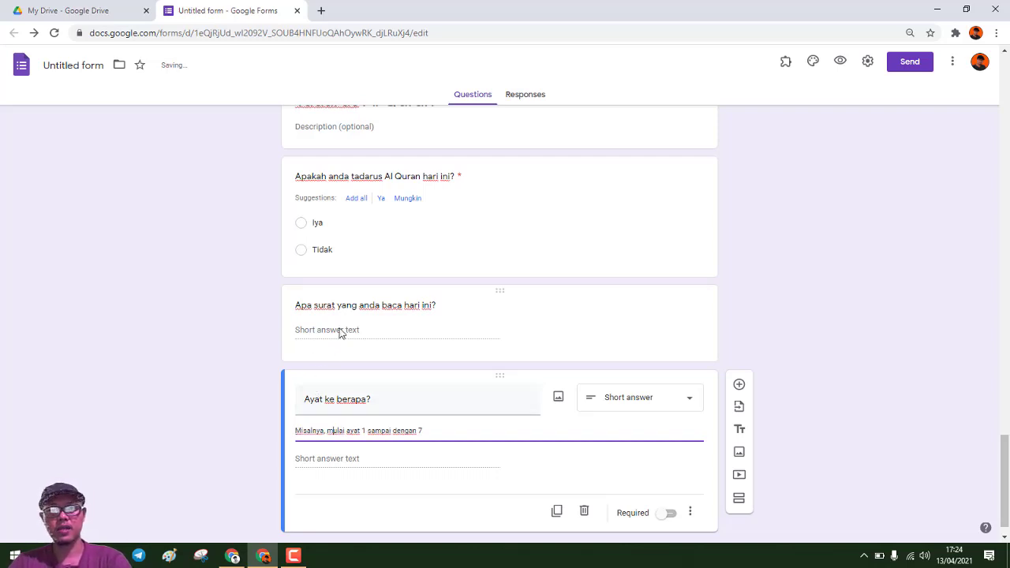
Step: Add a description reading "Misalnya, Al Fatihah" to the "Apa surat yang anda baca hari ini?" question
left_click(469, 183)
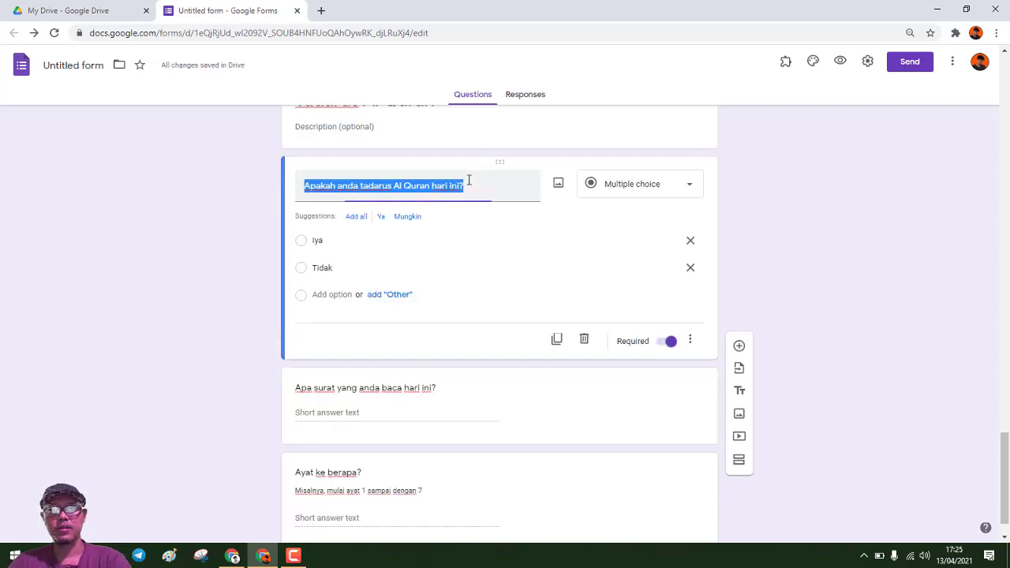
left_click(486, 408)
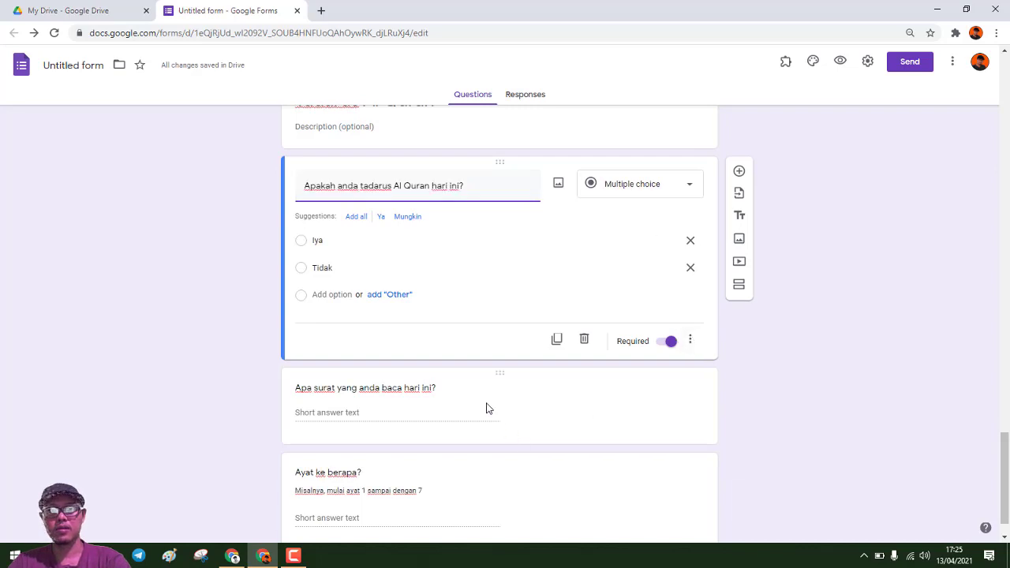
left_click(690, 381)
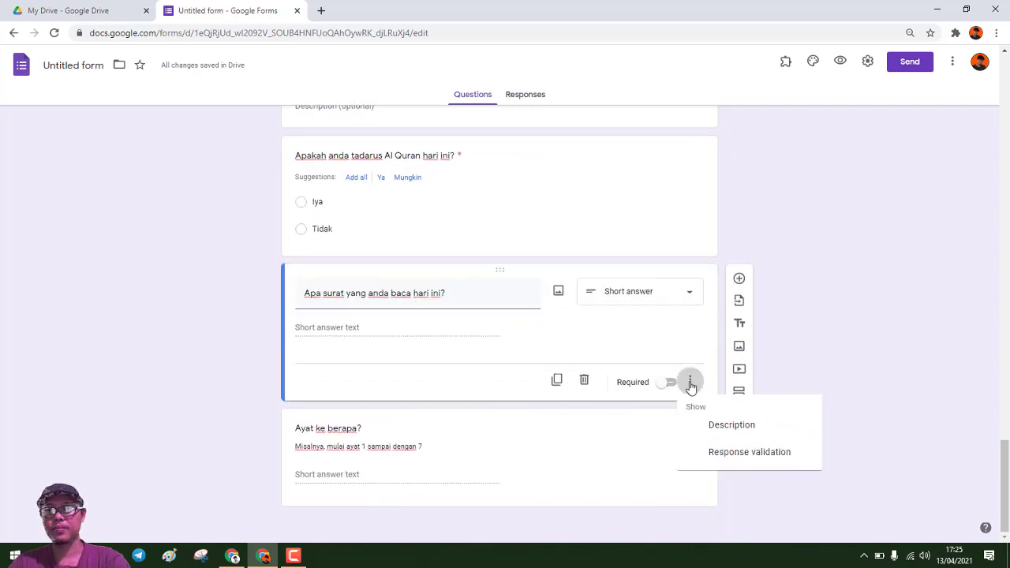
left_click(732, 426)
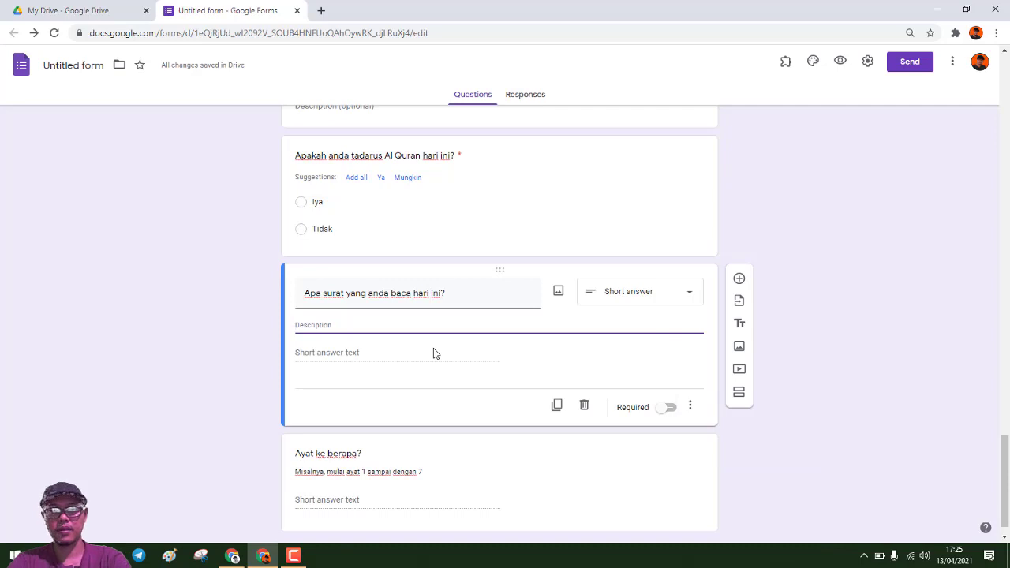
type("Misalnya")
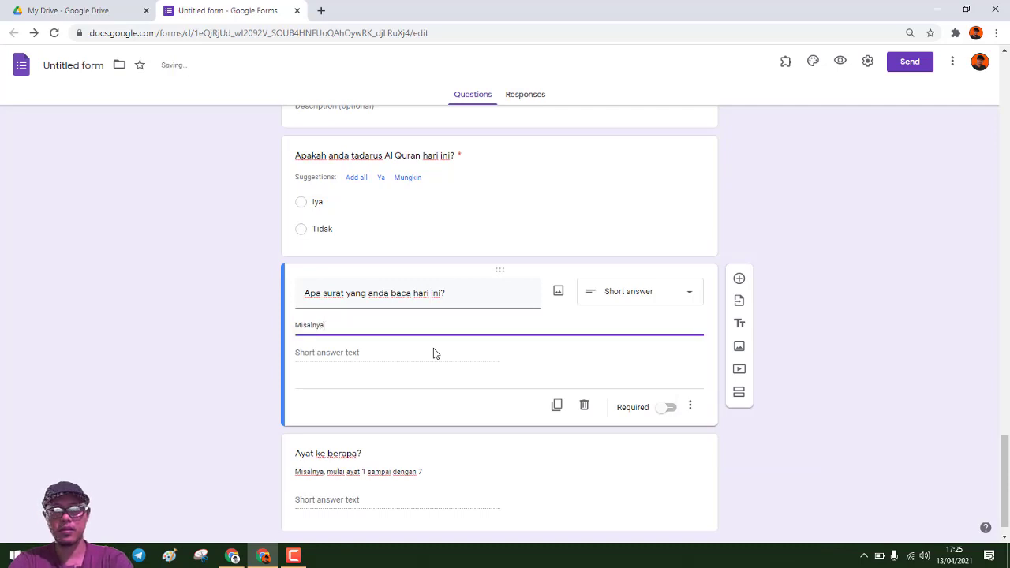
type(", Al")
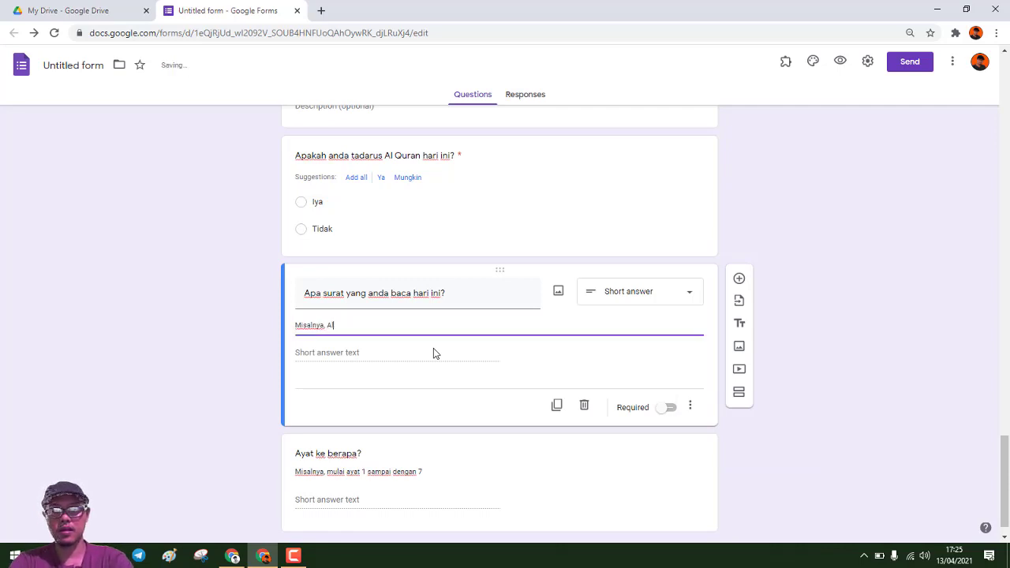
type(" Fati")
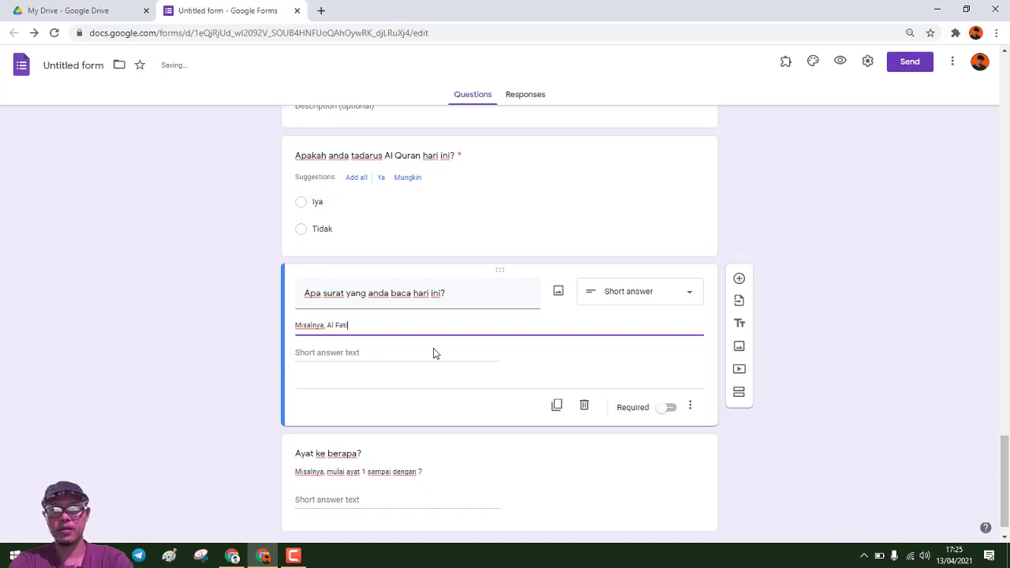
type("hah")
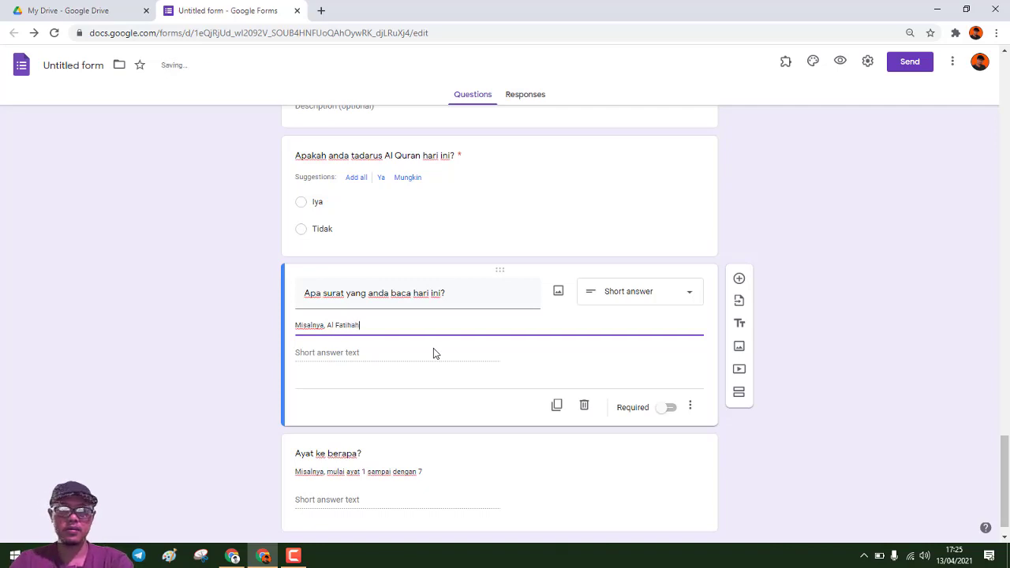
left_click(192, 406)
scroll(198, 406, "down", 1)
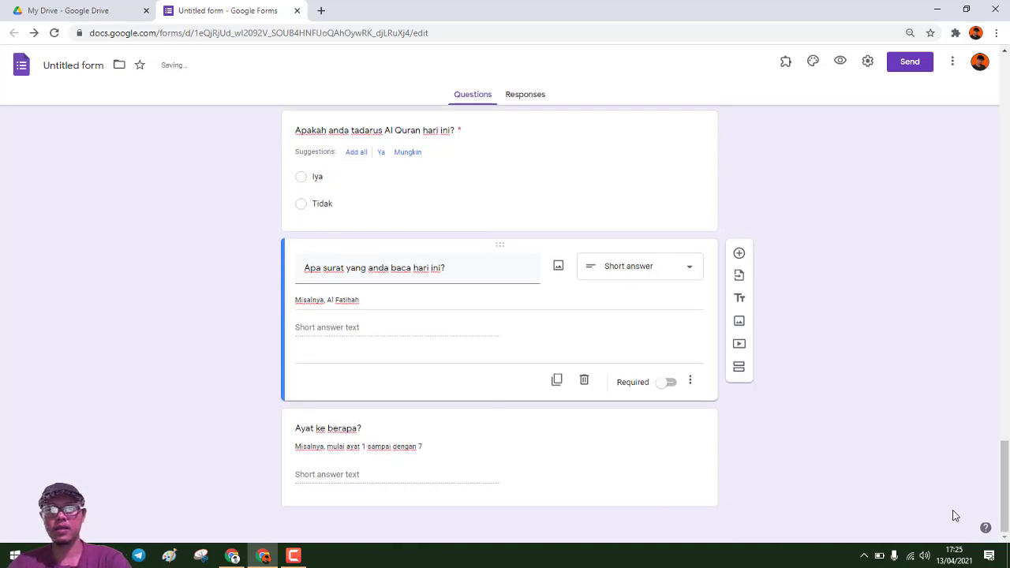
Step: Look over the form's sections and open the form's preview
left_click(639, 482)
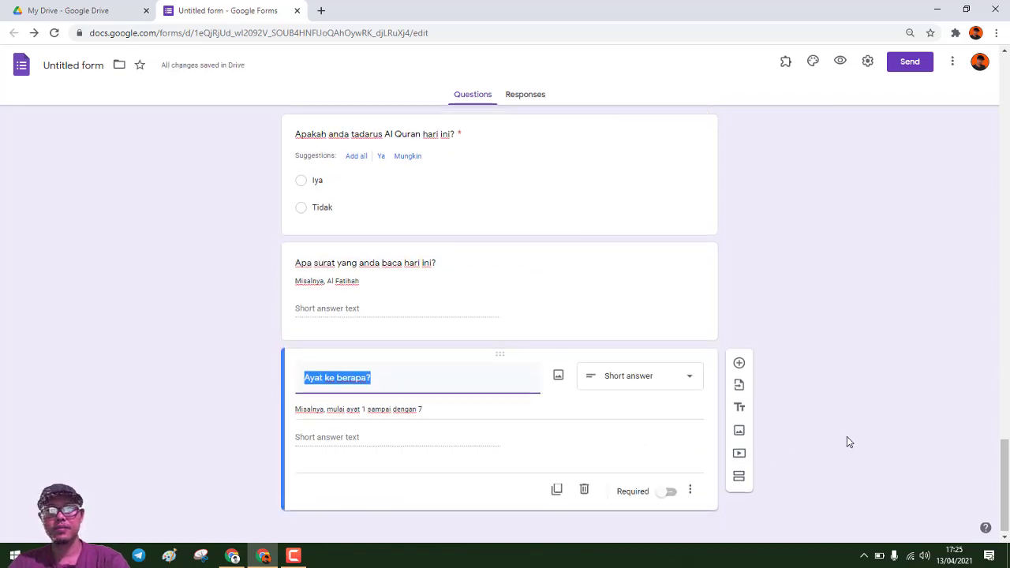
scroll(847, 438, "up", 10)
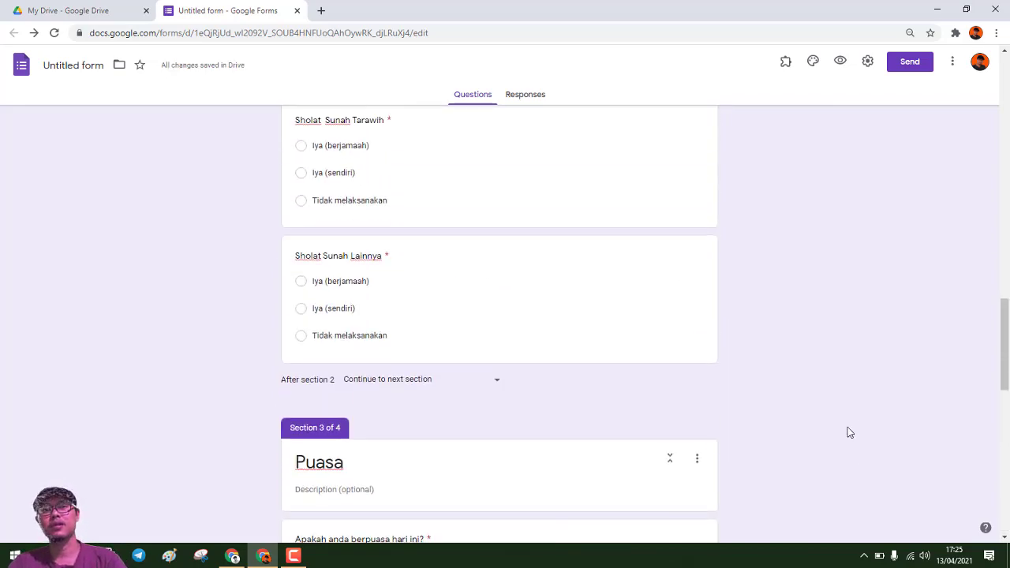
scroll(849, 432, "up", 12)
scroll(849, 433, "down", 20)
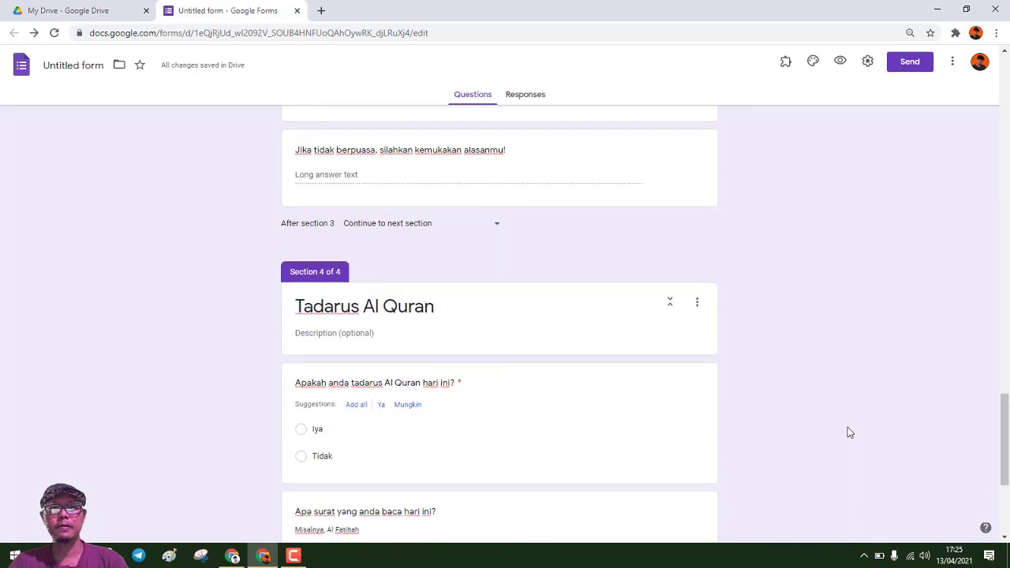
scroll(849, 432, "down", 3)
left_click(838, 466)
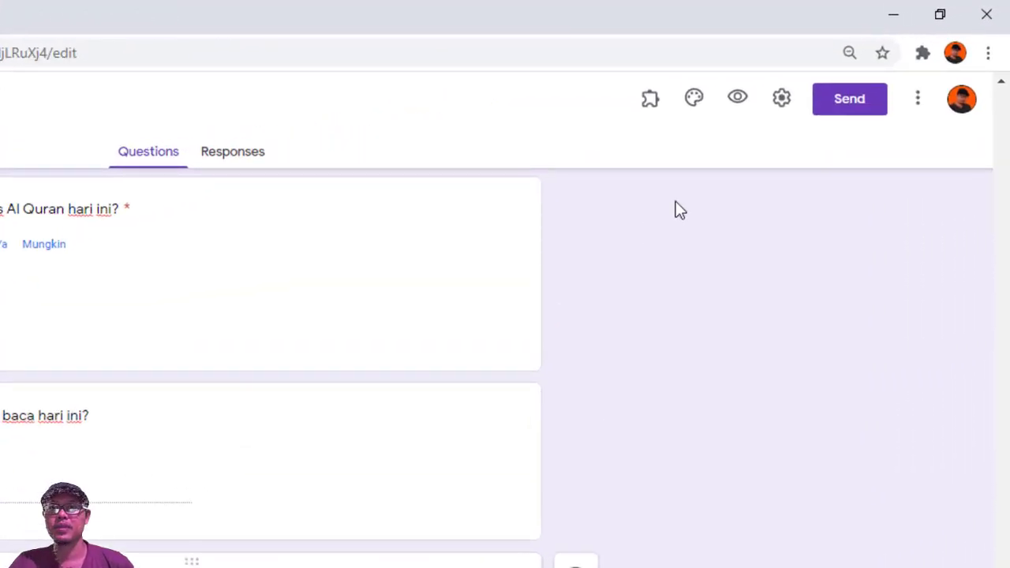
left_click(736, 103)
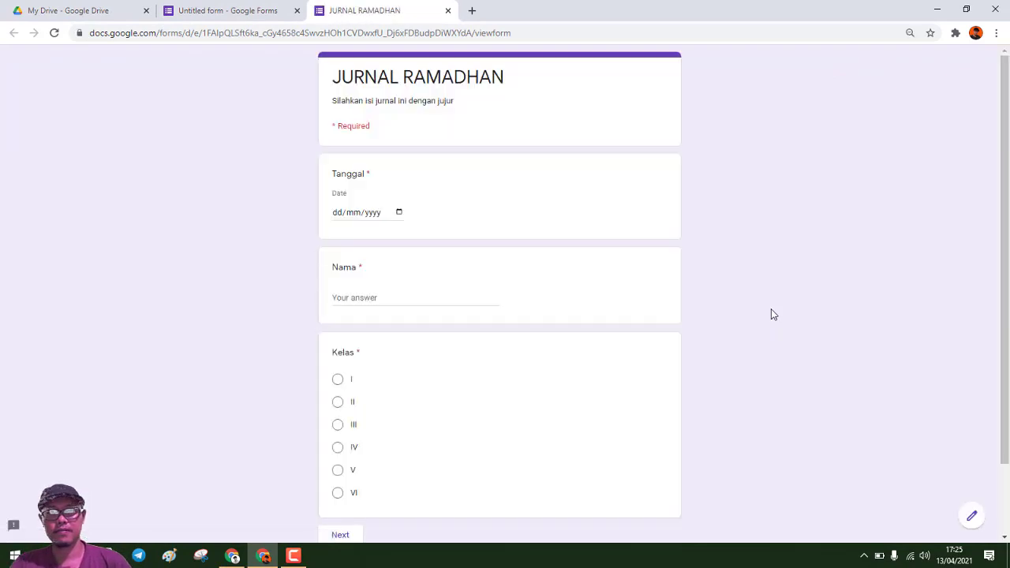
Step: Fill in the previewed first page with date 13/04/2021, the student's name and Kelas V, and continue to the Sholat section
left_click(400, 210)
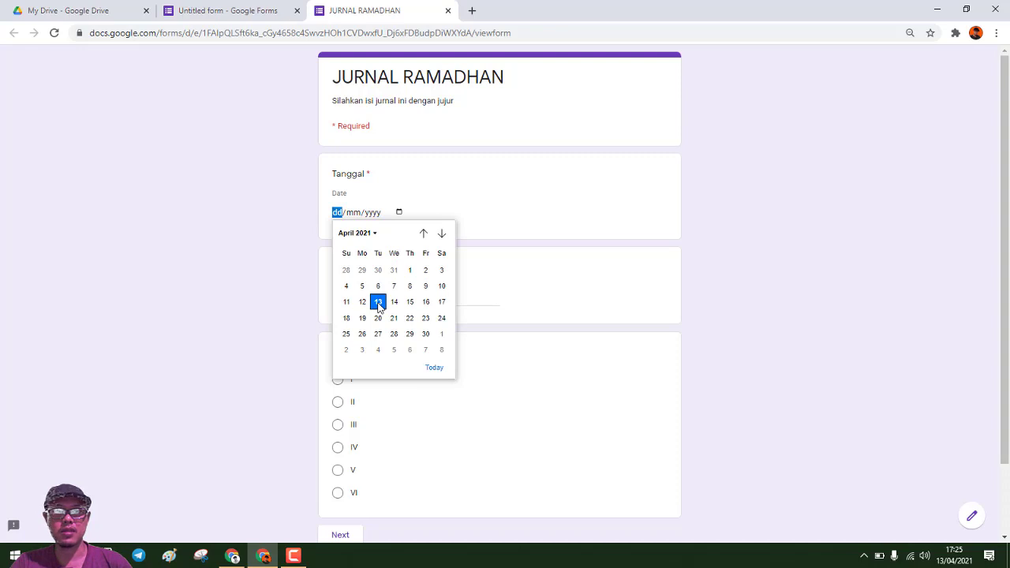
left_click(378, 304)
scroll(234, 313, "down", 1)
left_click(350, 234)
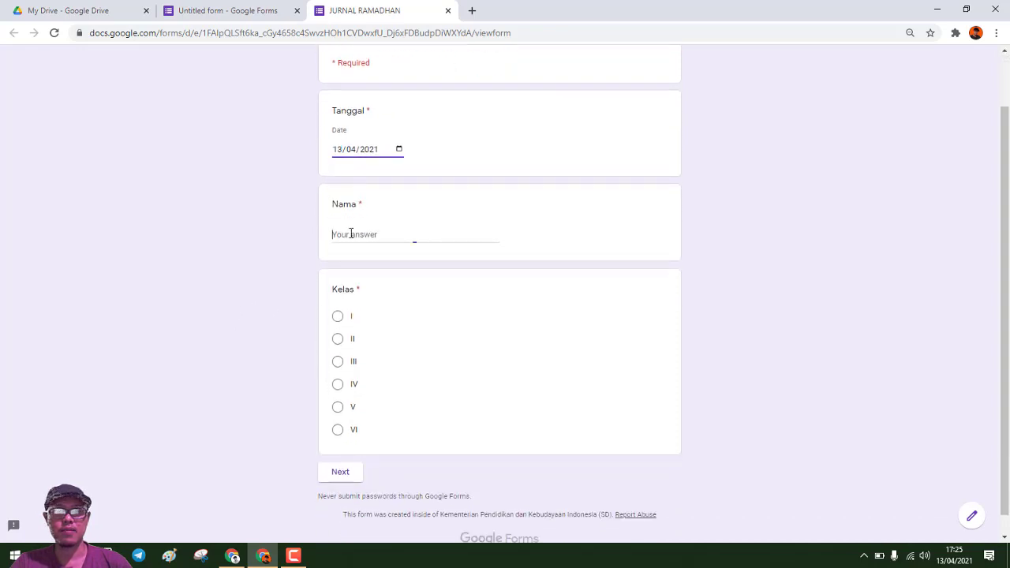
scroll(340, 268, "down", 1)
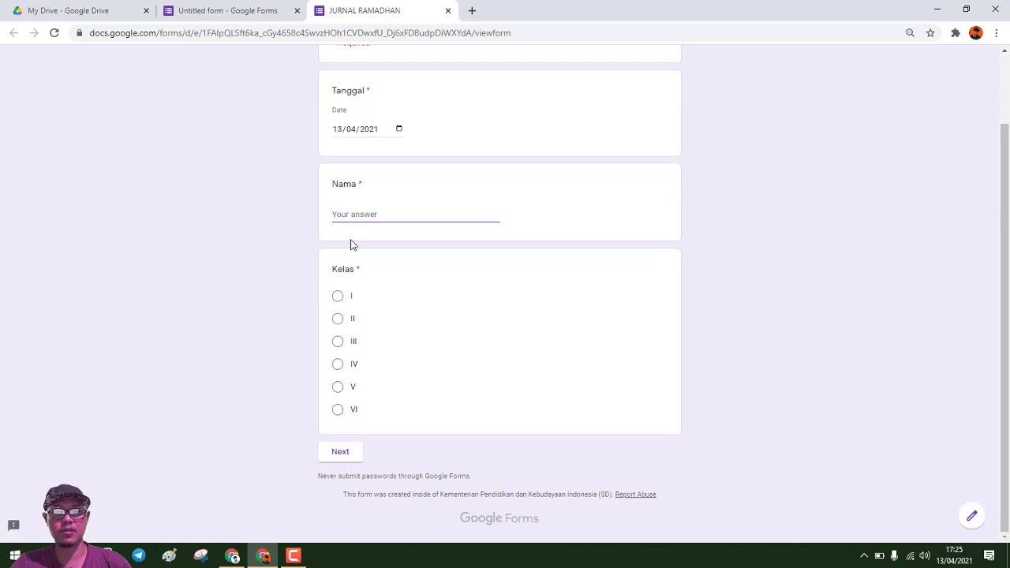
type("Dedy")
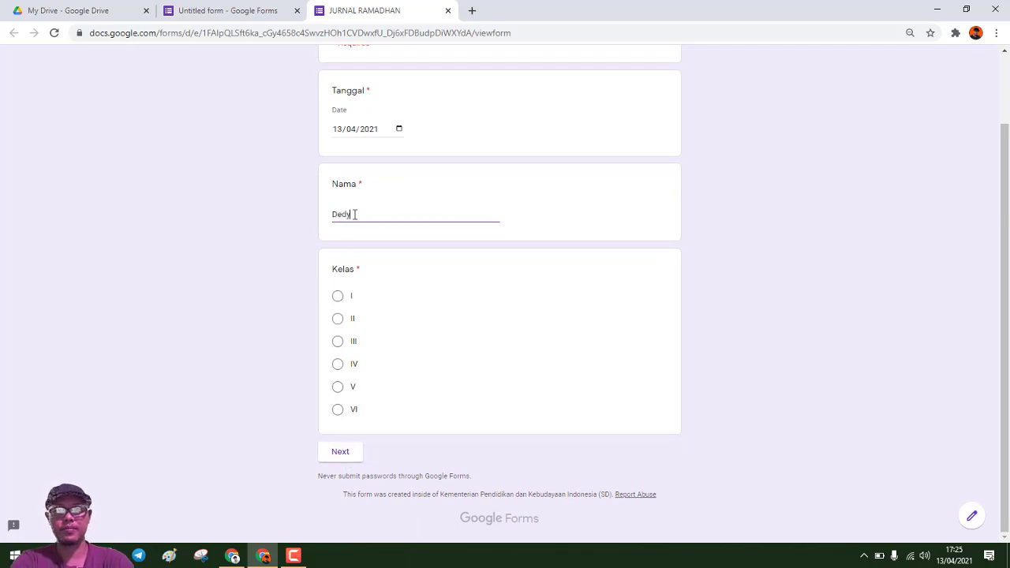
left_click(337, 386)
left_click(340, 454)
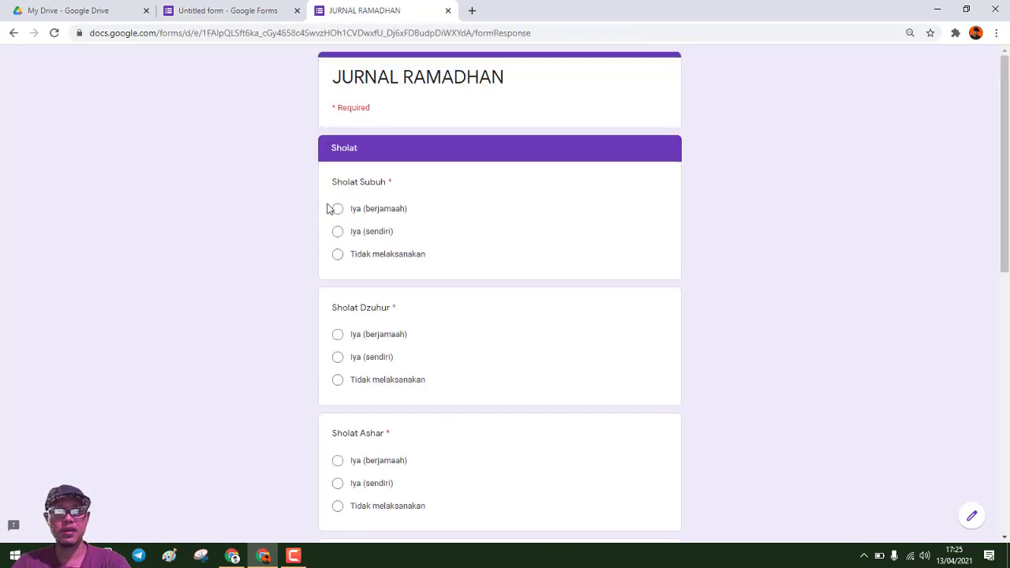
Step: Answer "Iya (berjamaah)" in the preview for each prayer question from Sholat Subuh through Sholat Sunah Tarawih
left_click(337, 209)
left_click(338, 335)
scroll(337, 340, "down", 2)
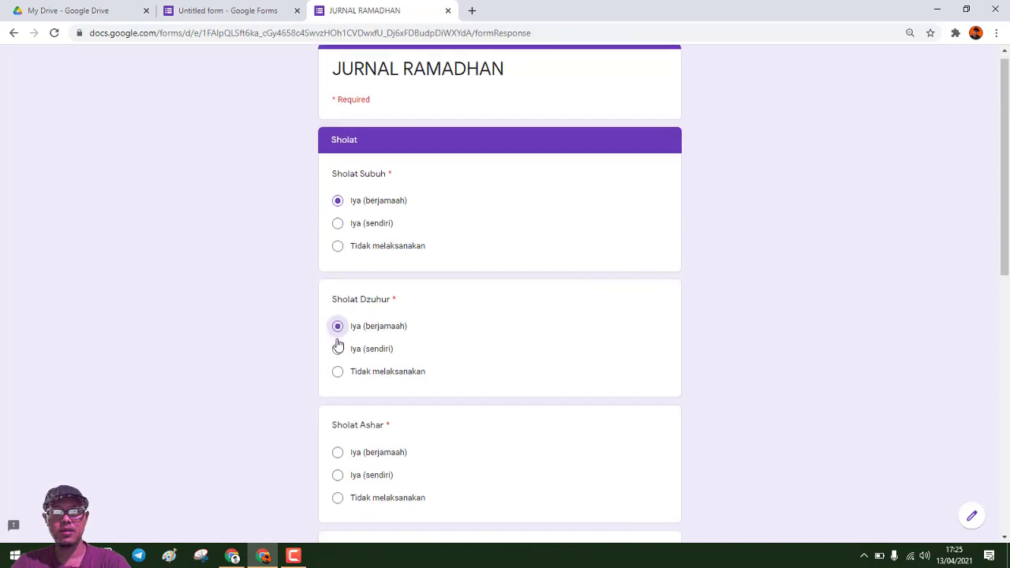
left_click(337, 334)
scroll(335, 343, "down", 2)
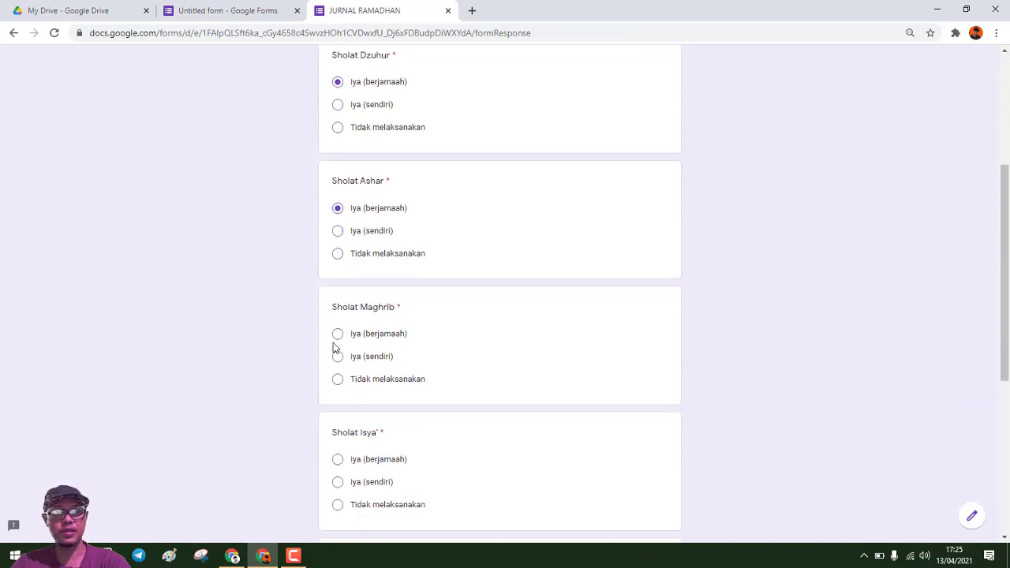
left_click(338, 340)
scroll(318, 352, "down", 3)
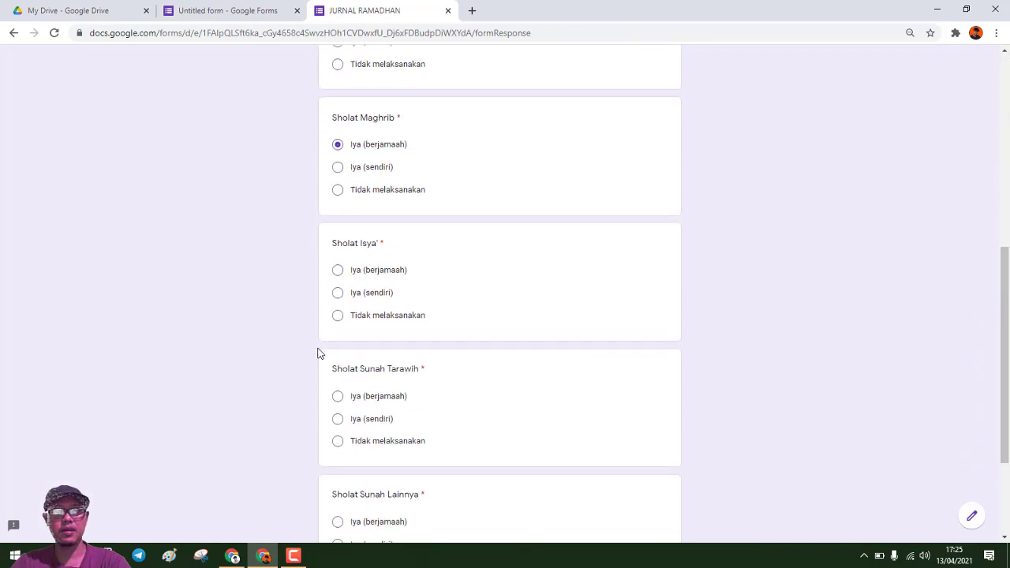
left_click(338, 275)
scroll(300, 316, "down", 2)
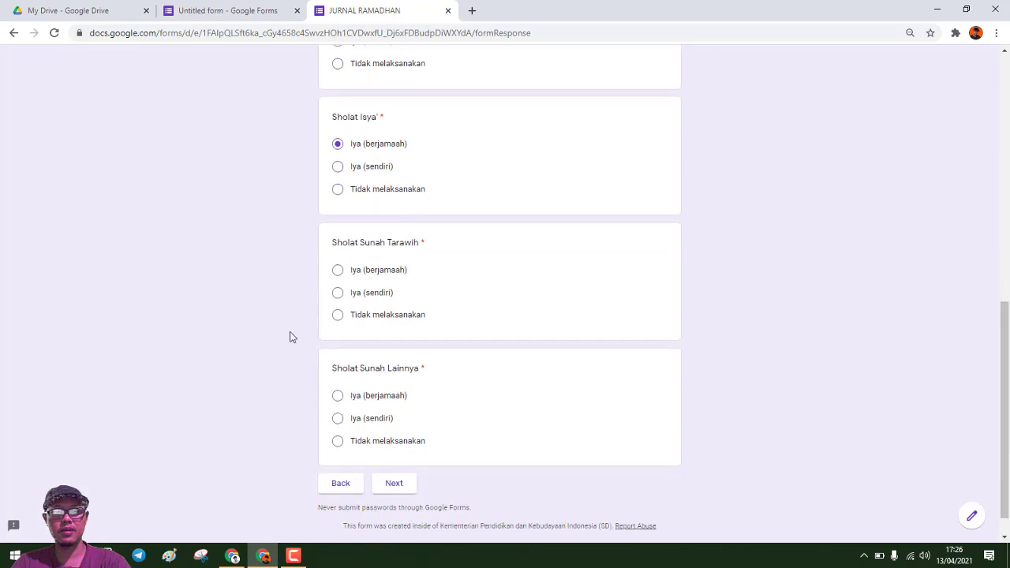
left_click(337, 270)
scroll(265, 338, "down", 1)
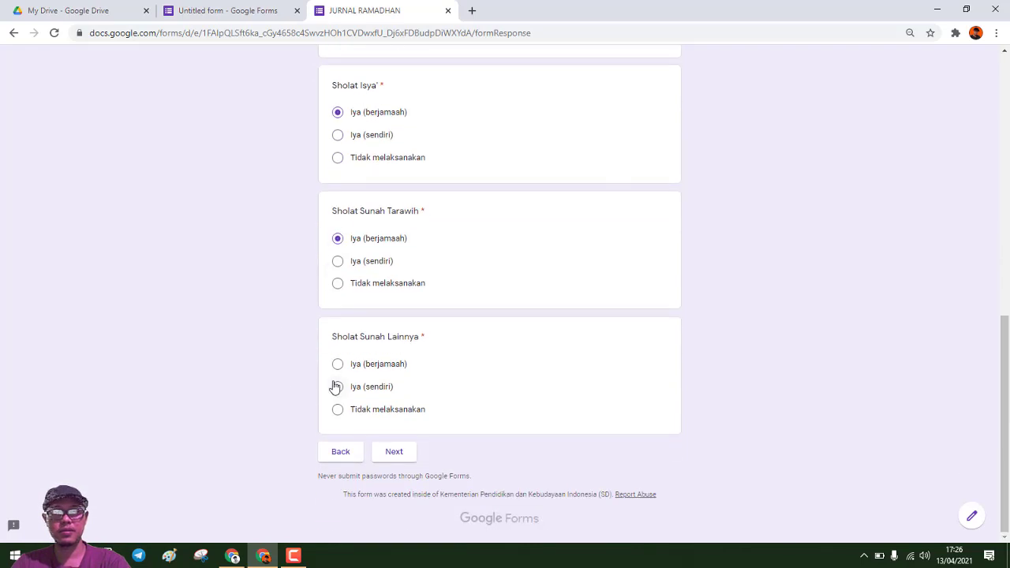
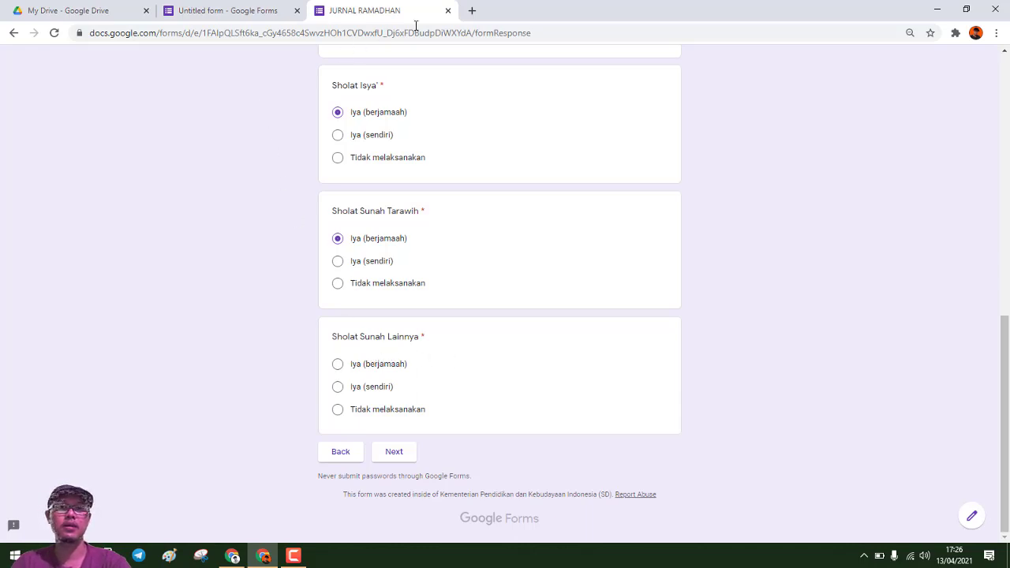
Step: Return to the form editor and change the "Sholat Sunah Lainnya" question from multiple choice to short answer
left_click(244, 11)
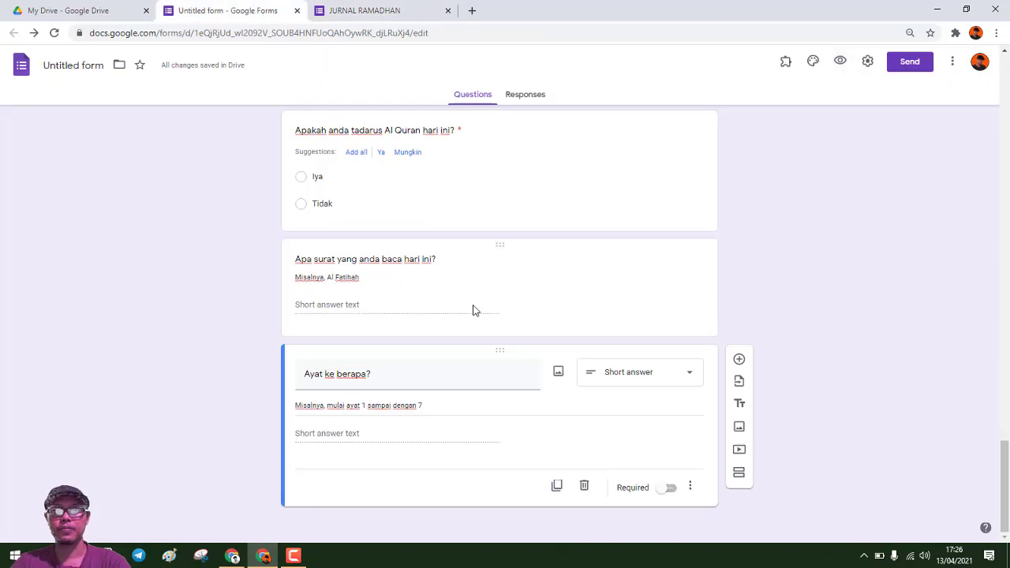
scroll(473, 310, "up", 10)
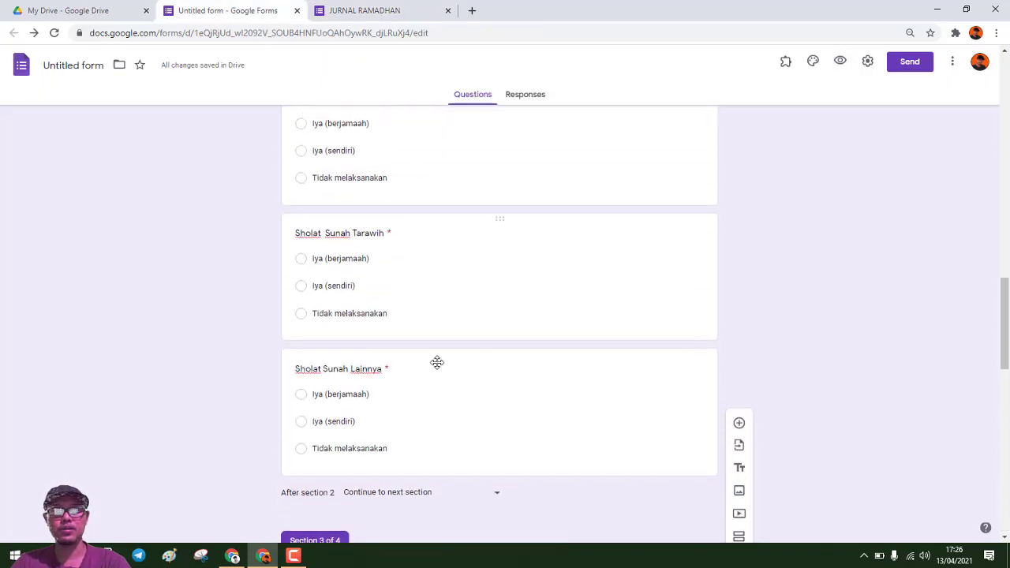
left_click(400, 387)
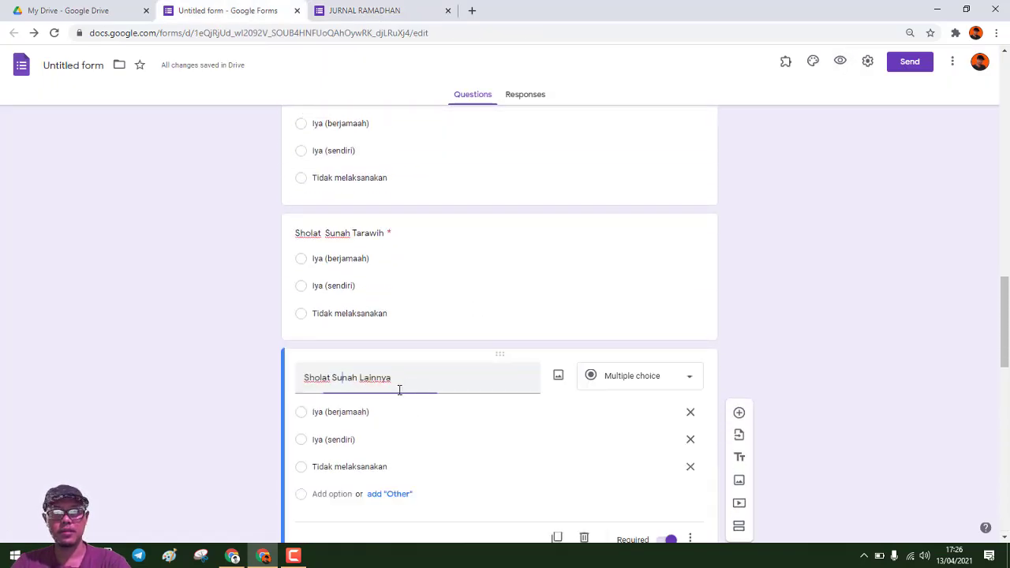
left_click(655, 382)
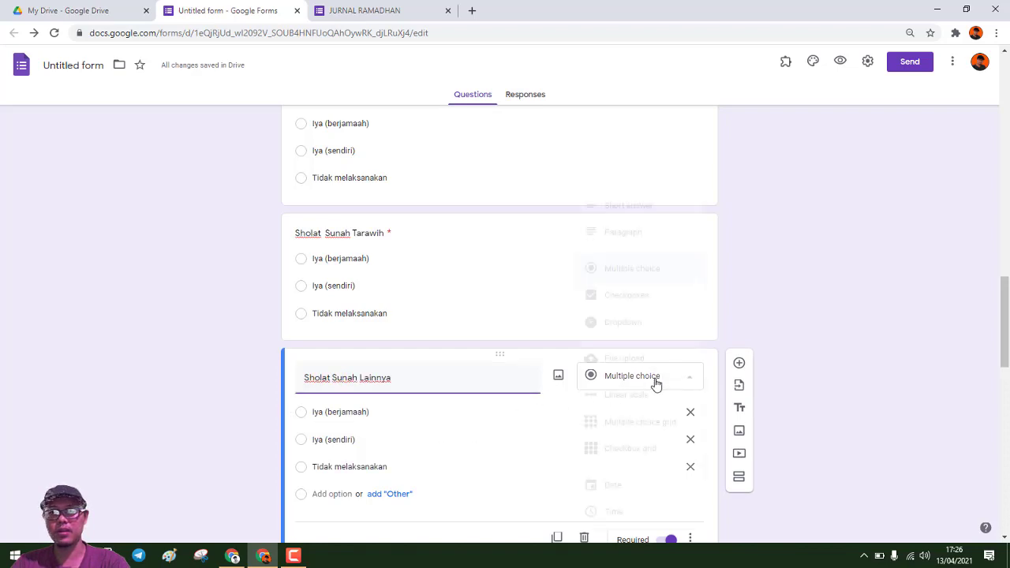
left_click(632, 205)
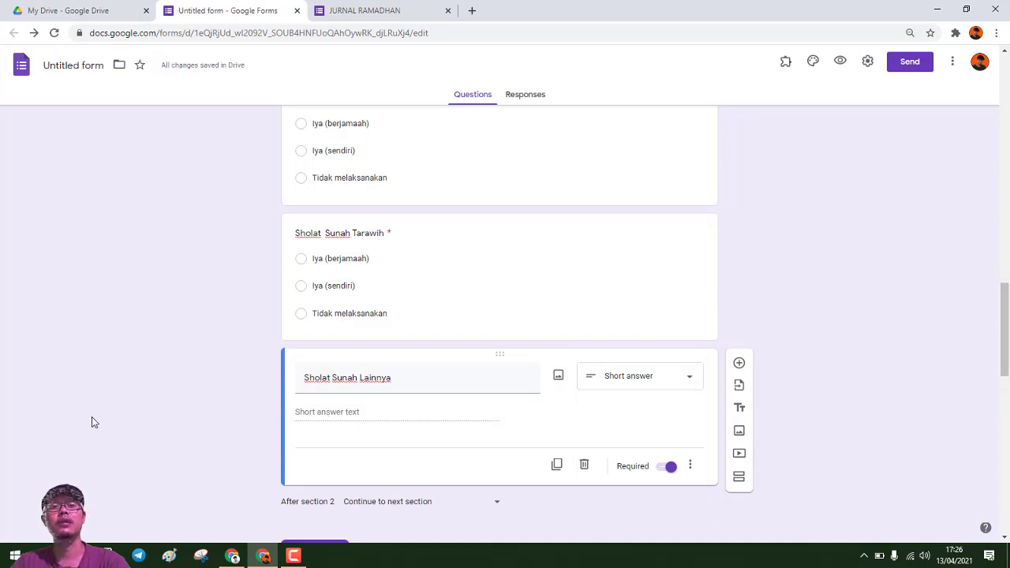
Step: Reload the form preview, discarding the answers entered so far
left_click(366, 12)
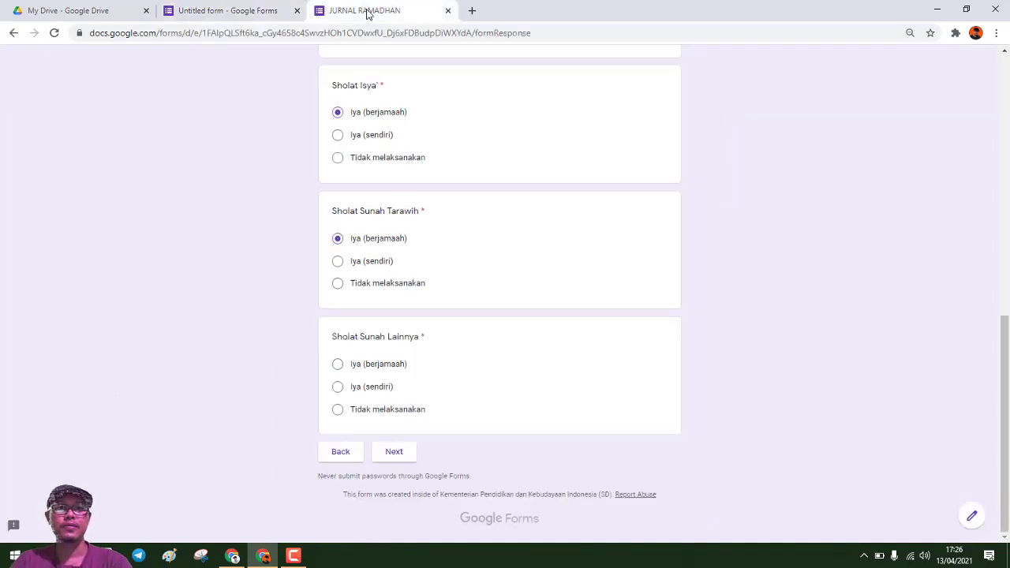
left_click(54, 33)
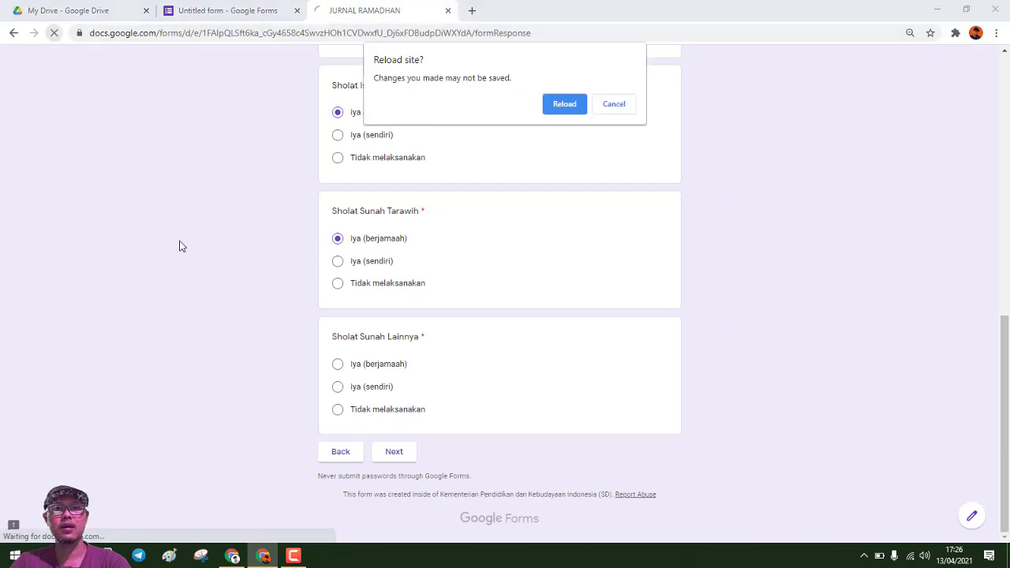
left_click(567, 105)
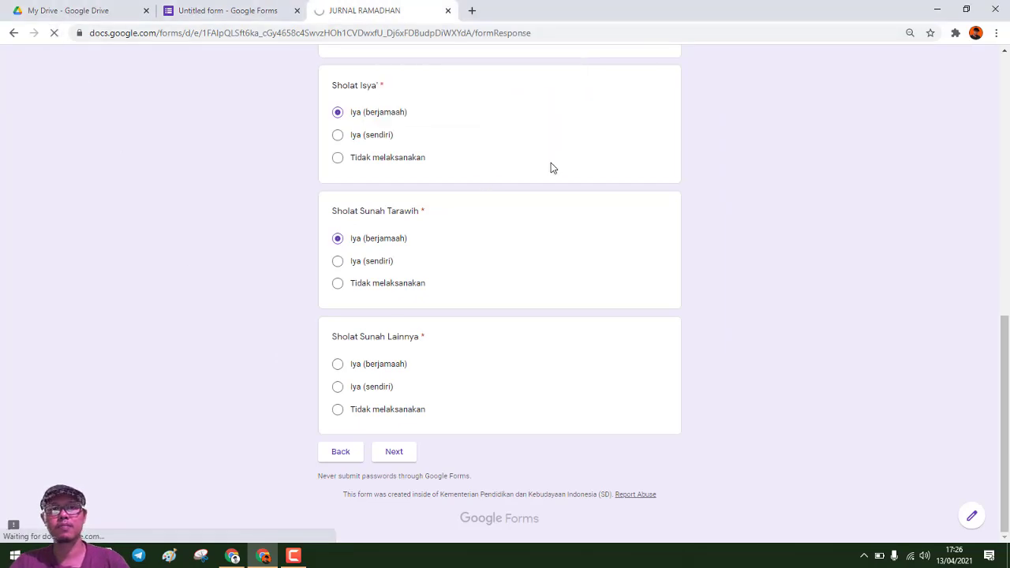
scroll(555, 221, "down", 1)
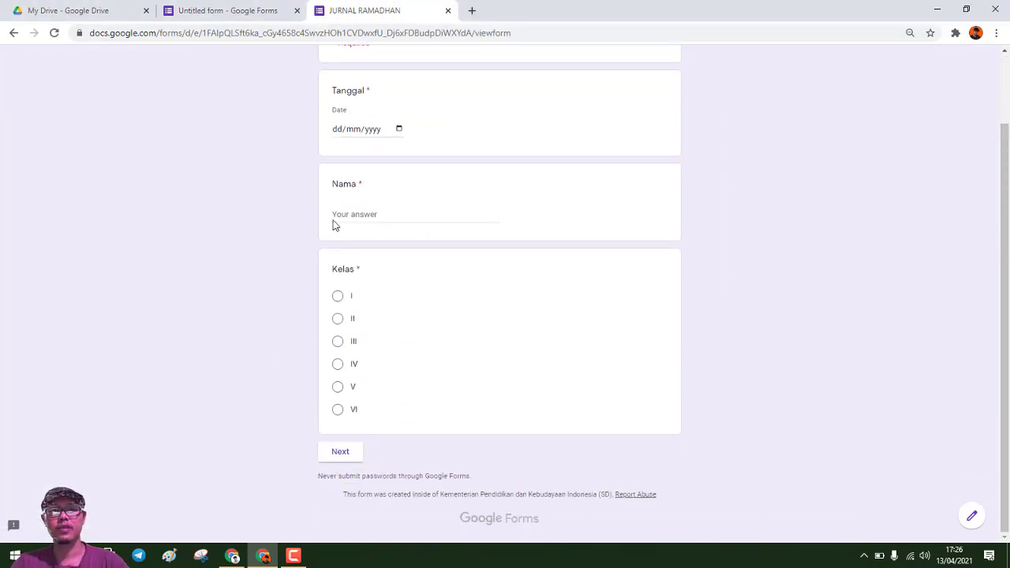
scroll(395, 197, "up", 1)
Step: Fill in the preview's first page with date 13/04/2021, the student's name and Kelas V, and continue to the Sholat section
left_click(400, 212)
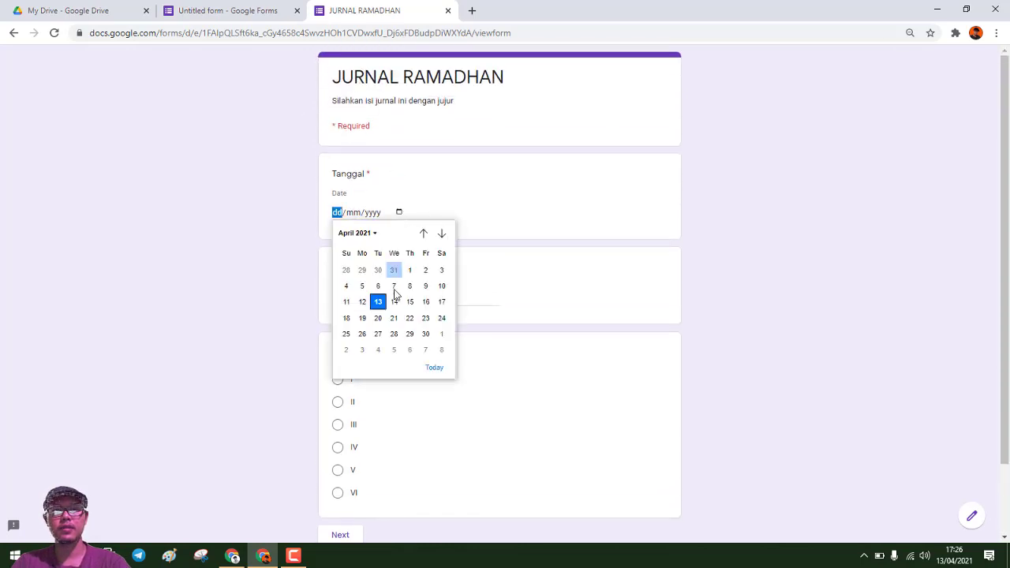
left_click(399, 212)
left_click(348, 296)
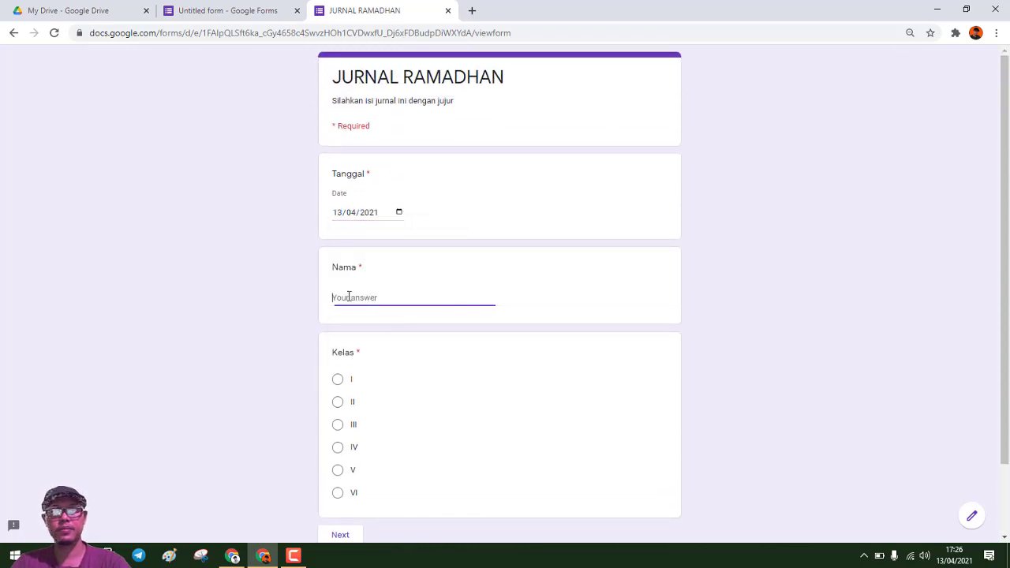
type("Dedy")
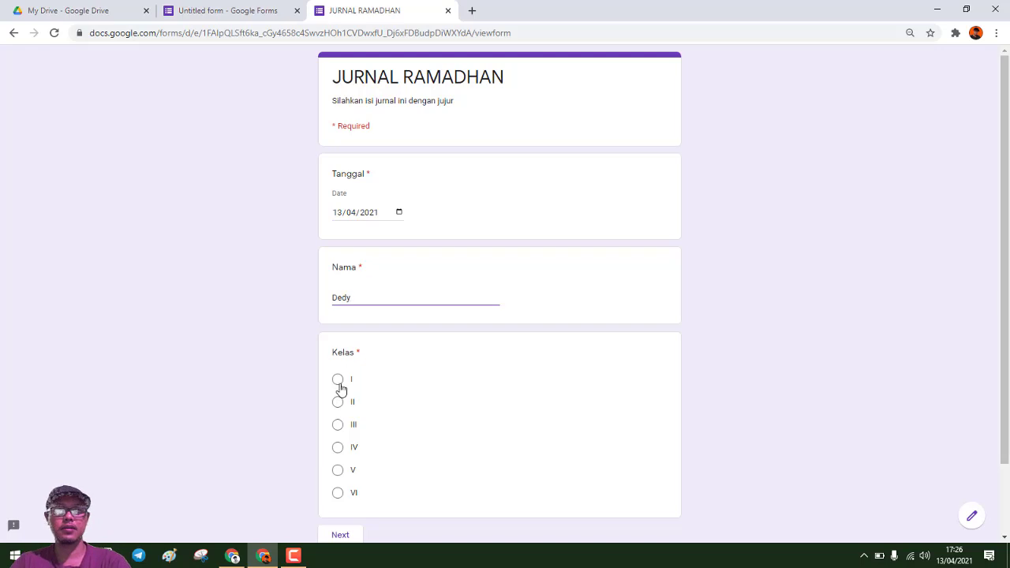
left_click(338, 469)
scroll(346, 466, "down", 1)
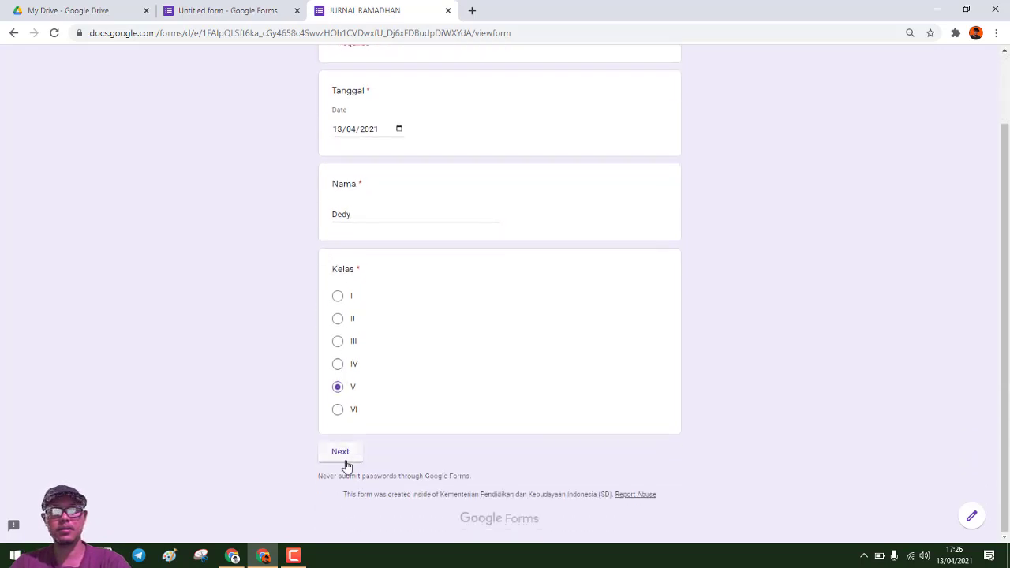
left_click(347, 458)
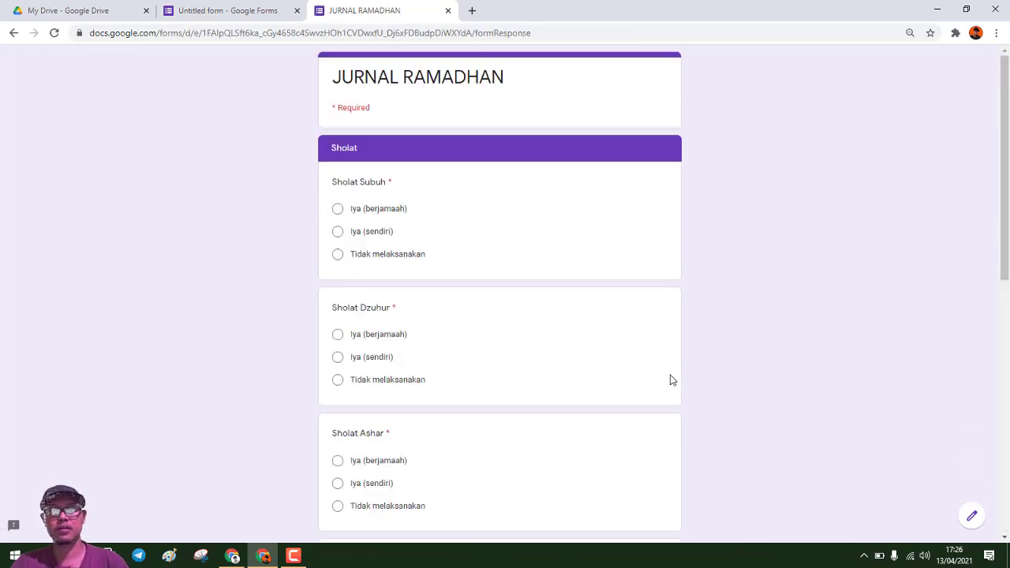
Step: Look through the Sholat section and answer "Iya (berjamaah)" for Sholat Subuh through Sholat Sunah Tarawih, leaving Sholat Sunah Lainnya blank
scroll(673, 382, "down", 7)
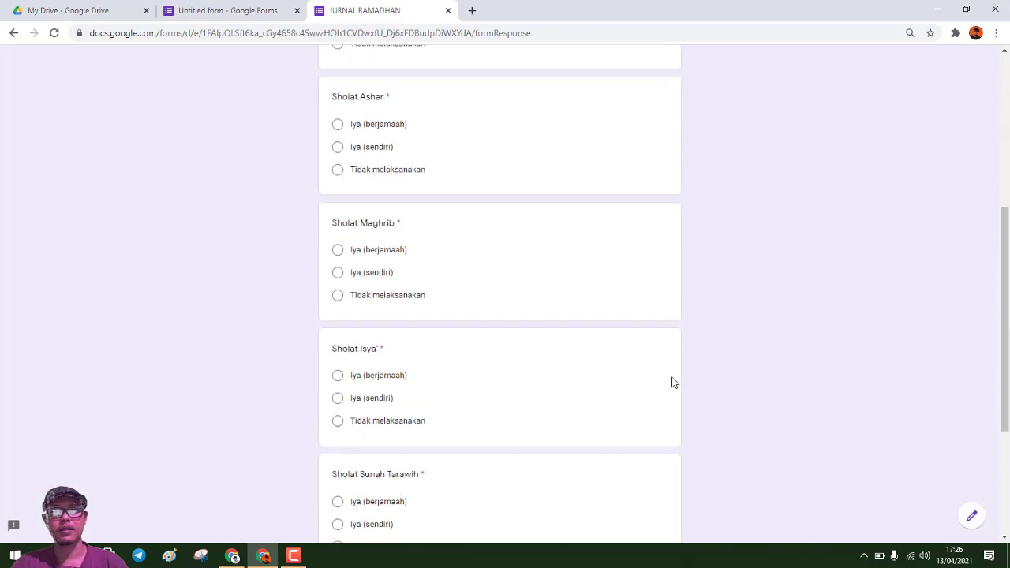
scroll(667, 383, "up", 7)
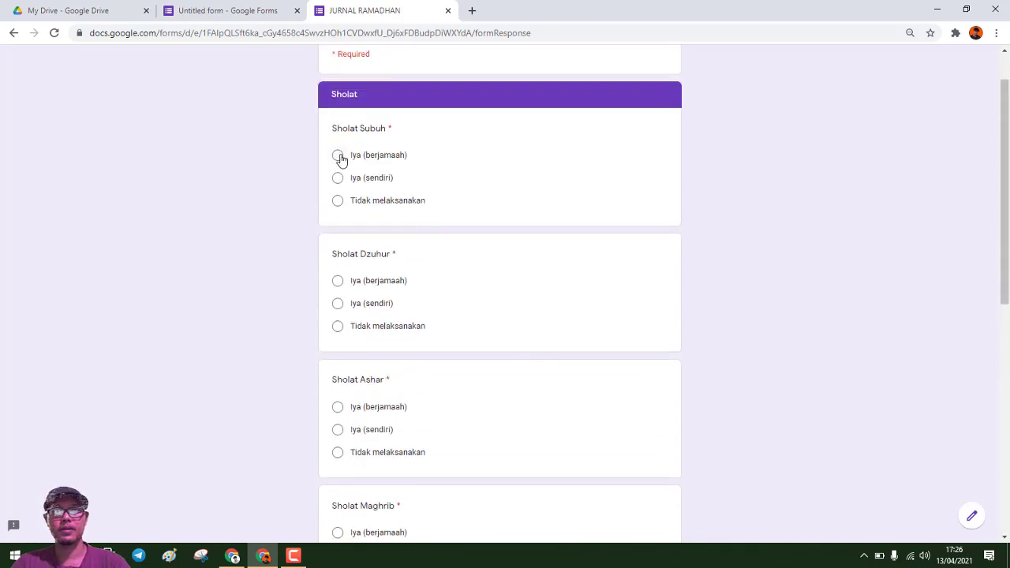
left_click(338, 156)
left_click(337, 281)
scroll(337, 324, "down", 2)
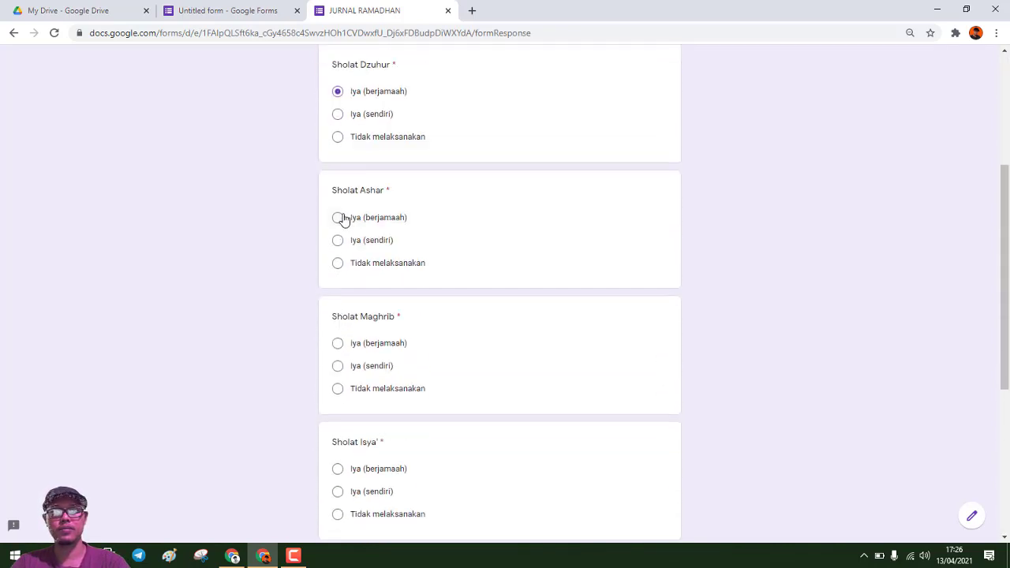
left_click(337, 217)
left_click(337, 342)
scroll(339, 352, "down", 3)
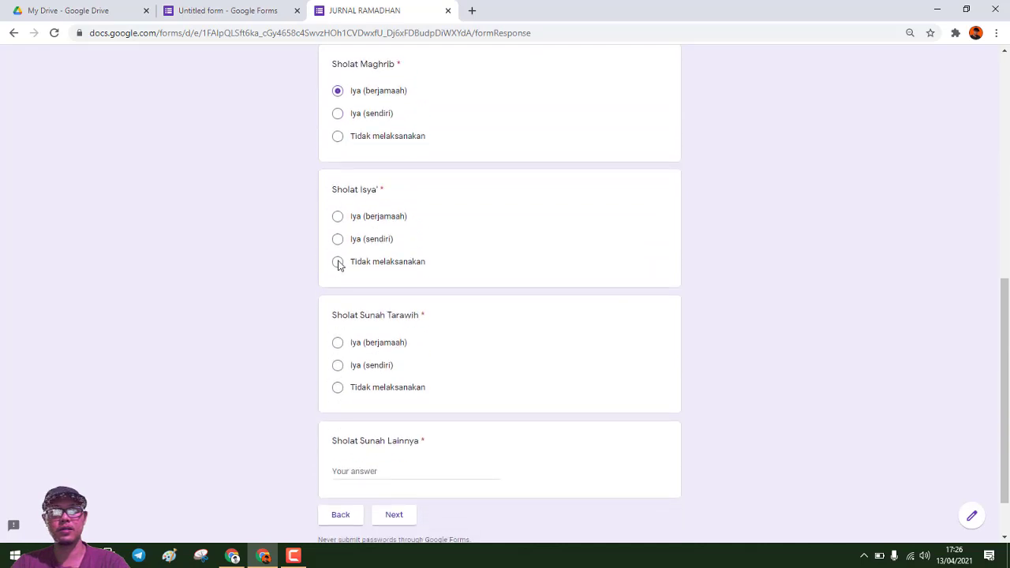
left_click(338, 216)
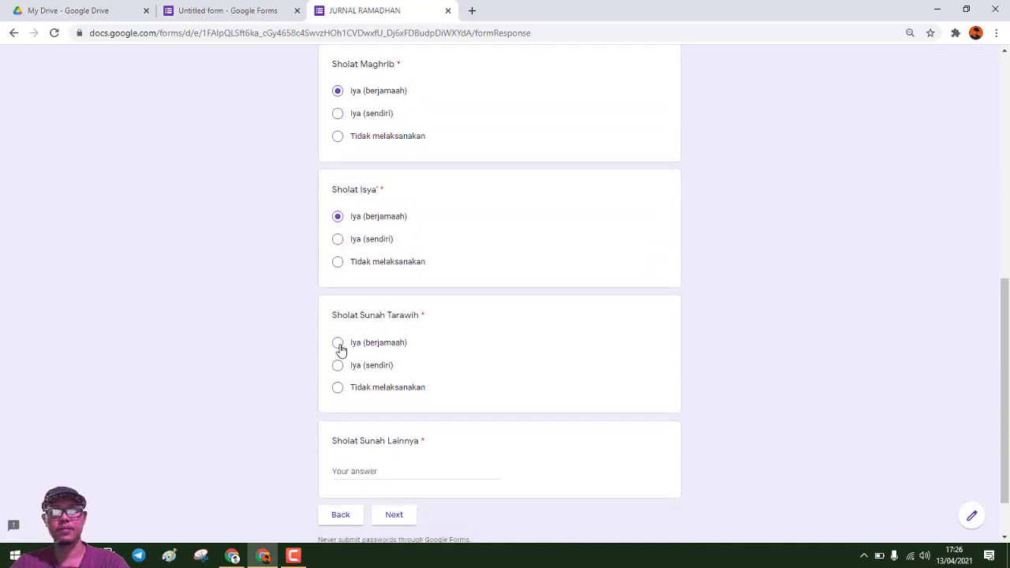
left_click(338, 342)
scroll(333, 358, "down", 1)
scroll(334, 357, "down", 1)
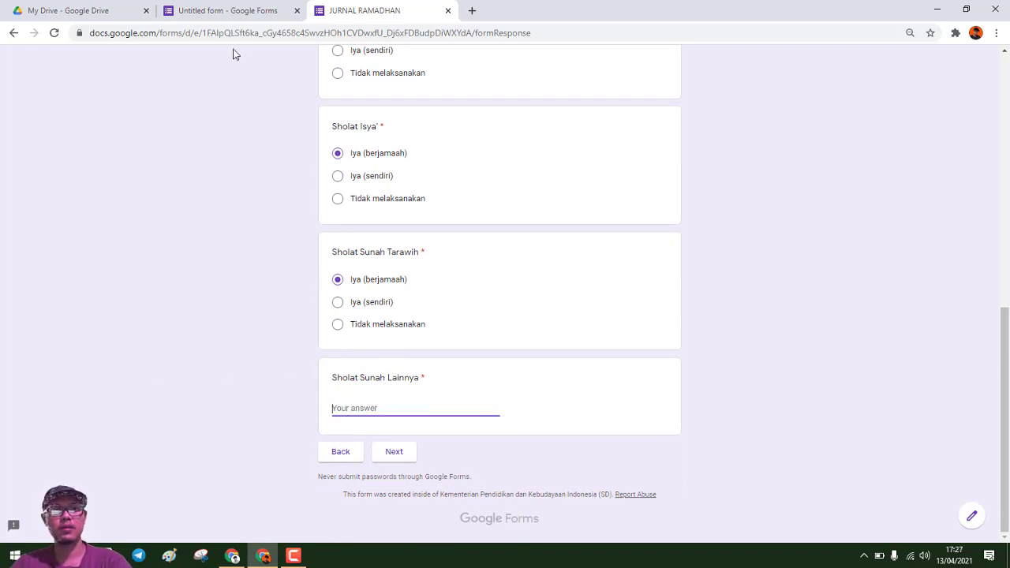
Step: Make the "Sholat Sunah Lainnya" question optional in the form editor, and reload the preview, discarding its answers
left_click(211, 11)
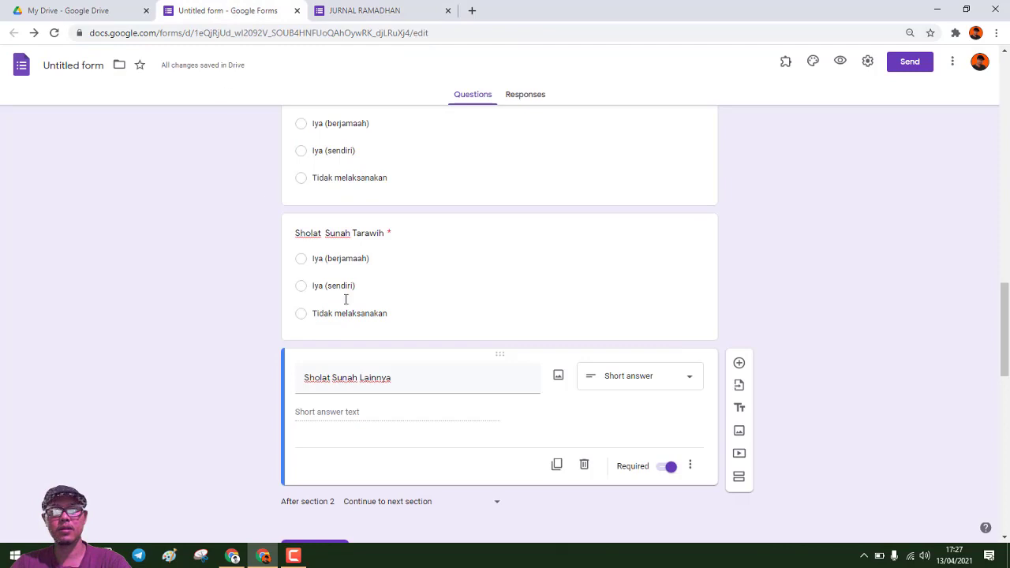
left_click(670, 467)
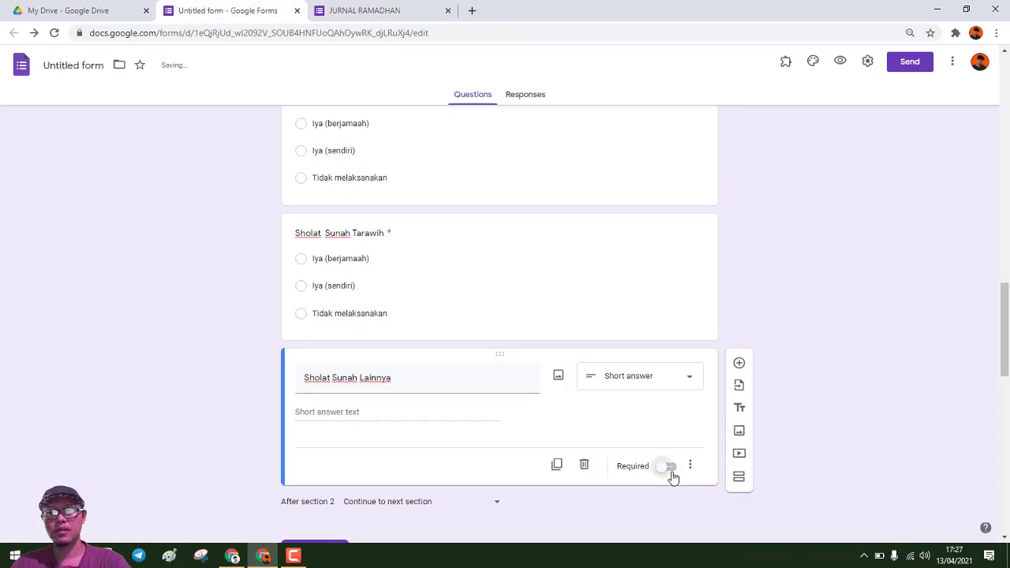
left_click(361, 13)
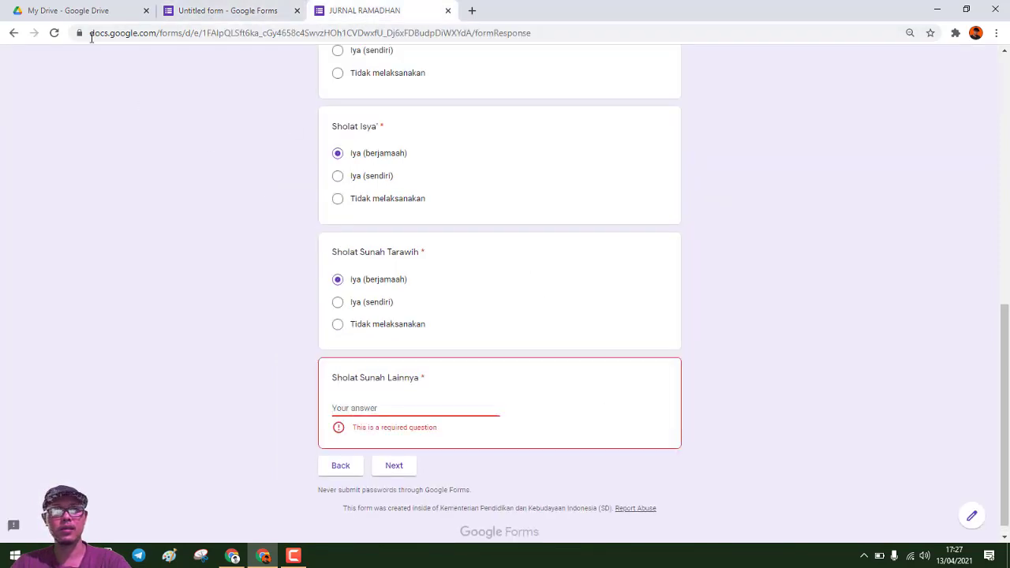
left_click(55, 34)
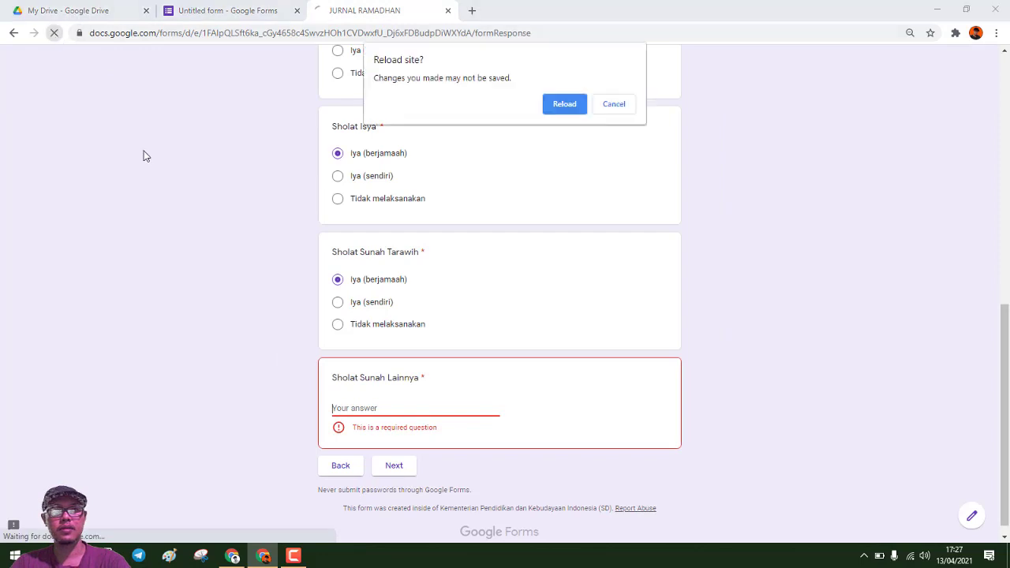
left_click(571, 104)
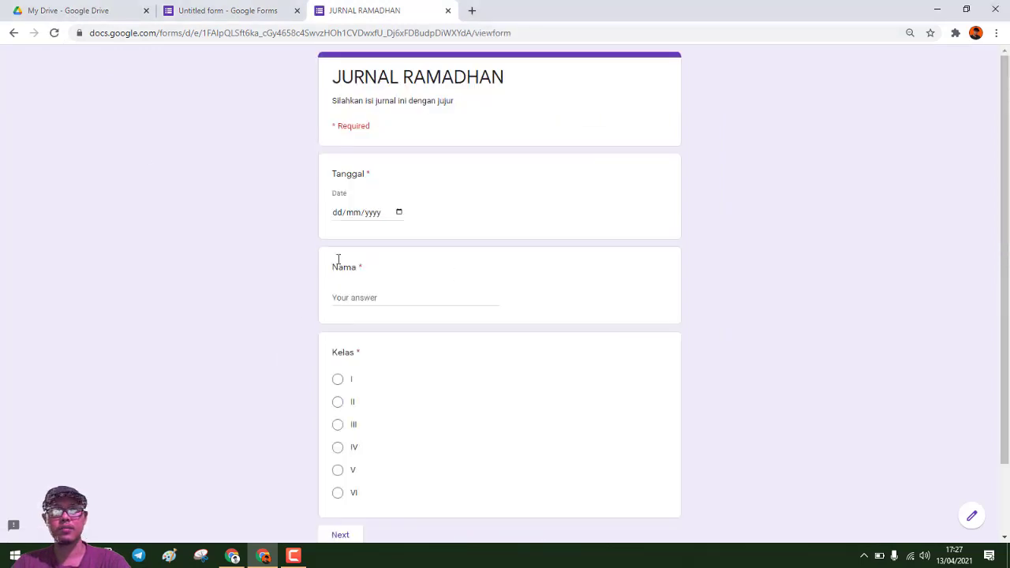
Step: Complete the reloaded preview's first page with date 13/04/2021, the student's name and Kelas V, and continue to the Sholat section
left_click(398, 215)
left_click(378, 300)
scroll(221, 292, "down", 1)
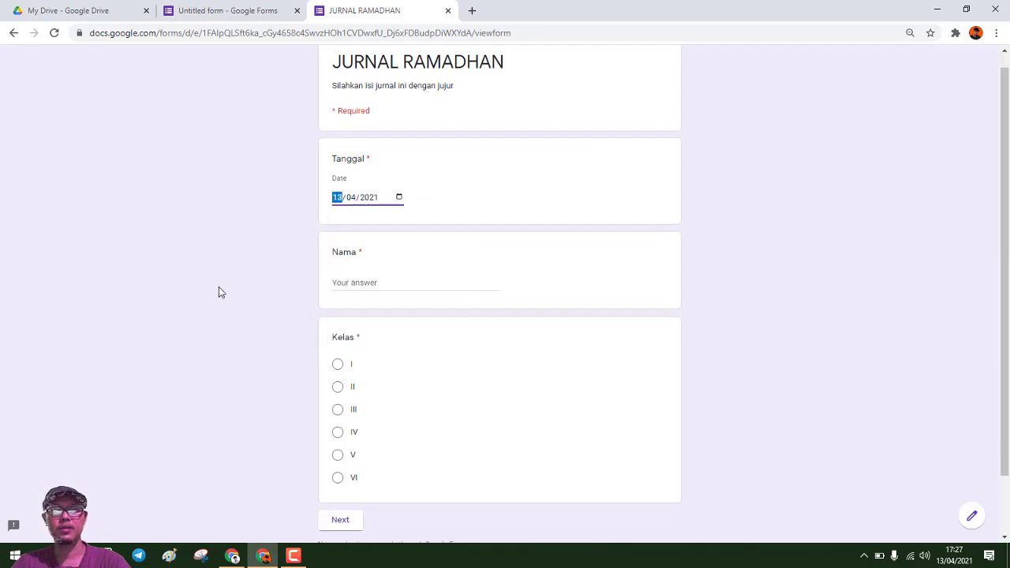
scroll(218, 287, "down", 1)
left_click(355, 234)
type("Dedy")
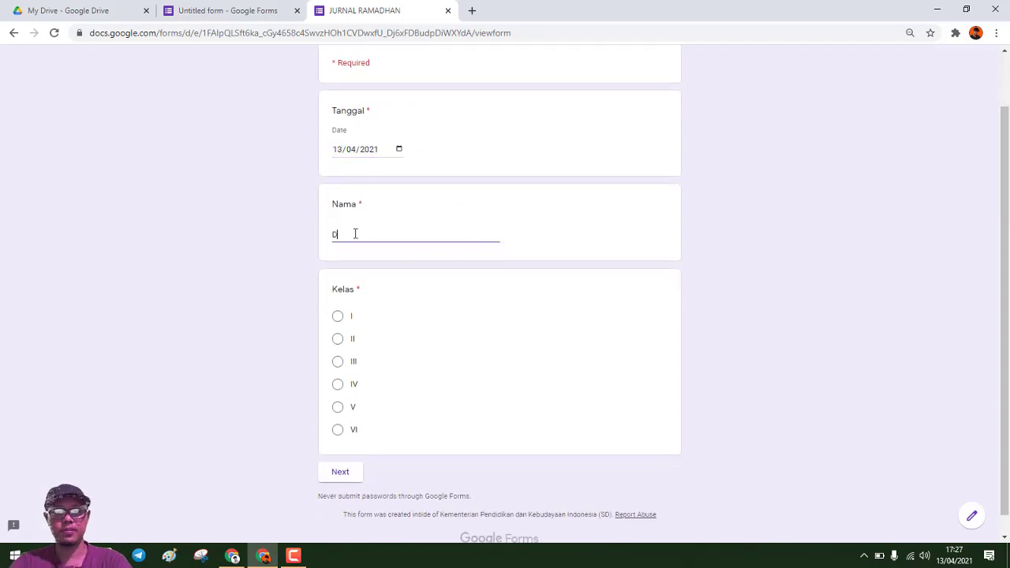
left_click(337, 407)
scroll(265, 380, "down", 1)
left_click(336, 455)
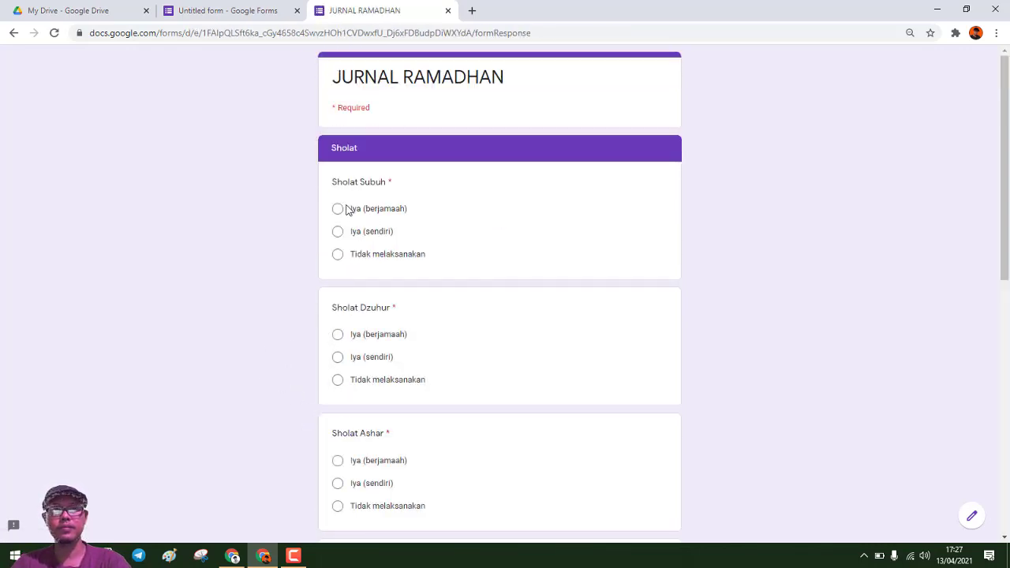
Step: Answer "Iya (sendiri)" for Sholat Ashar and "Iya (berjamaah)" for the other Sholat choice questions, leaving Sholat Sunah Lainnya blank
left_click(337, 210)
left_click(337, 334)
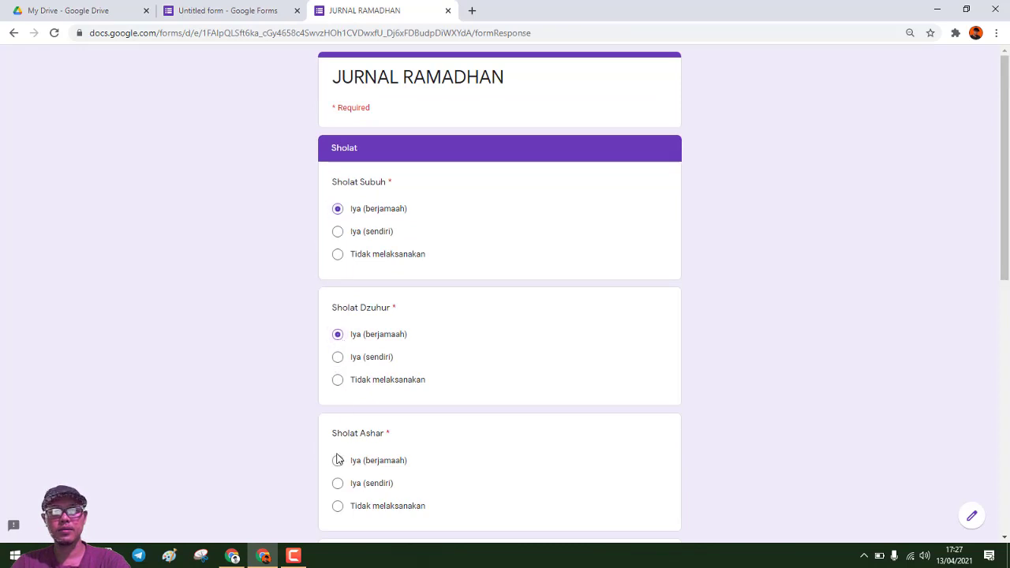
scroll(337, 465, "down", 3)
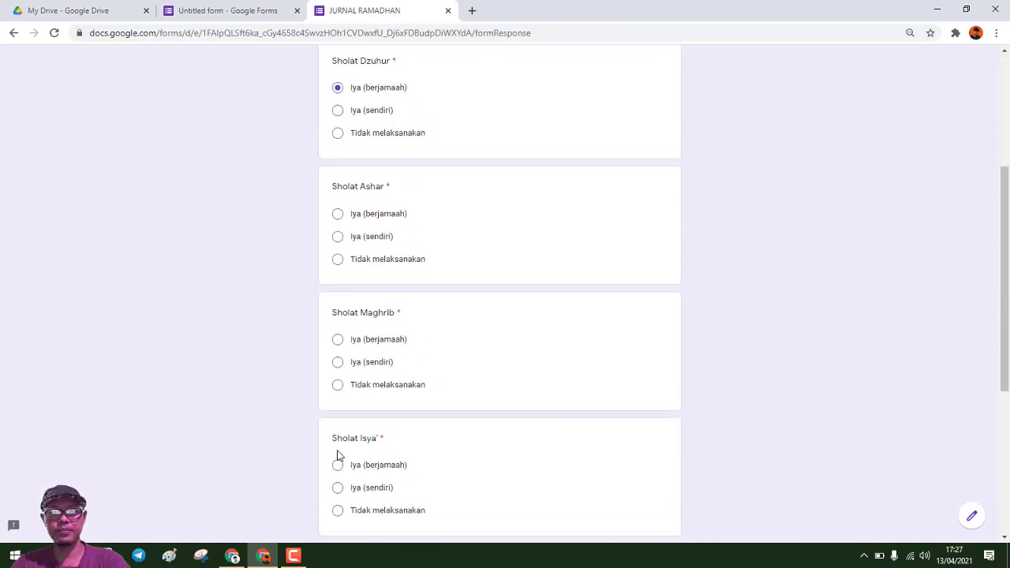
left_click(337, 230)
scroll(307, 308, "down", 2)
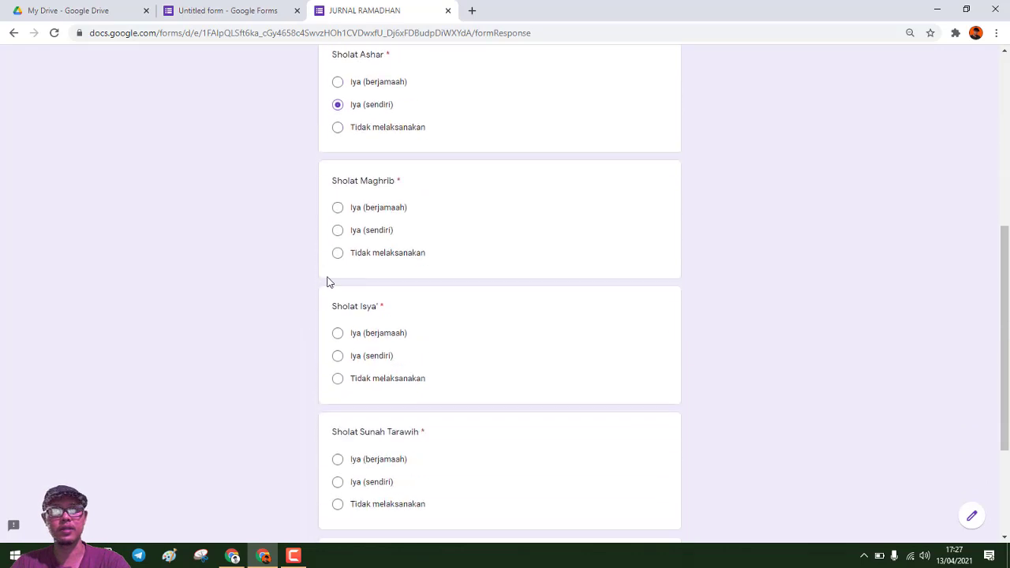
left_click(337, 210)
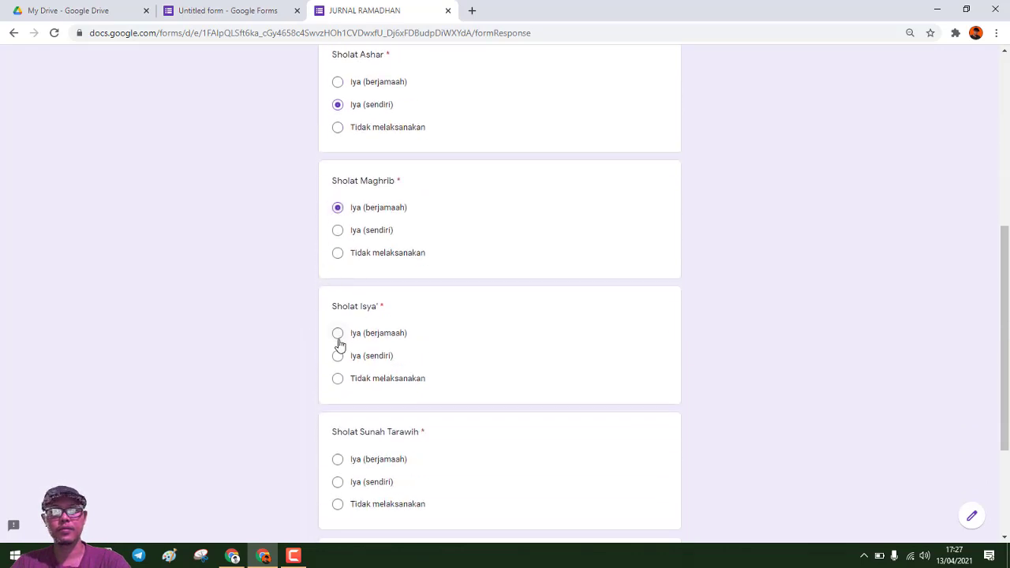
left_click(338, 334)
scroll(323, 360, "down", 2)
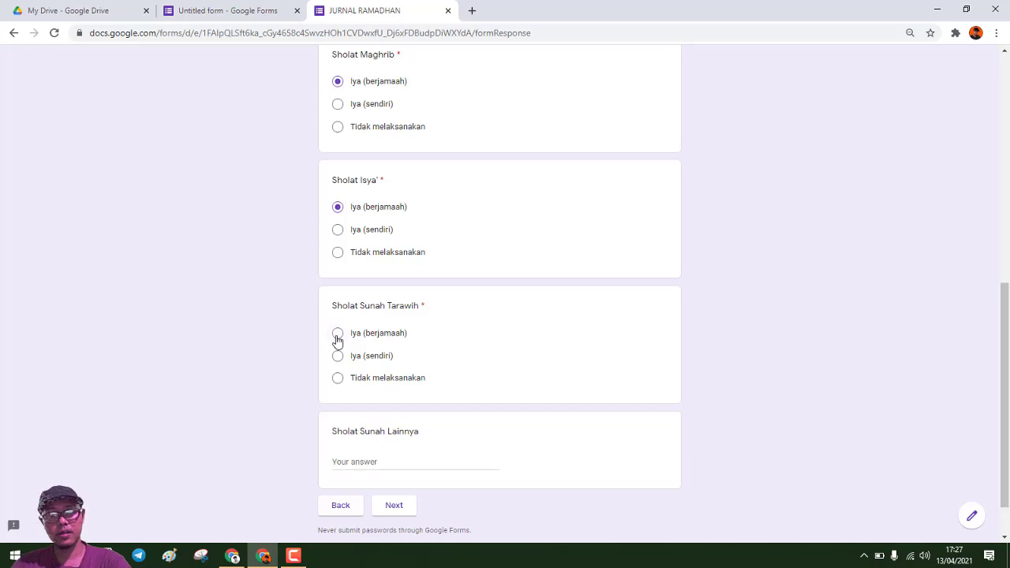
left_click(337, 335)
scroll(322, 354, "down", 1)
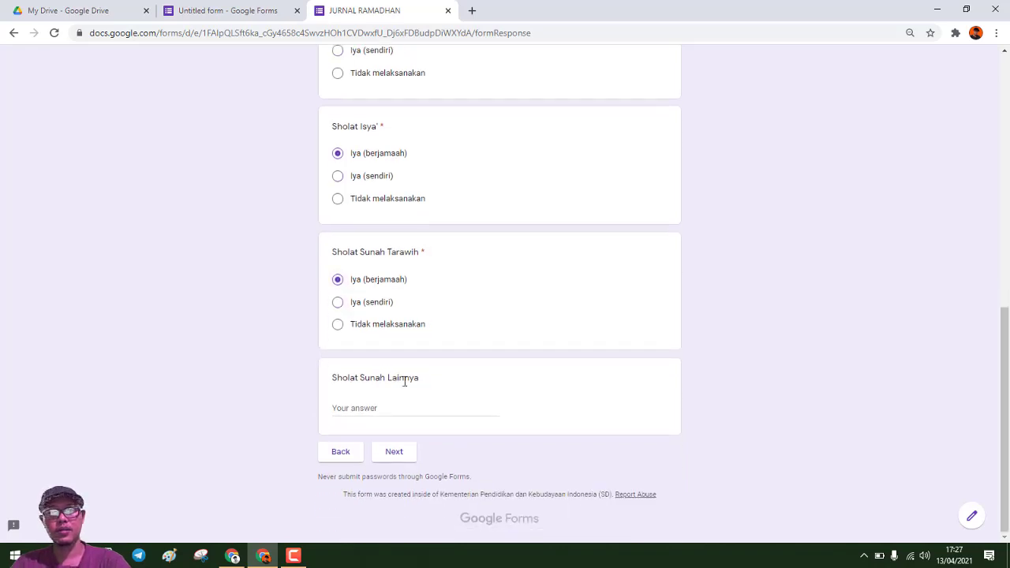
left_click(353, 410)
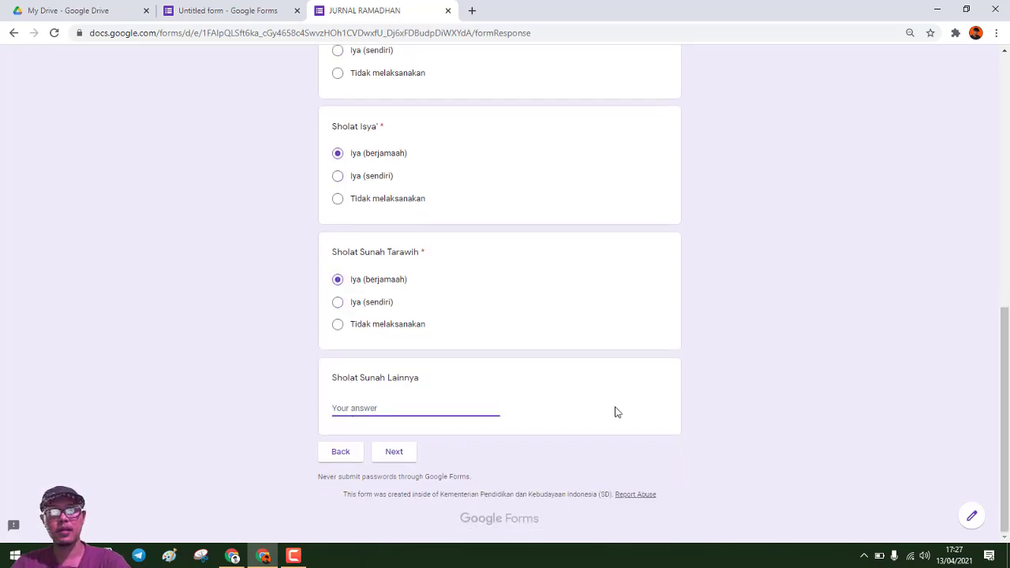
Step: Continue to the Puasa section, answer "Iya" to the fasting question, and go on to the Tadarus Al Quran section
left_click(394, 452)
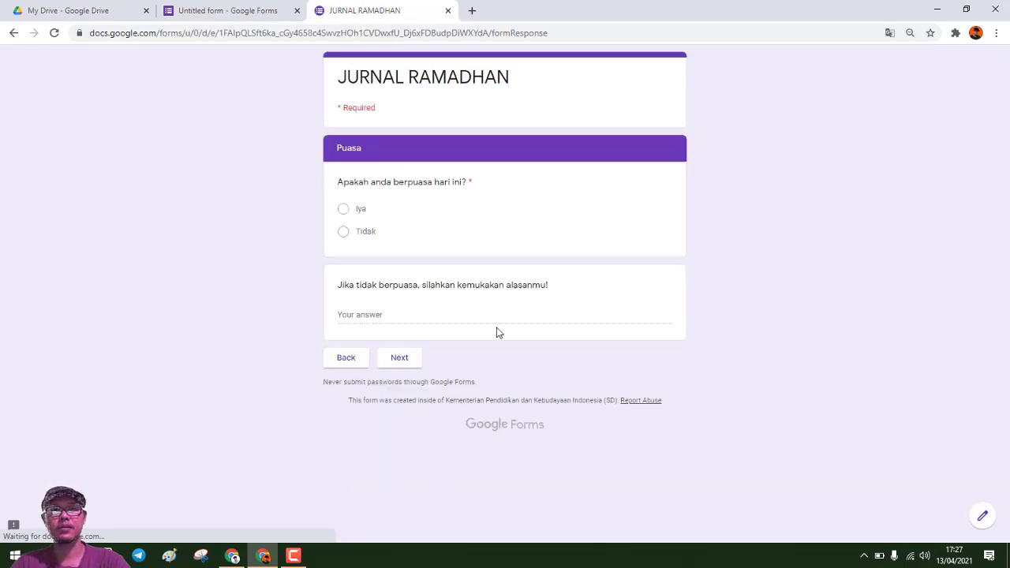
left_click(343, 208)
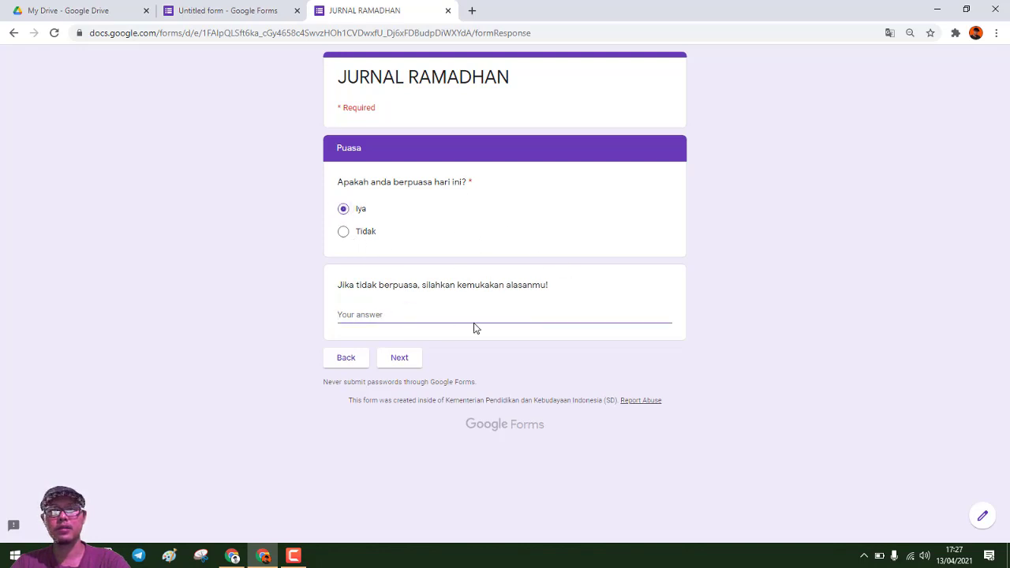
left_click(399, 359)
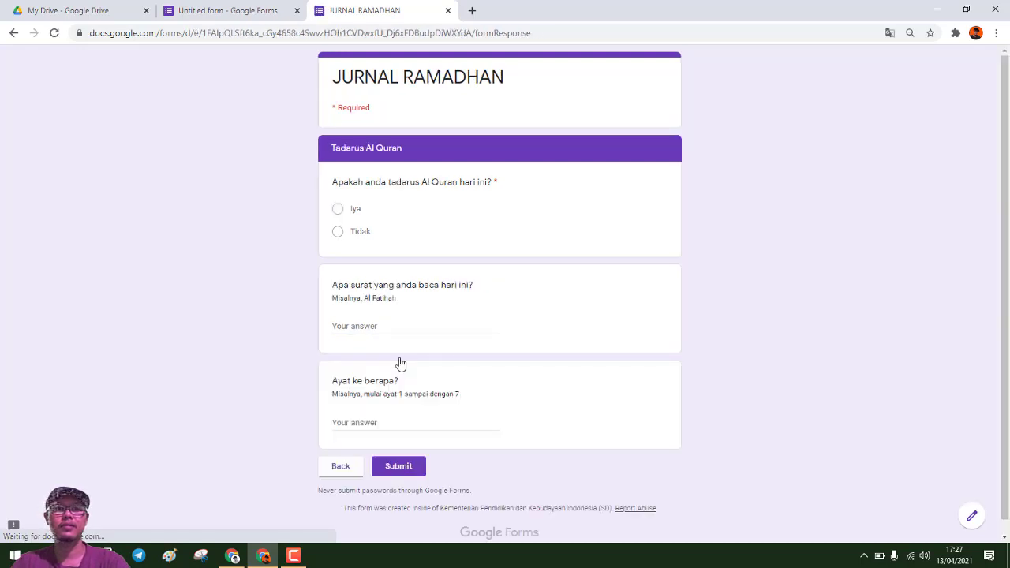
Step: Answer "Iya" to the tadarus question and enter "Al Baqarah" as the surat read today
left_click(339, 211)
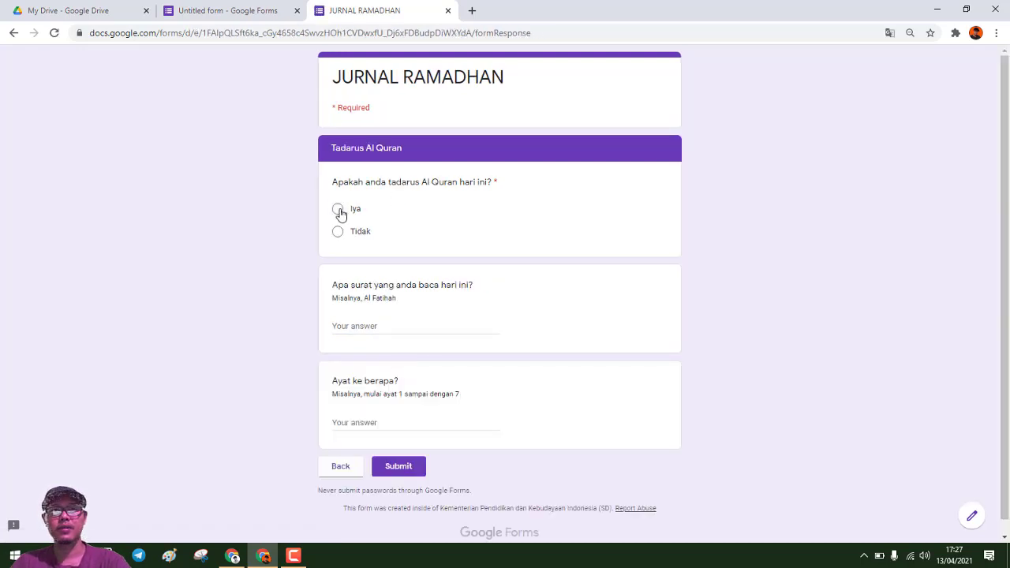
left_click(385, 328)
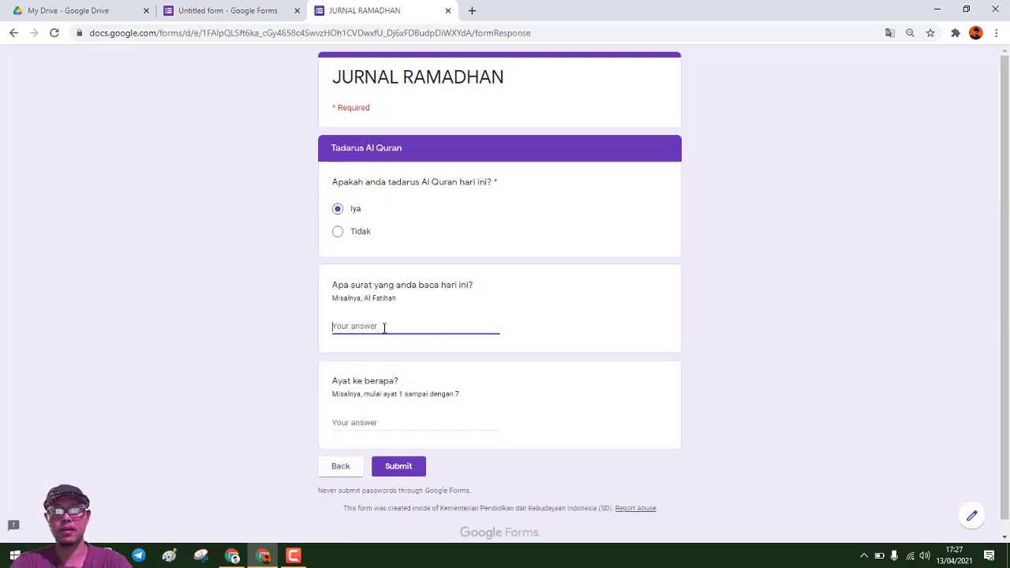
type("Al Baqoroh")
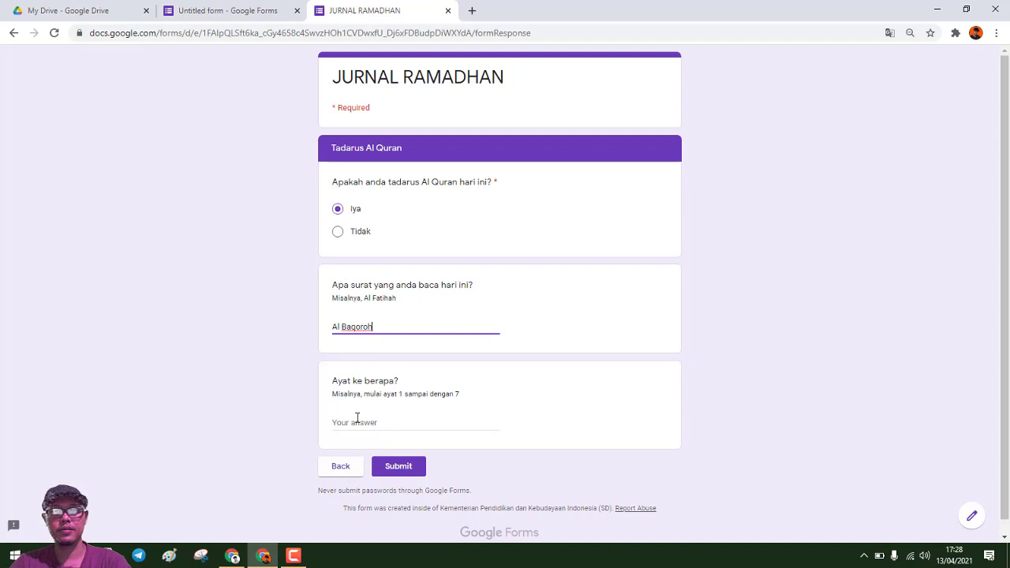
left_click(358, 418)
scroll(350, 312, "down", 1)
left_click(358, 310)
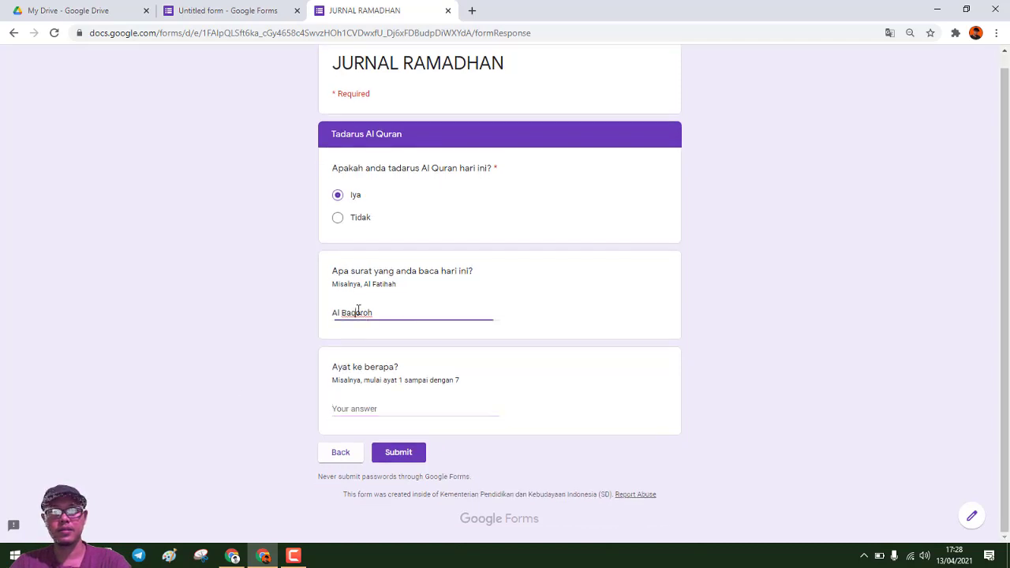
key("Delete")
key("Delete")
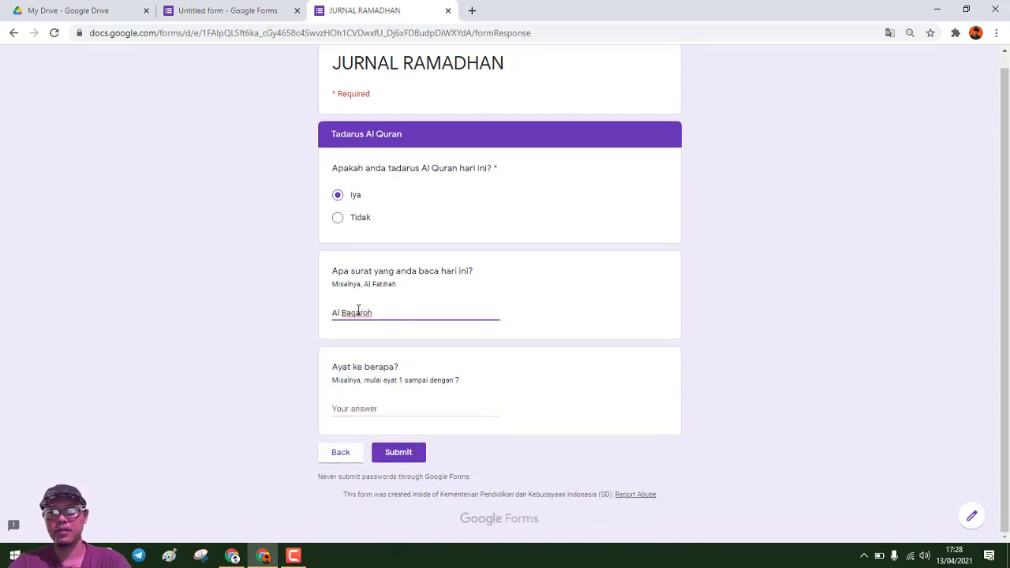
Step: Enter "mulai ayat 1 sampai dengan 50," for "Ayat ke berapa?" and submit the test response
left_click(364, 408)
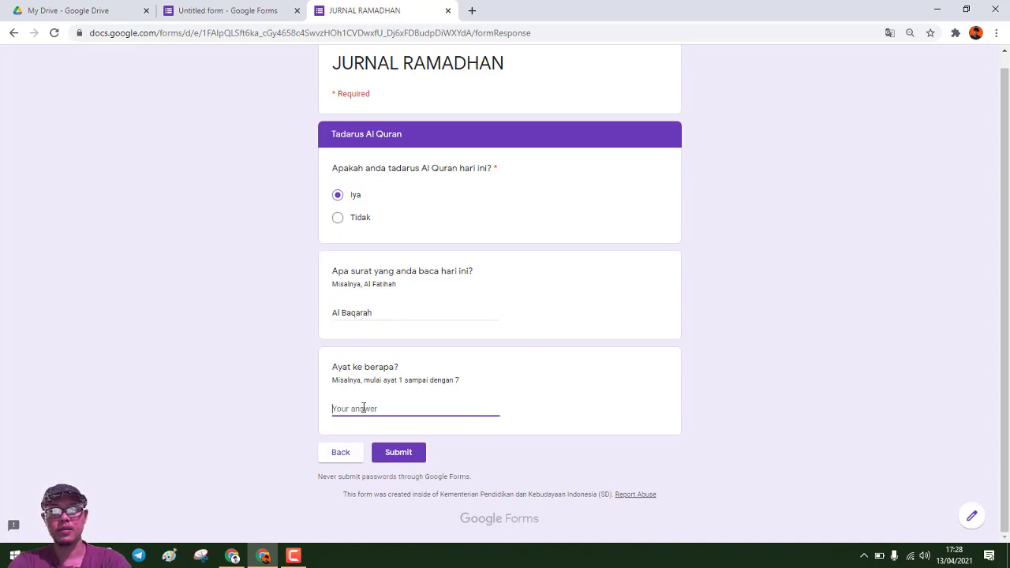
type(",")
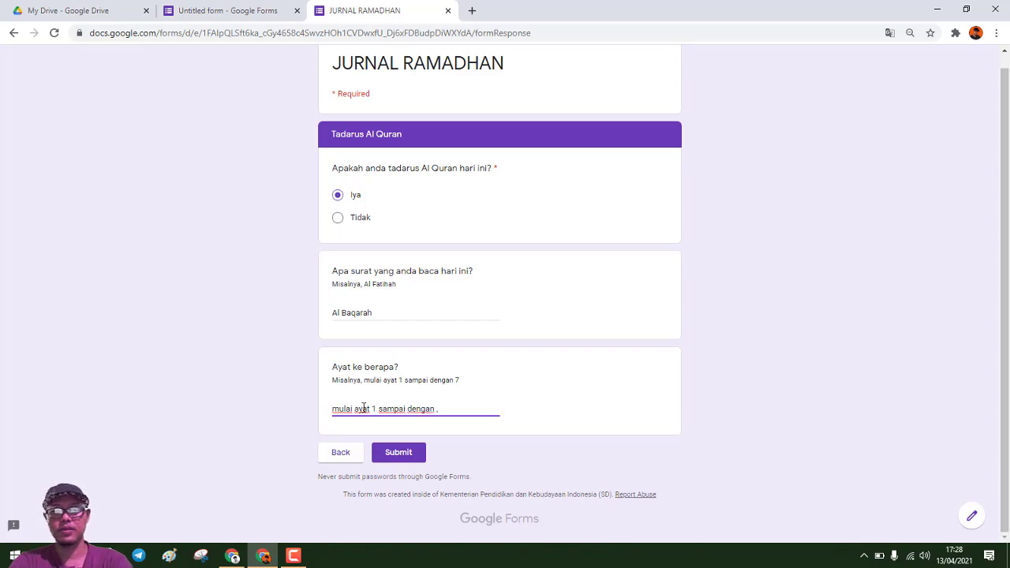
key("BackSpace")
key("BackSpace")
key("BackSpace")
key("BackSpace")
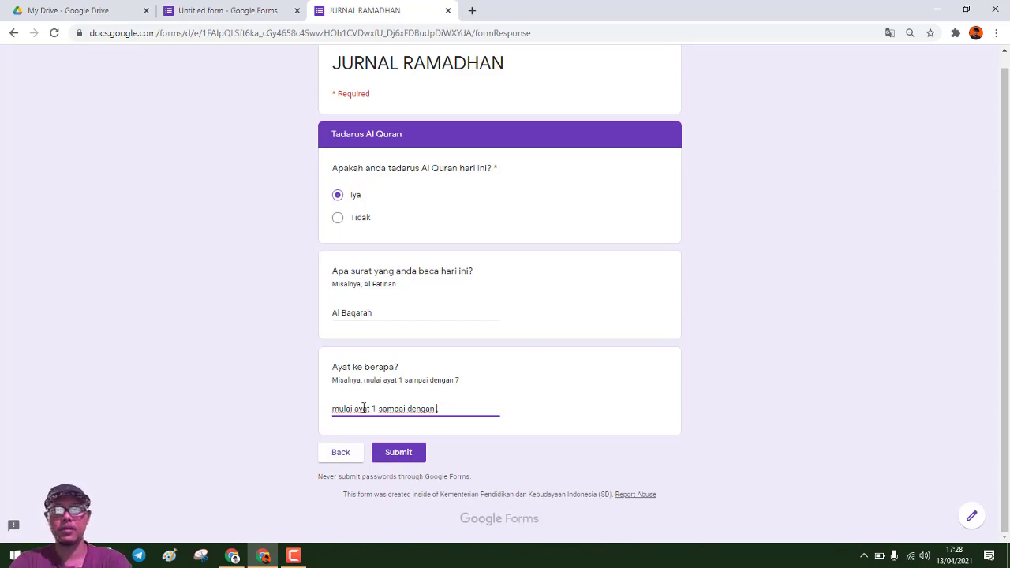
left_click(225, 438)
left_click(400, 455)
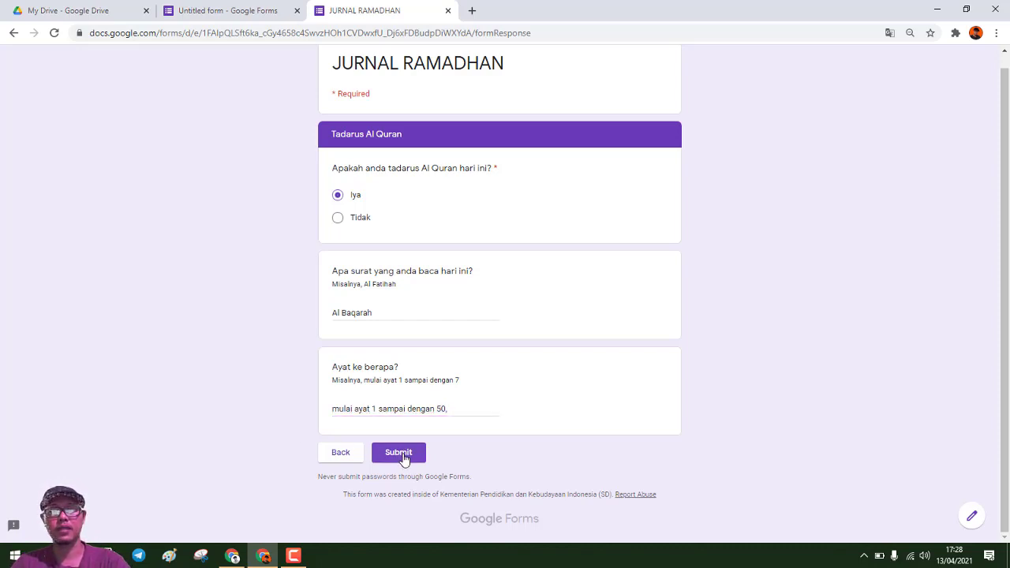
left_click(402, 454)
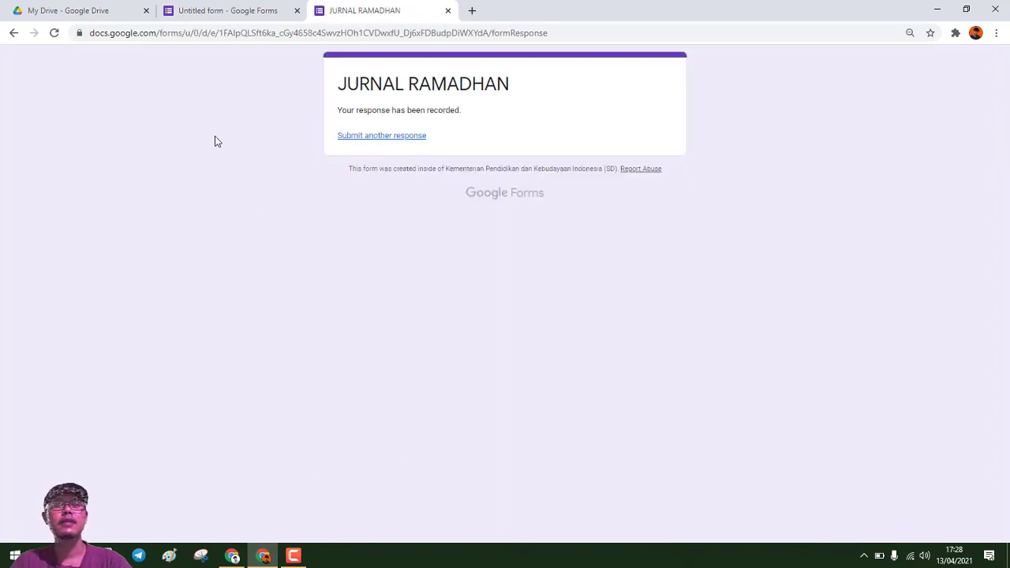
Step: Open the responses in the form editor and review the summary of the Tanggal, Nama and Kelas answers
left_click(211, 14)
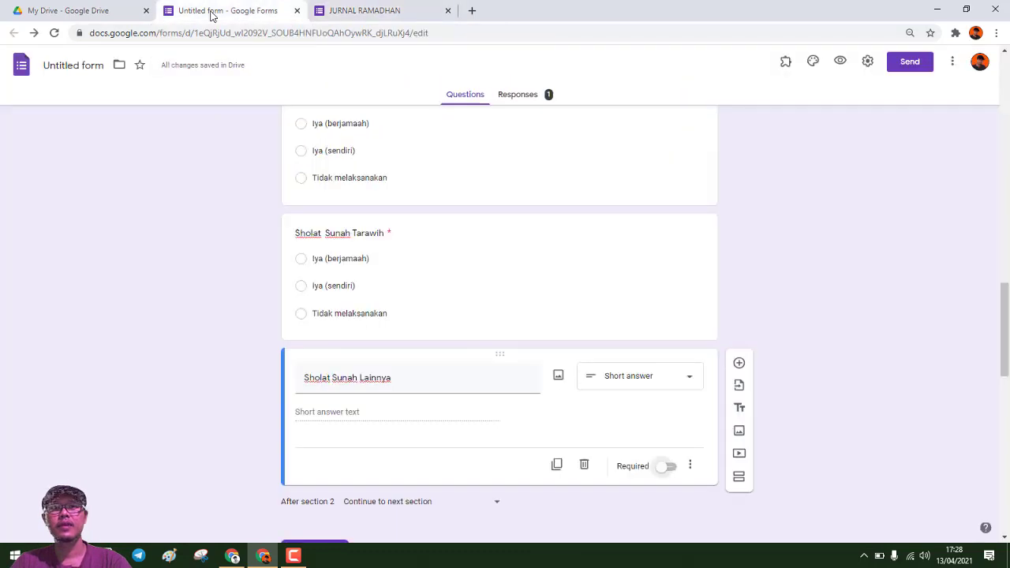
left_click(521, 97)
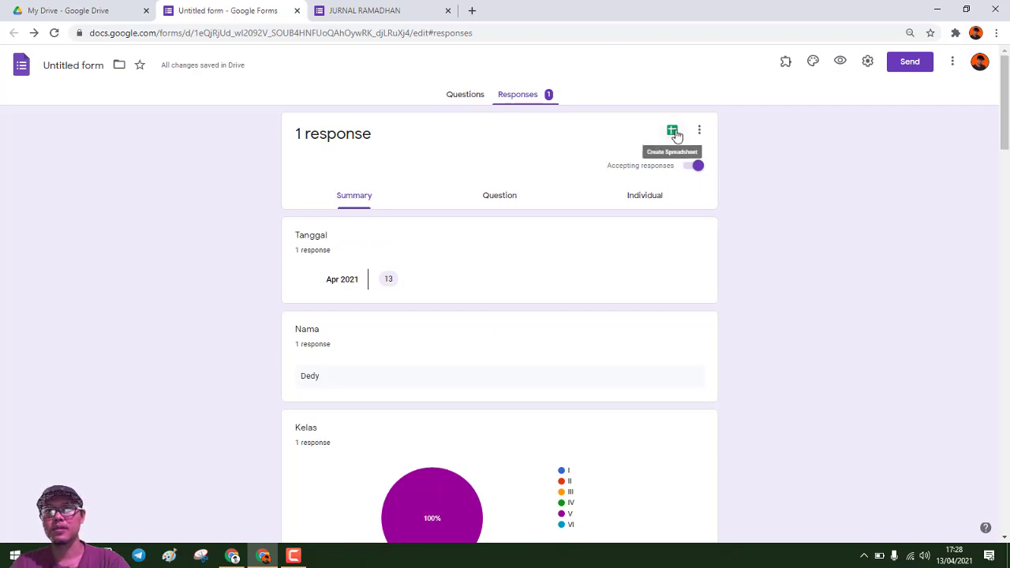
scroll(548, 229, "down", 2)
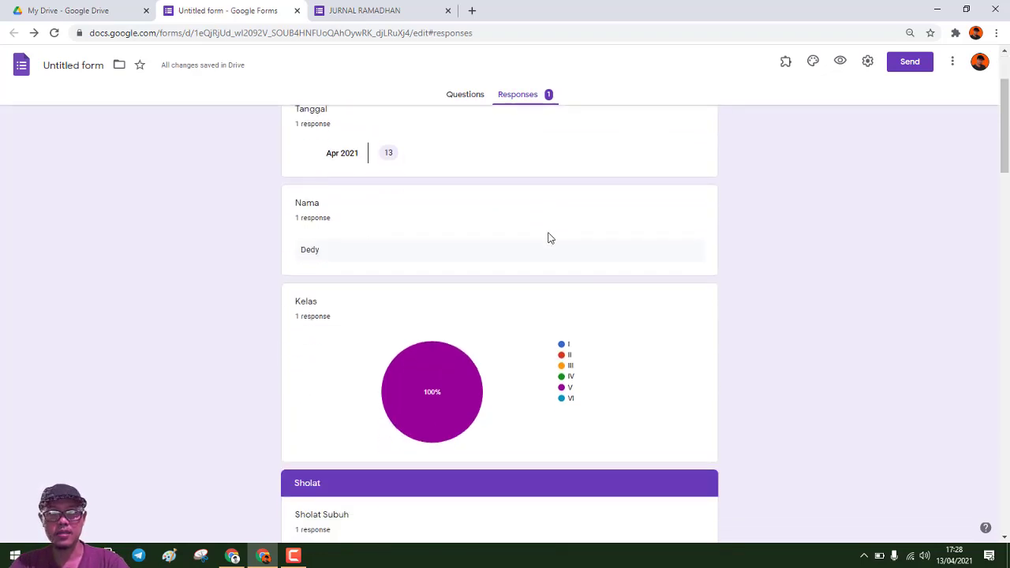
scroll(315, 259, "up", 2)
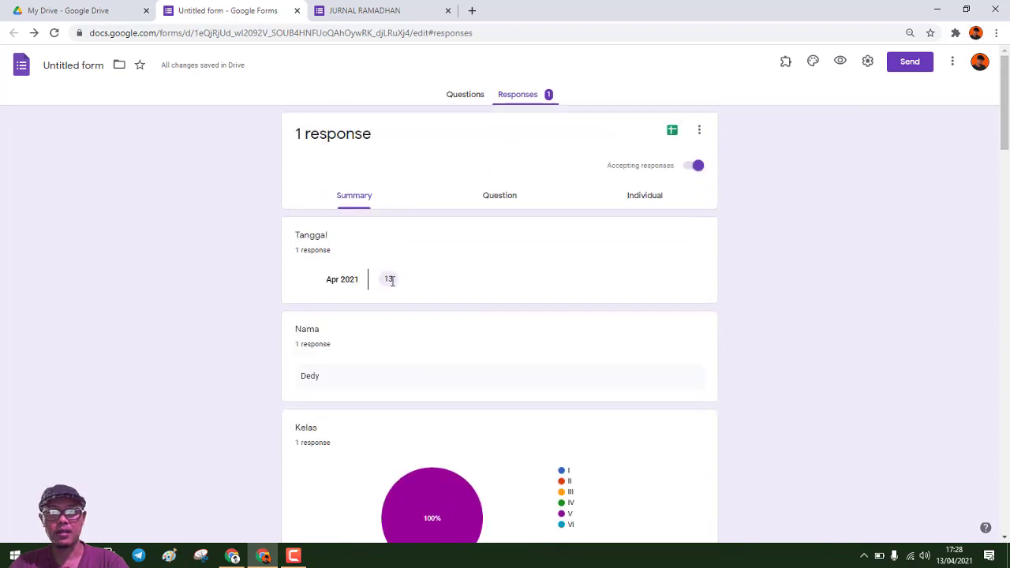
scroll(370, 294, "down", 1)
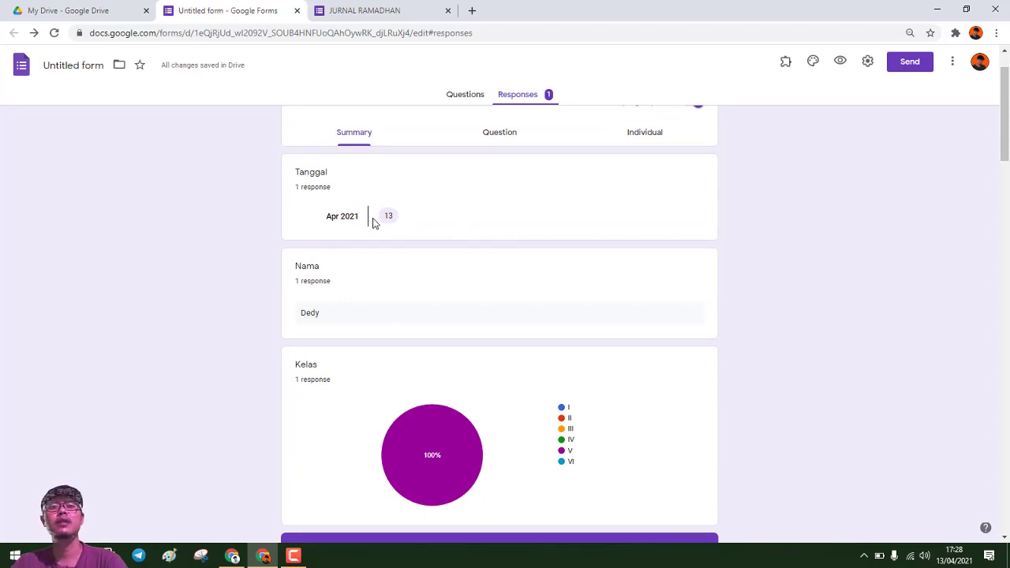
scroll(541, 247, "up", 1)
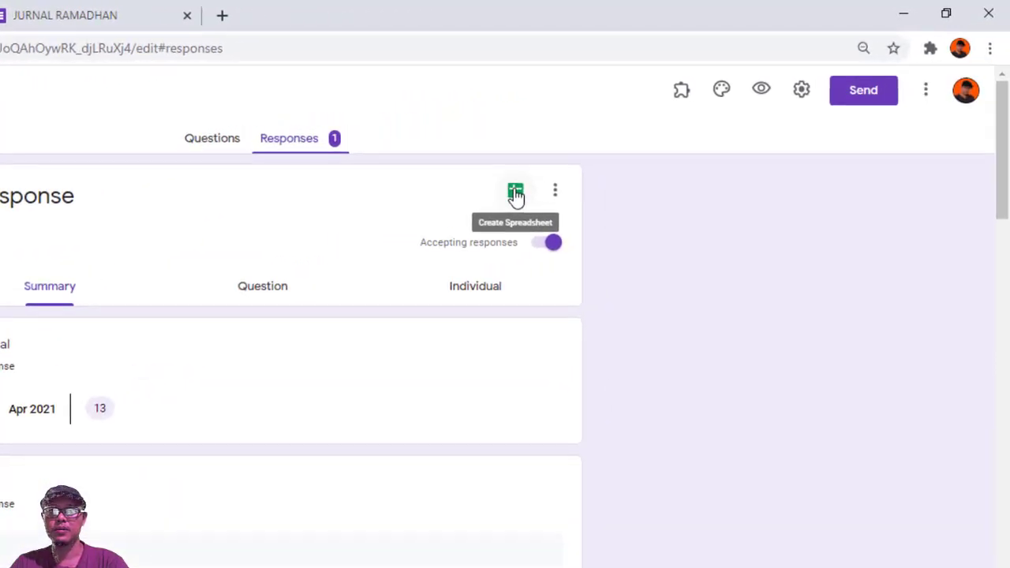
left_click(528, 190)
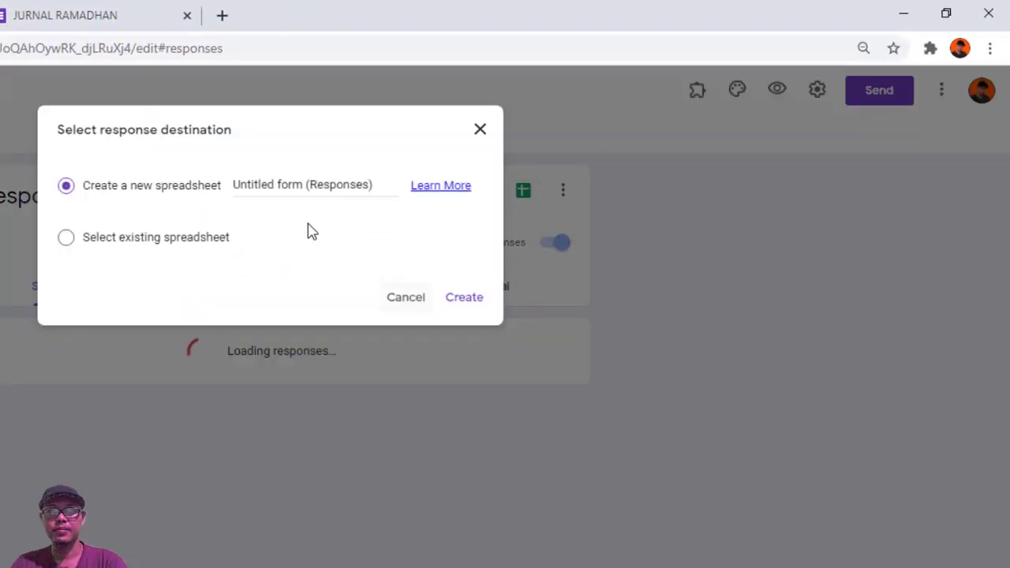
left_click(286, 184)
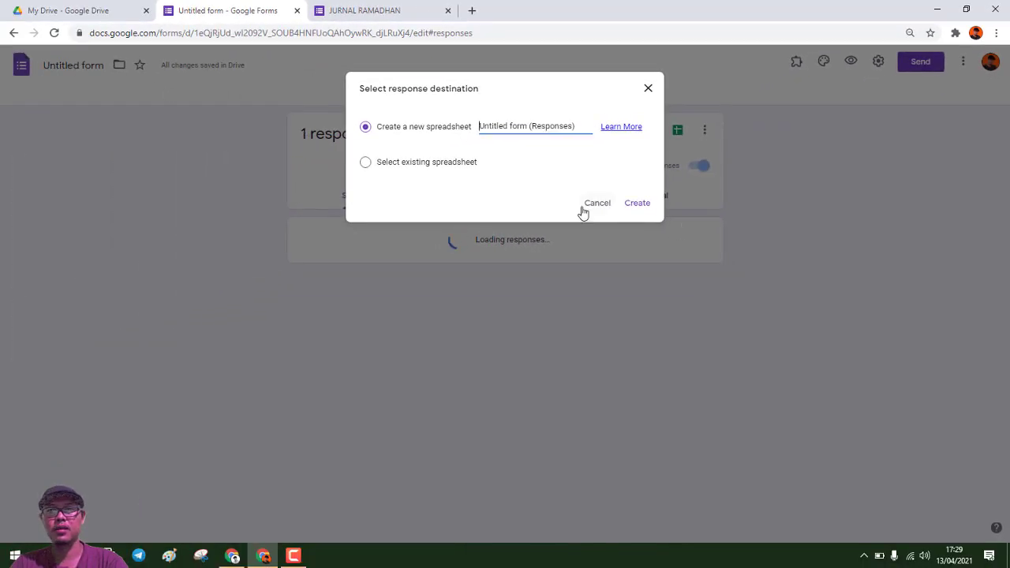
left_click(588, 205)
Step: Rename the form file to "JURNAL RAMADHAN" and create a new response spreadsheet named "JURNAL RAMADHAN (Responses)"
left_click(79, 65)
type("JURNAL RAMADHAN")
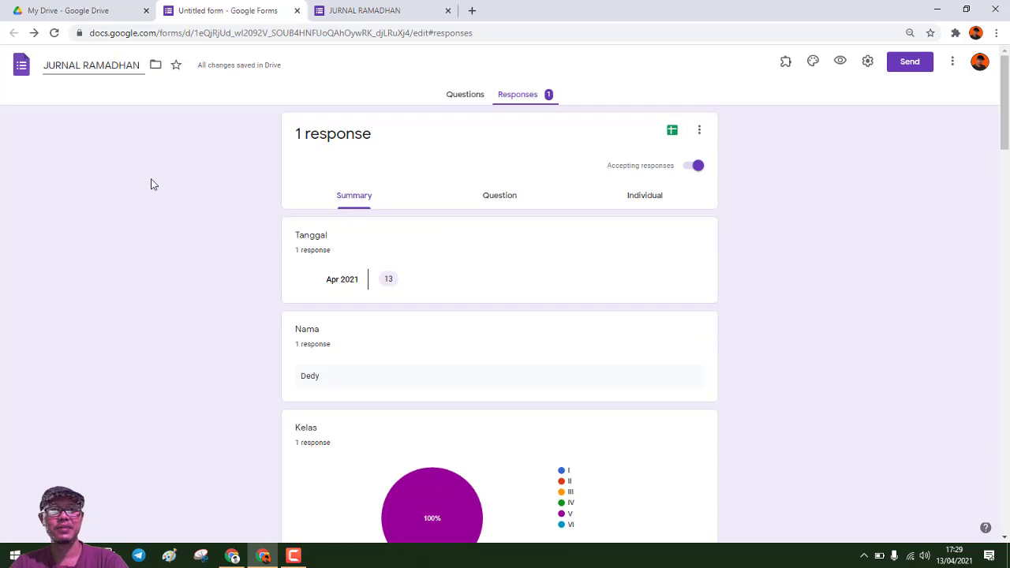
left_click(154, 184)
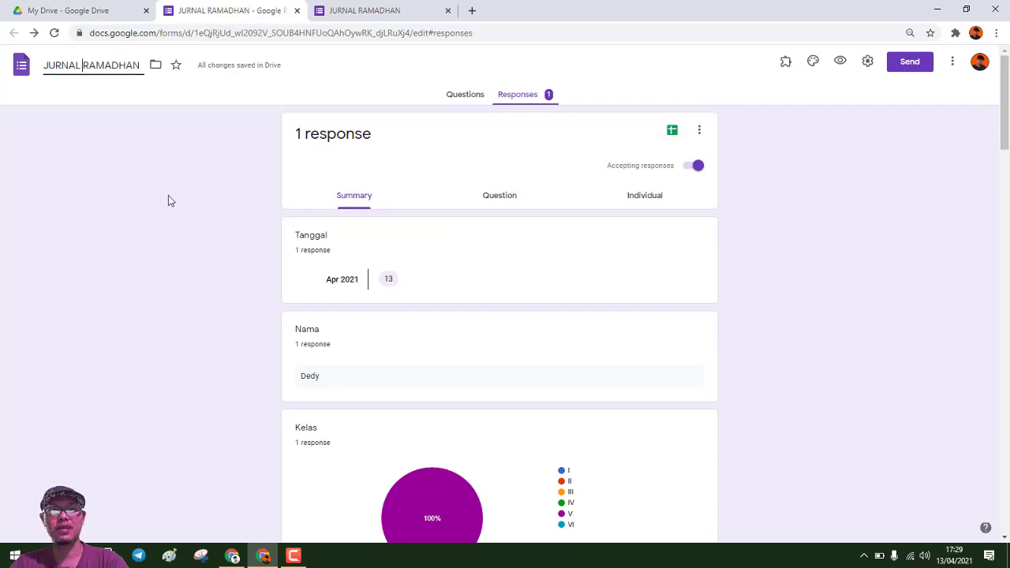
left_click(672, 131)
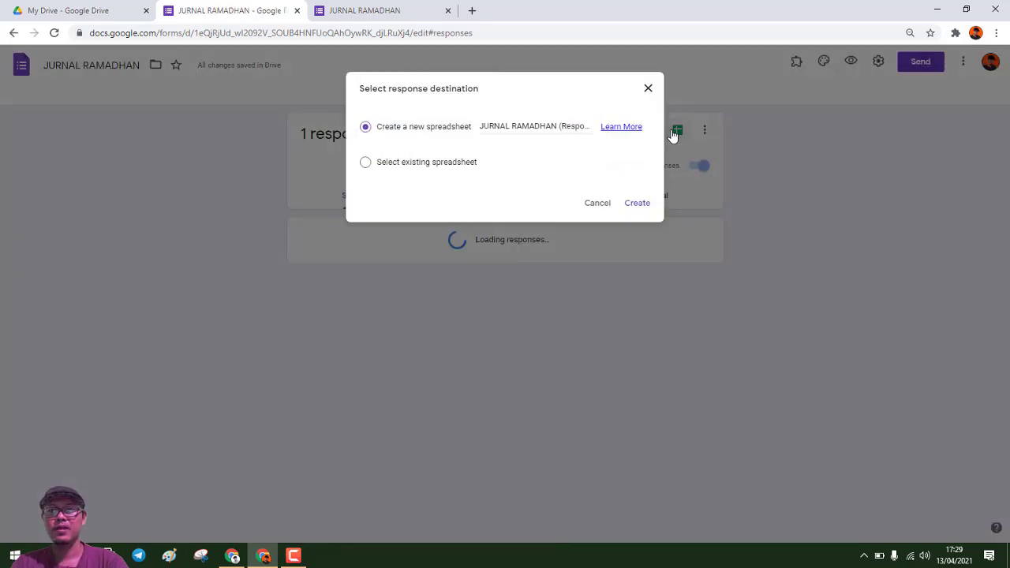
left_click(638, 206)
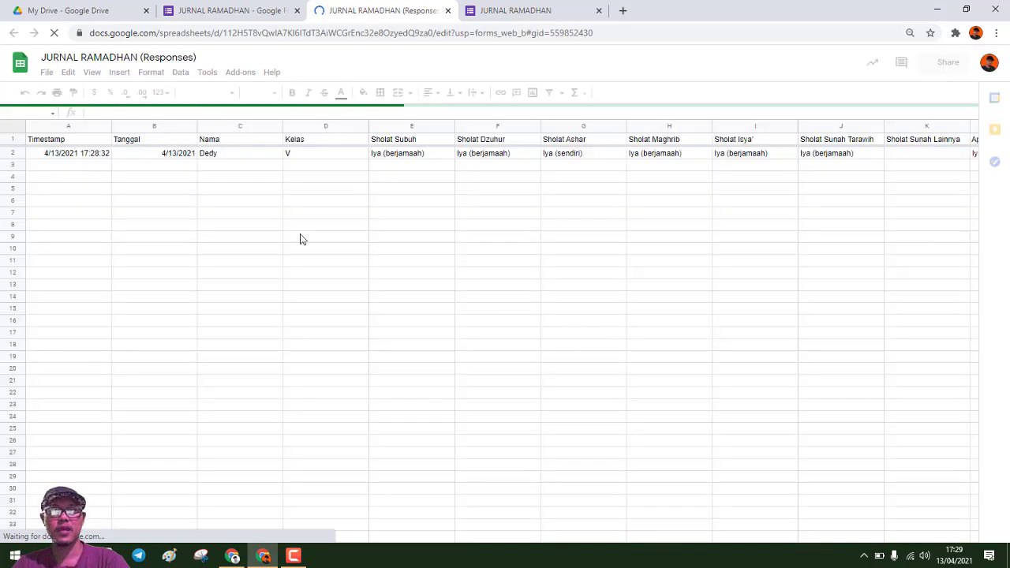
Step: Examine the first response row and the Timestamp column in the new response spreadsheet
left_click(162, 157)
left_click(90, 153)
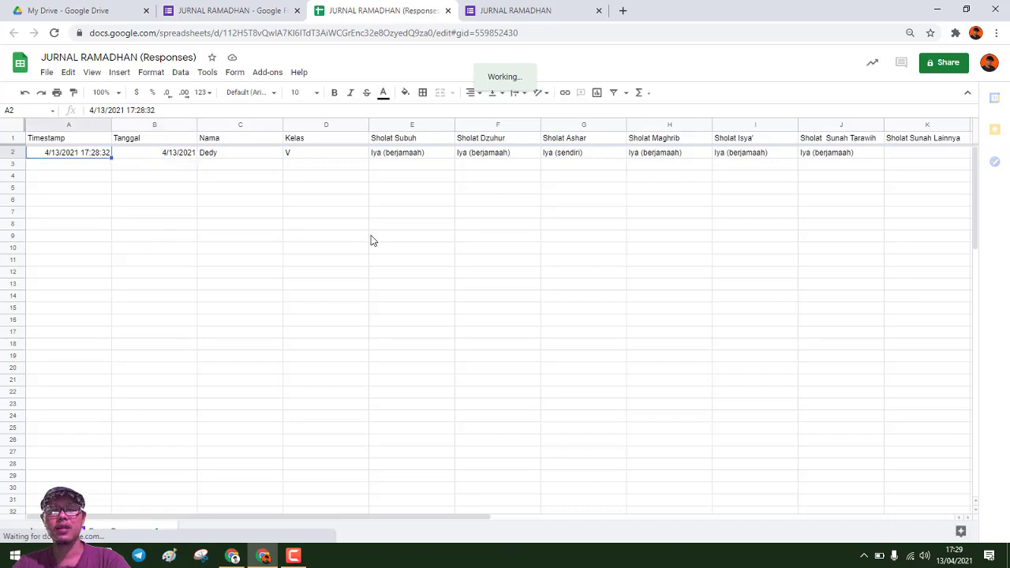
left_click(127, 229)
left_click(86, 187)
left_click(82, 166)
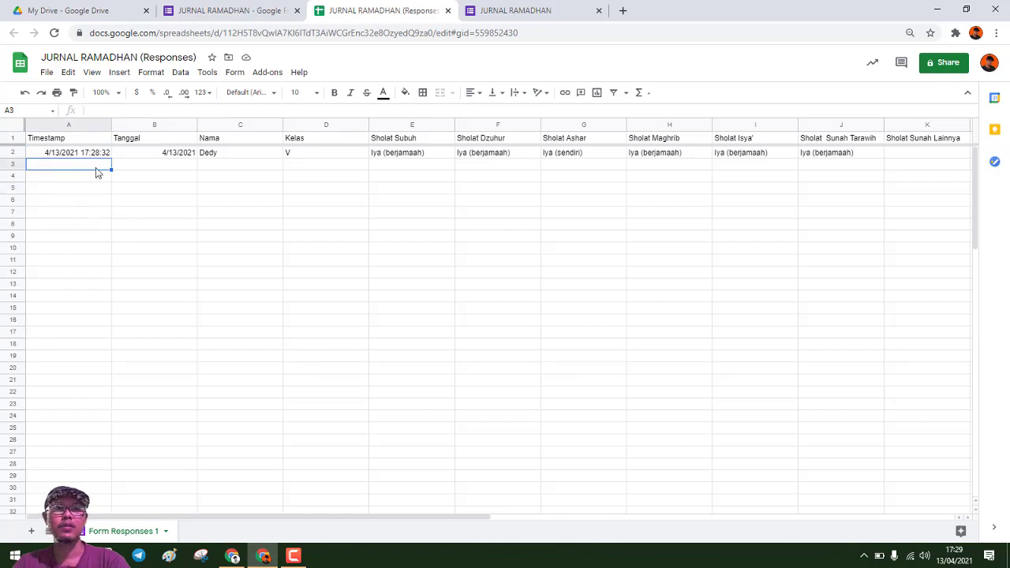
left_click(92, 156)
left_click(103, 124)
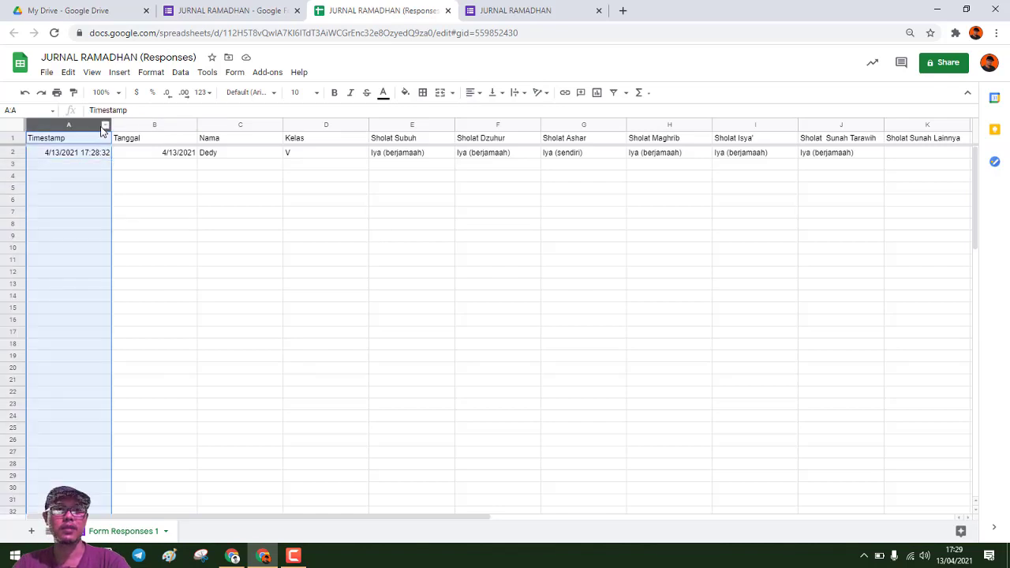
Step: Create a filter on the Timestamp column and inspect its filter-by-values options without applying any filtering
right_click(107, 129)
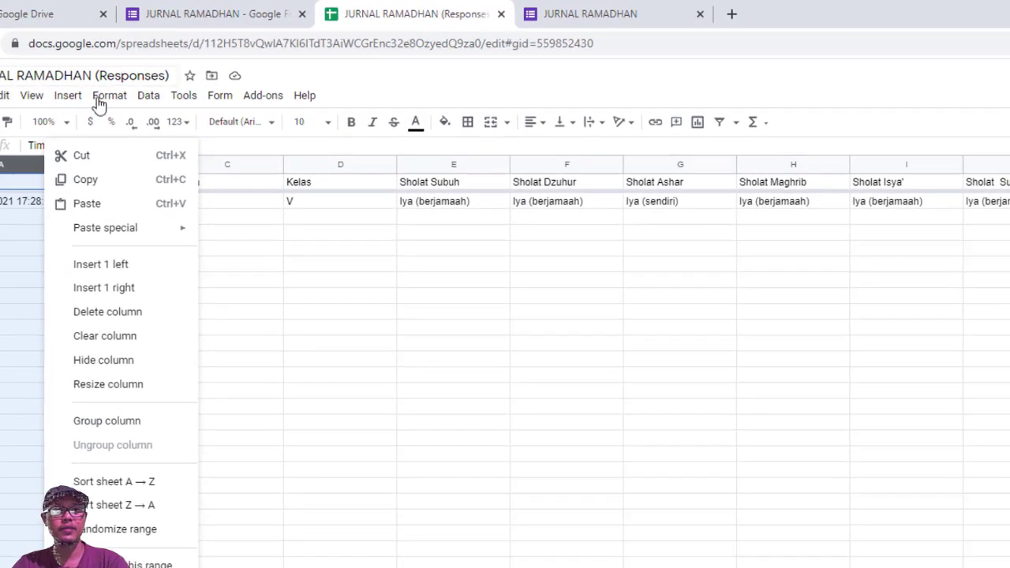
left_click(148, 99)
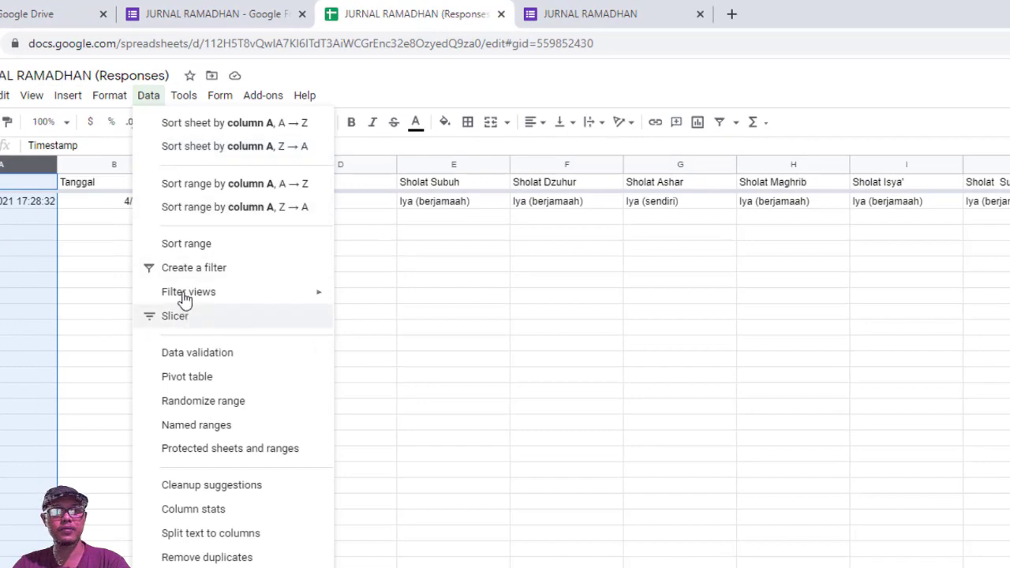
left_click(191, 270)
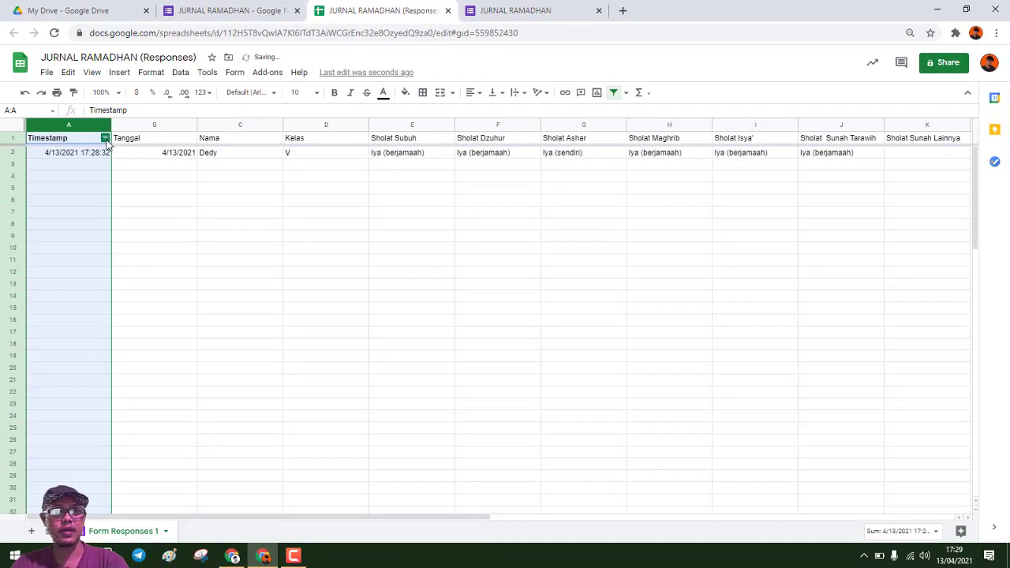
left_click(106, 139)
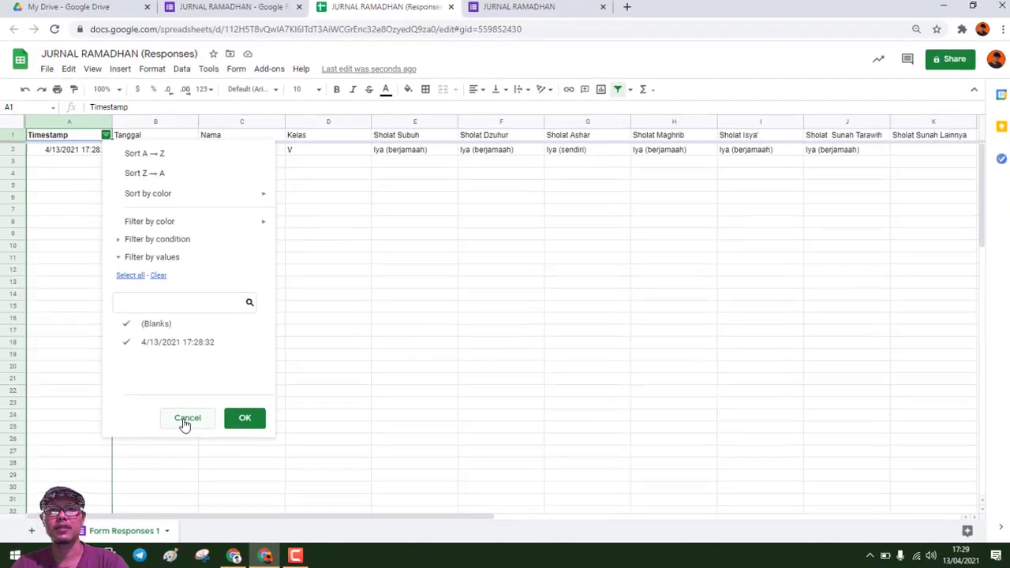
left_click(184, 424)
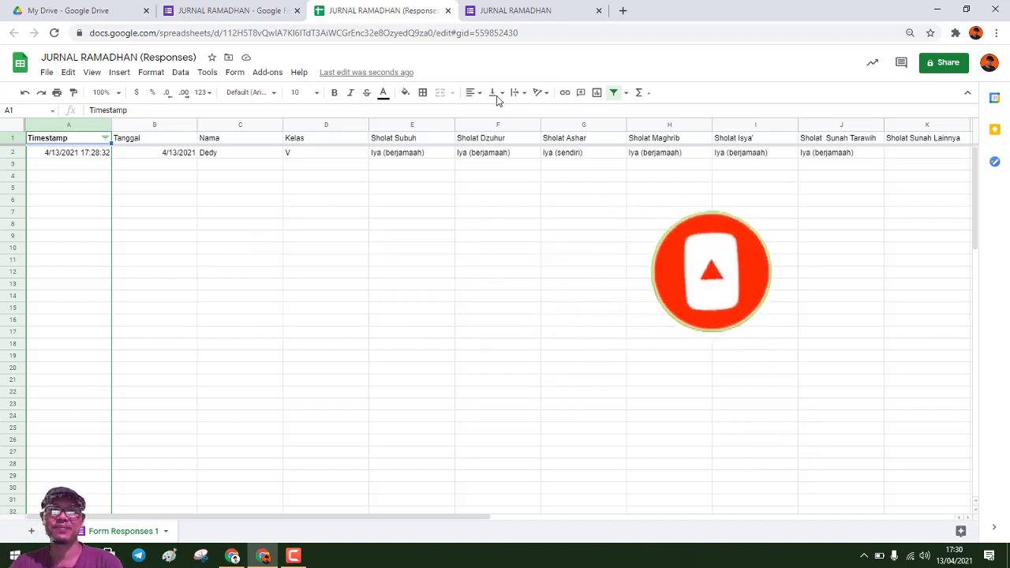
Step: Return to the form editor's responses and review the answer summary down to the Tadarus Al Quran section
left_click(506, 11)
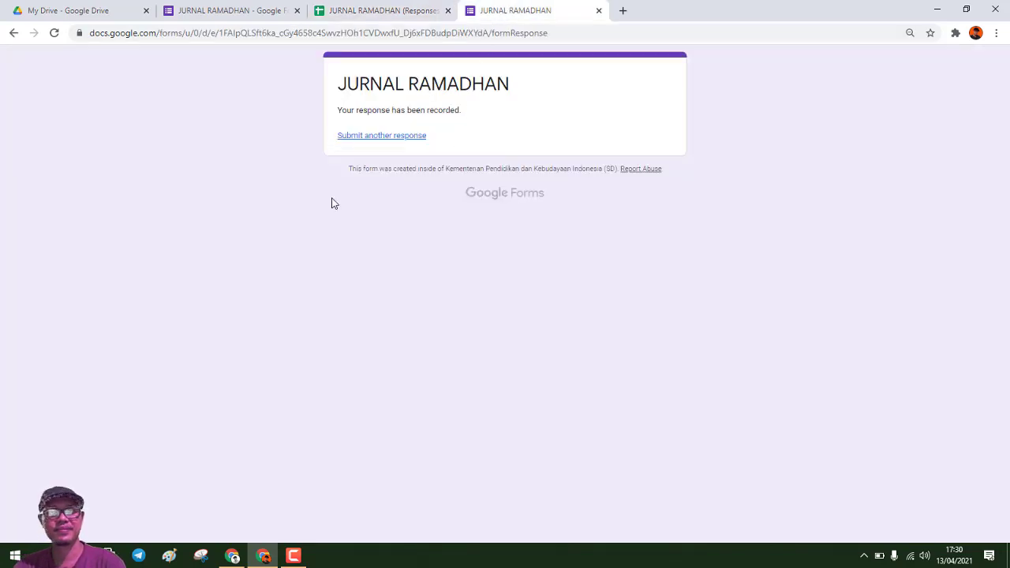
left_click(234, 12)
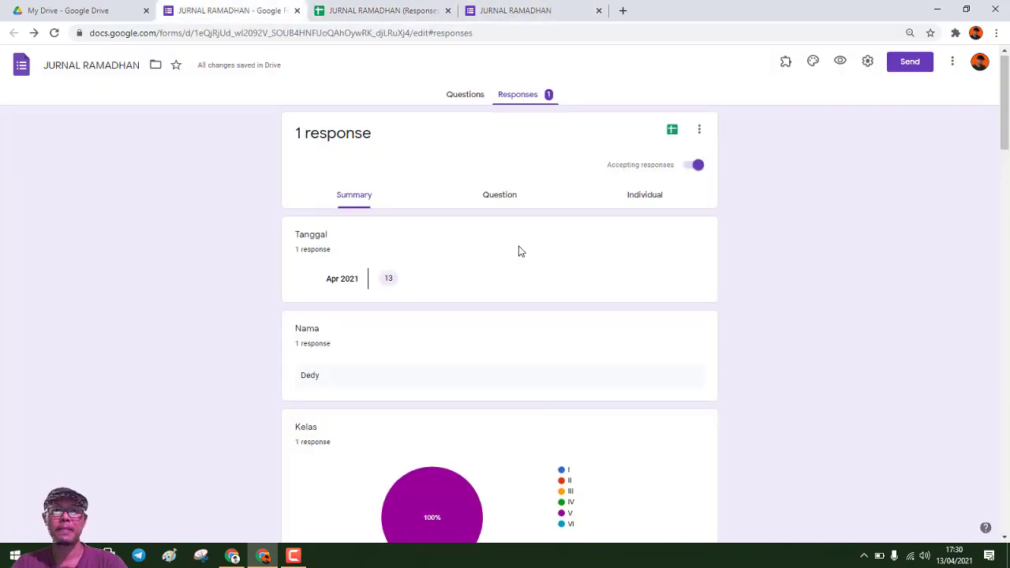
scroll(518, 251, "down", 10)
scroll(519, 251, "down", 15)
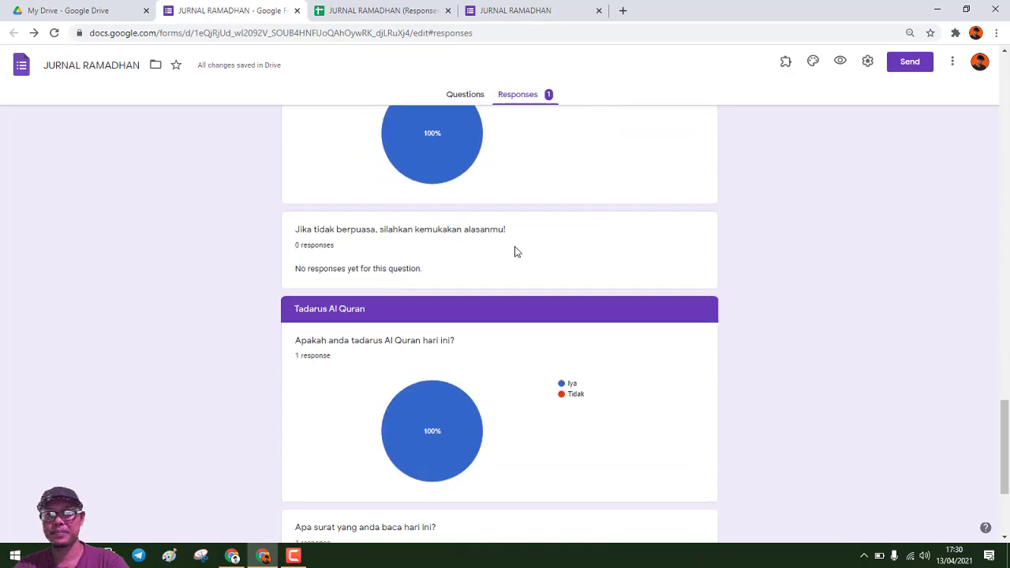